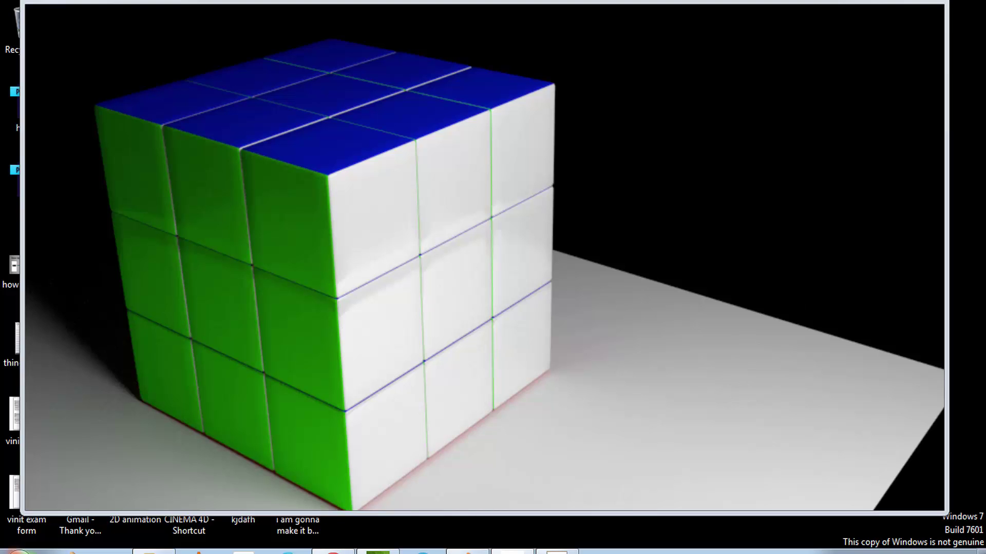
Examine the finished render of the colored cube up close and close the image viewer
scroll(815, 105, down, 2)
scroll(505, 189, up, 4)
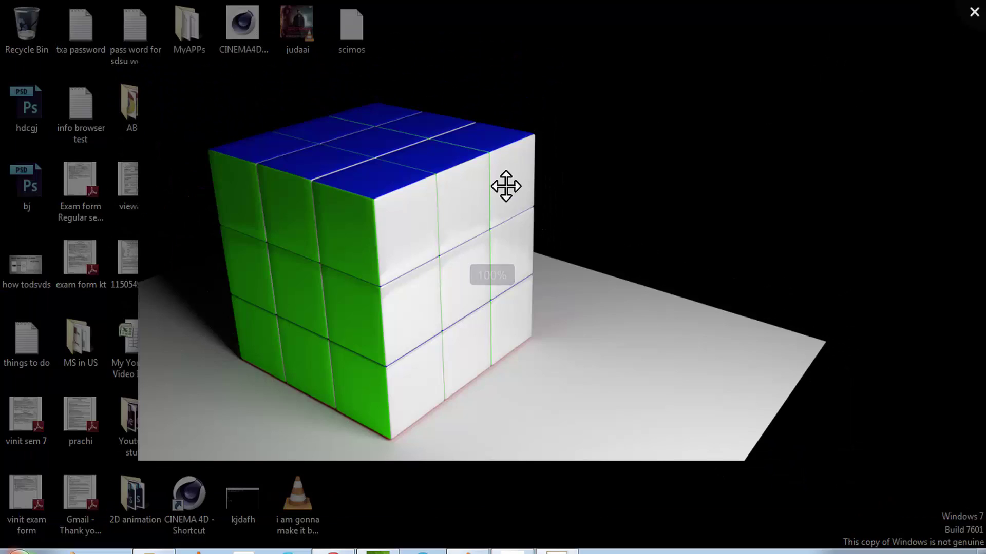
scroll(430, 228, down, 2)
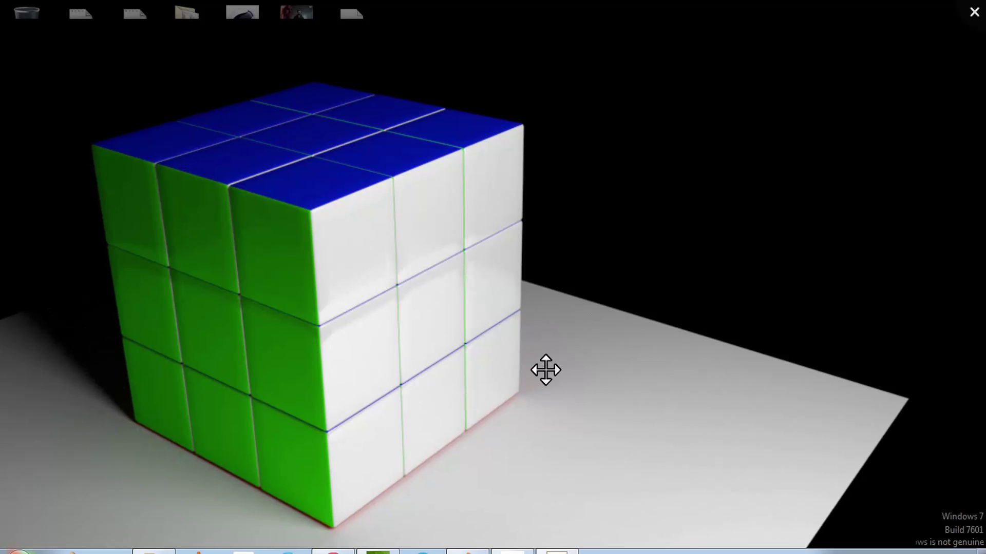
click(464, 485)
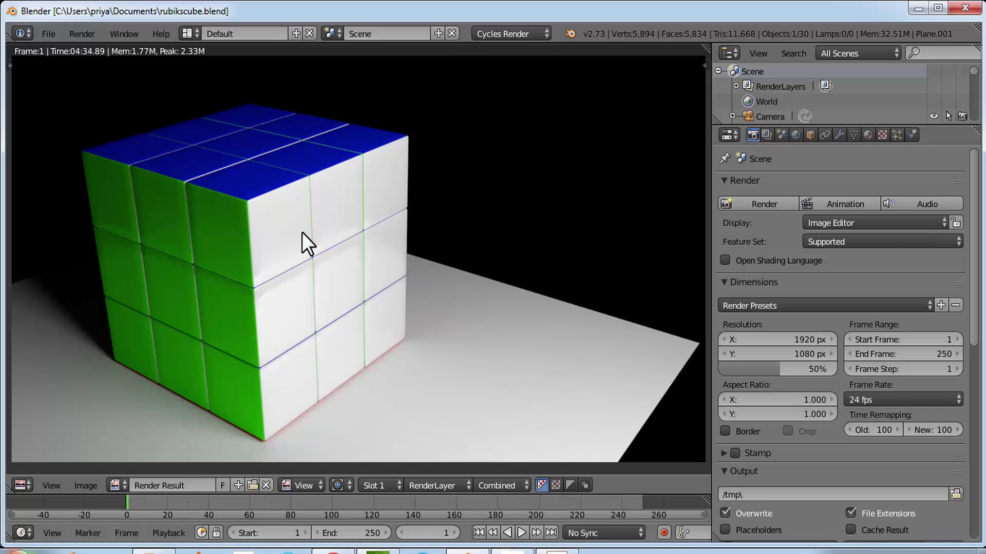
Start a new file with the default startup scene
click(47, 34)
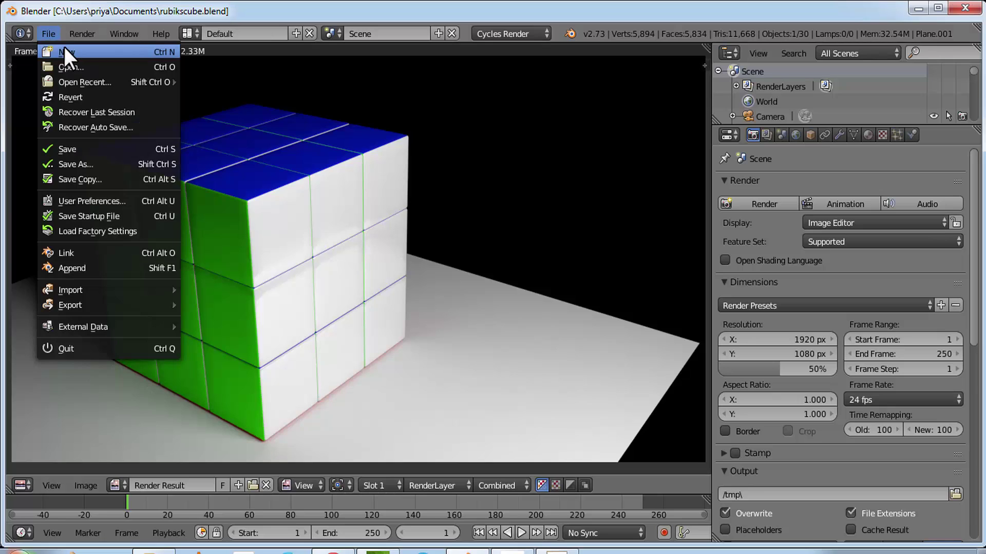
click(64, 48)
click(66, 64)
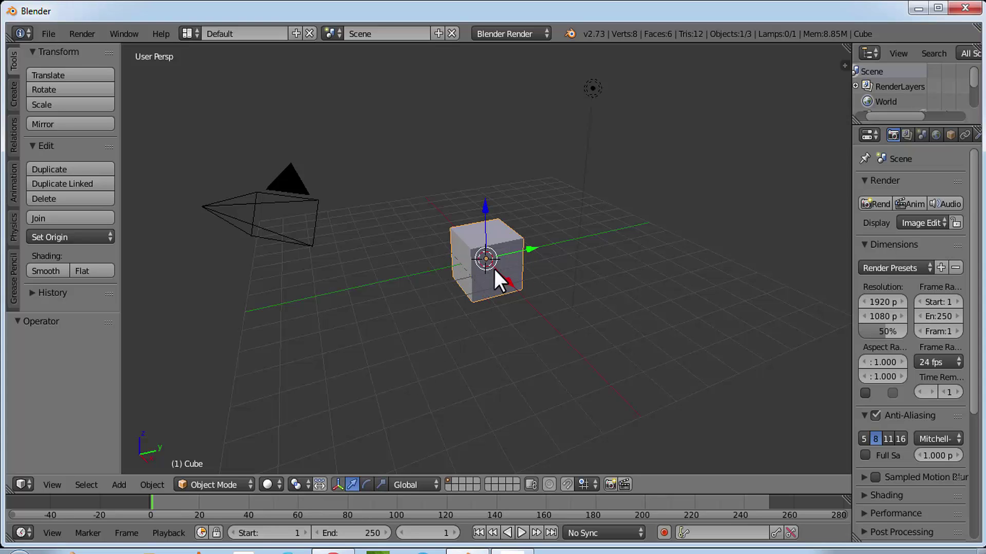
Put the default cube in Edit Mode with nothing selected and face selection active
click(206, 484)
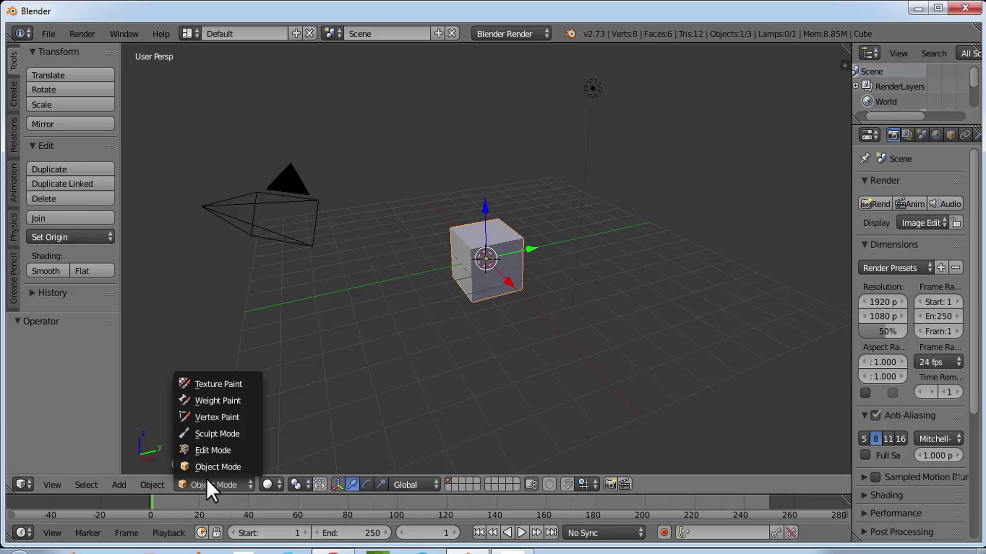
click(214, 451)
scroll(652, 282, up, 4)
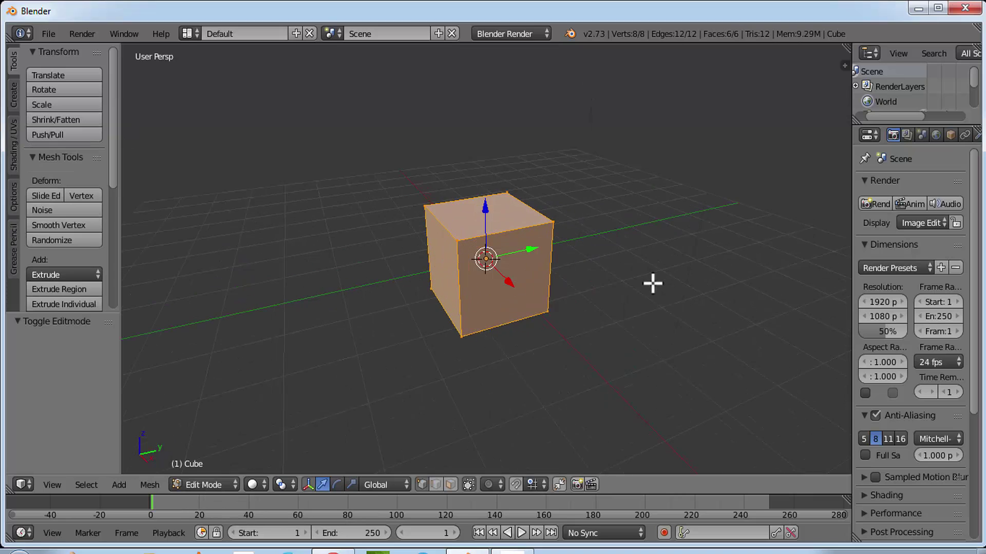
key(a)
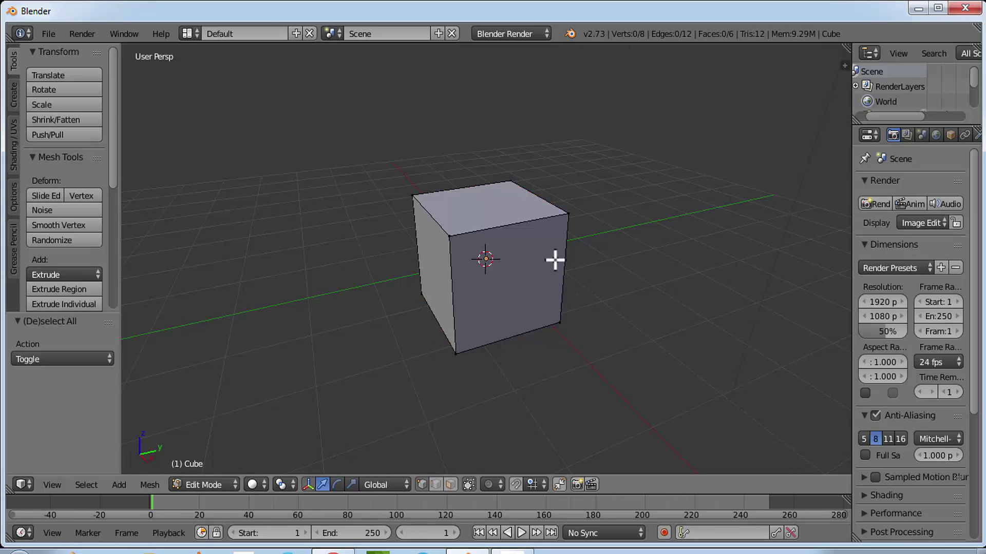
click(452, 484)
middle_drag(576, 315, 598, 273)
scroll(510, 300, up, 2)
scroll(550, 282, down, 1)
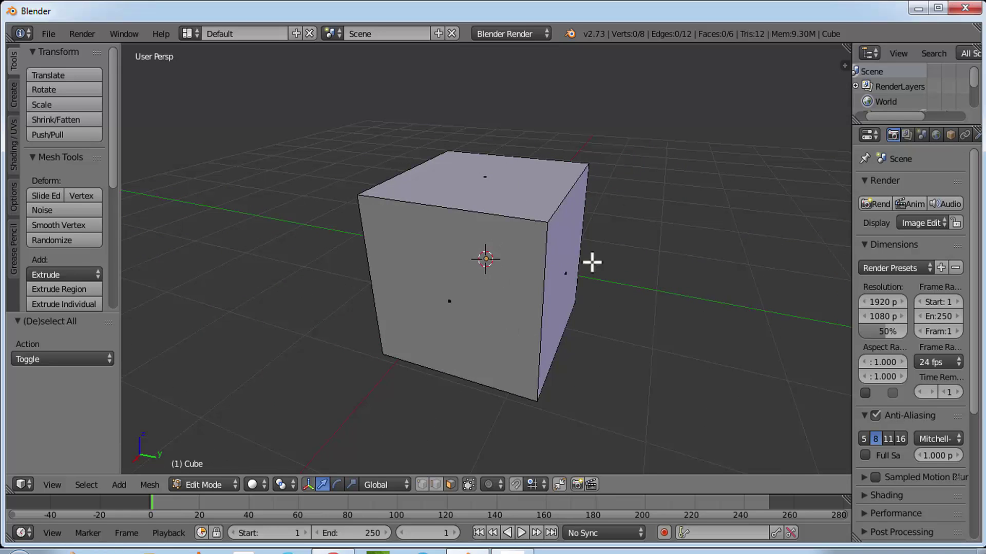
Switch the render engine to Cycles Render and enable shader nodes on the cube's material, widening the properties area for room
drag(852, 218, 712, 218)
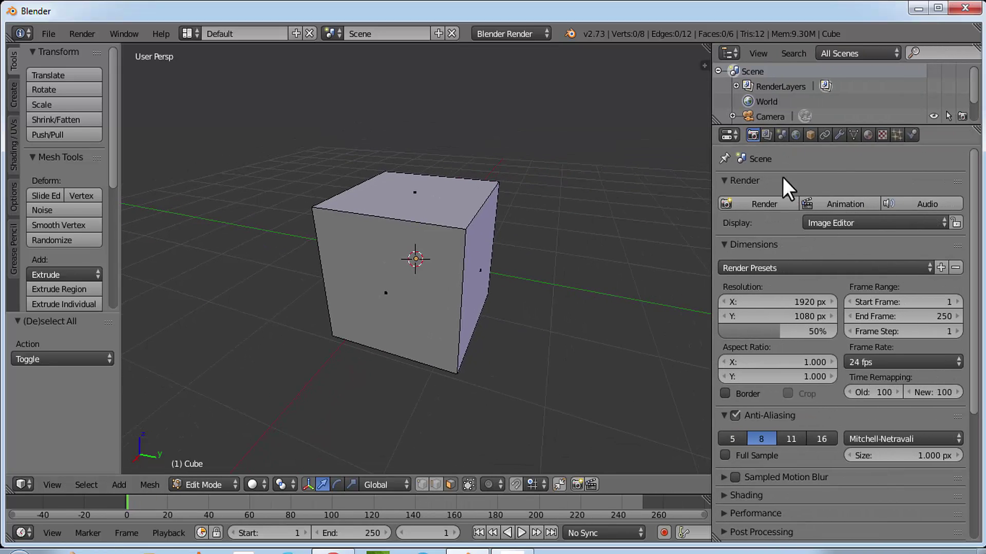
click(866, 135)
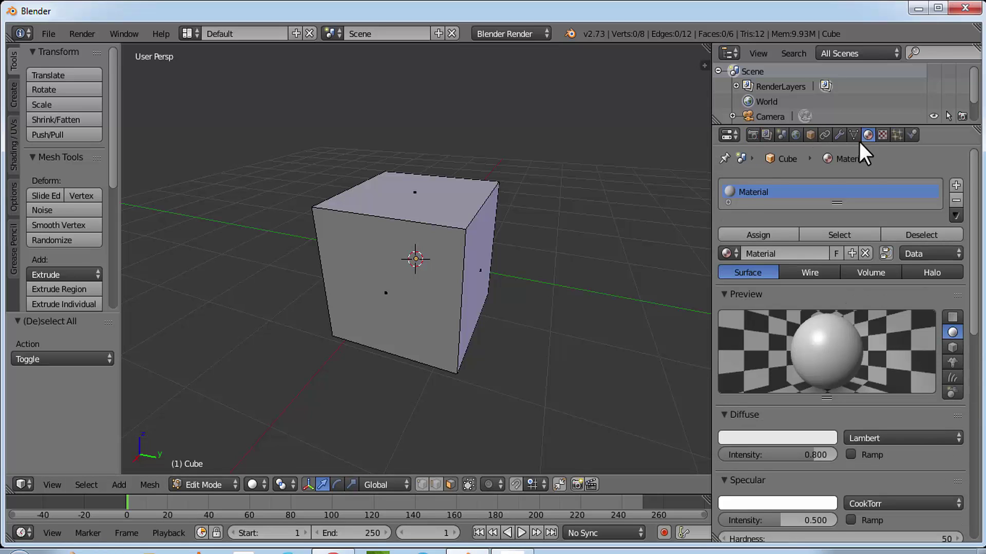
click(493, 31)
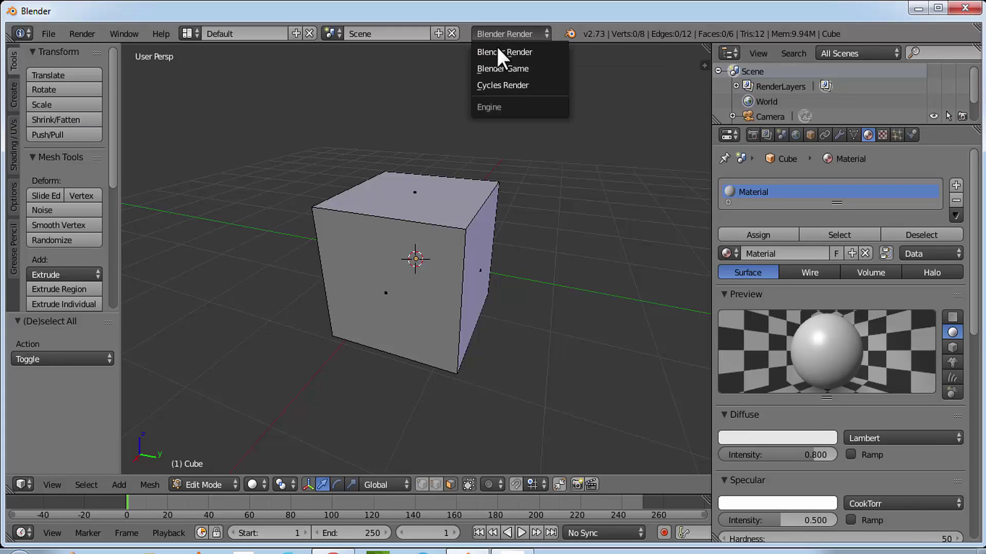
click(519, 82)
click(821, 335)
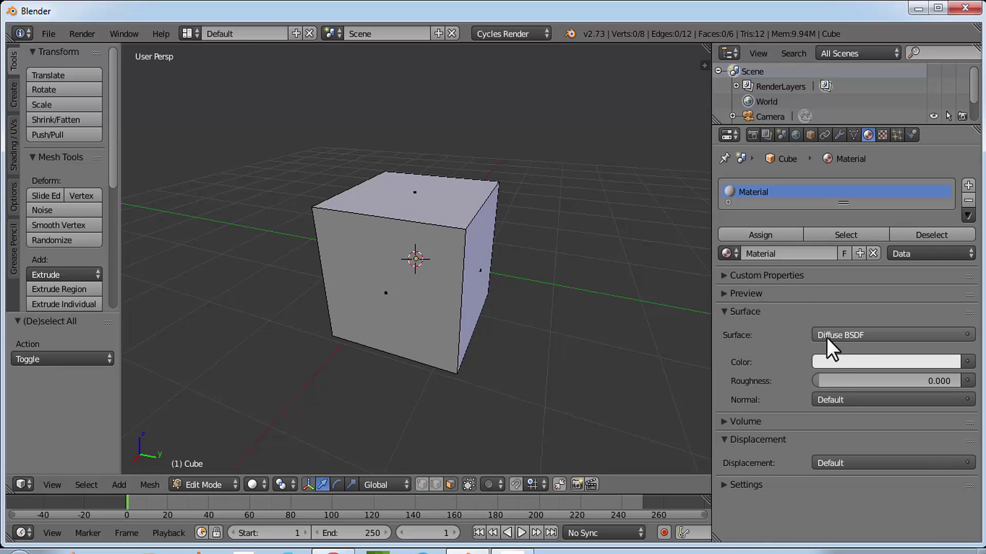
Make the material's surface a Mix Shader combining a Diffuse BSDF with a Glossy BSDF
click(859, 334)
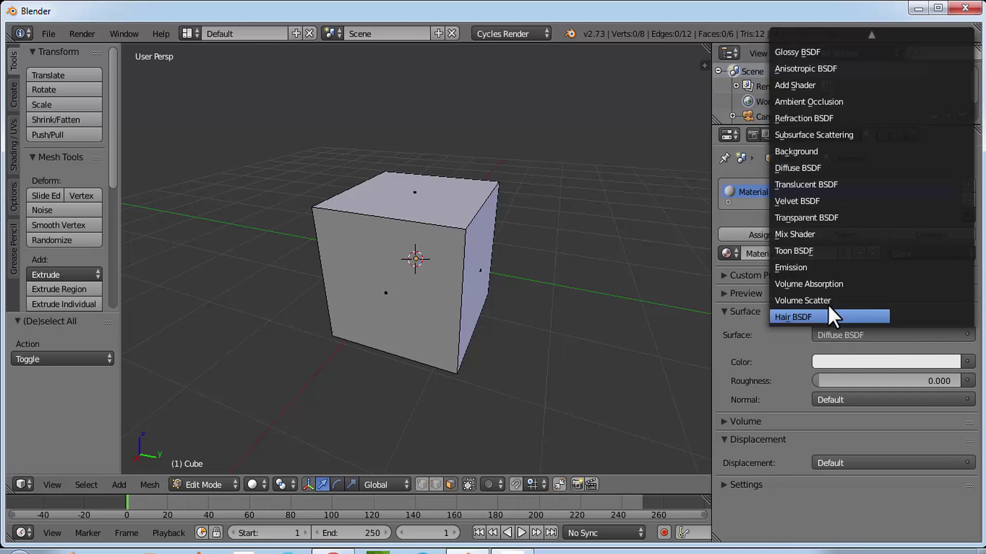
click(788, 235)
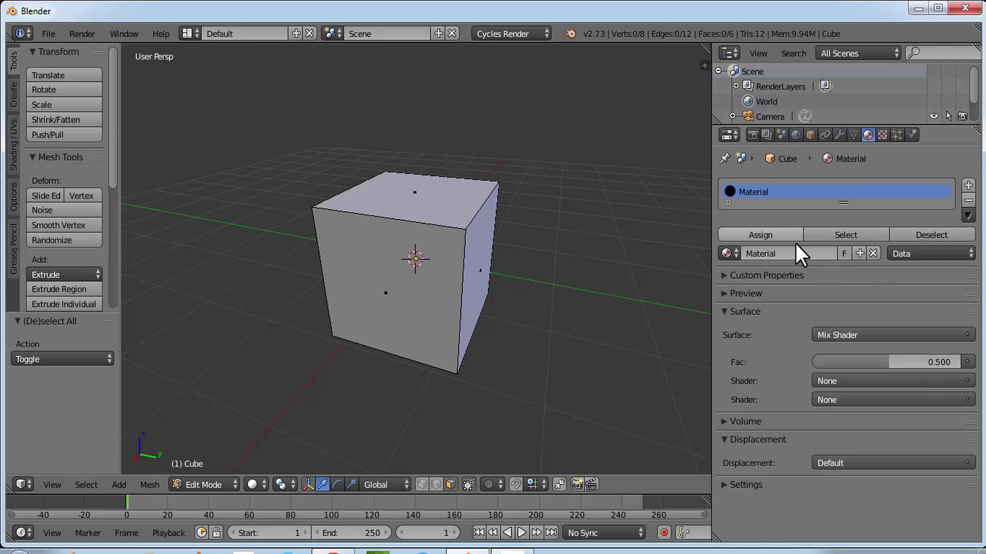
click(830, 380)
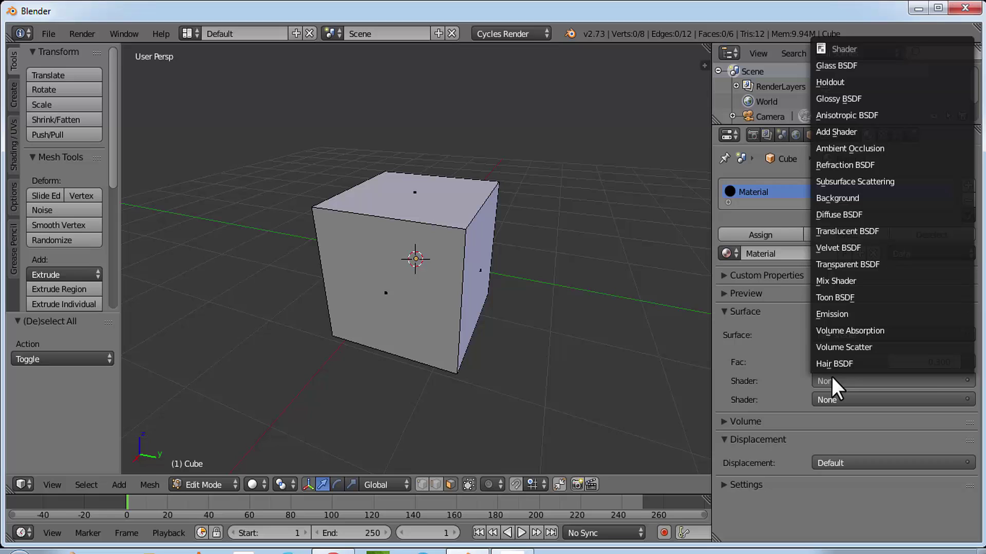
click(839, 215)
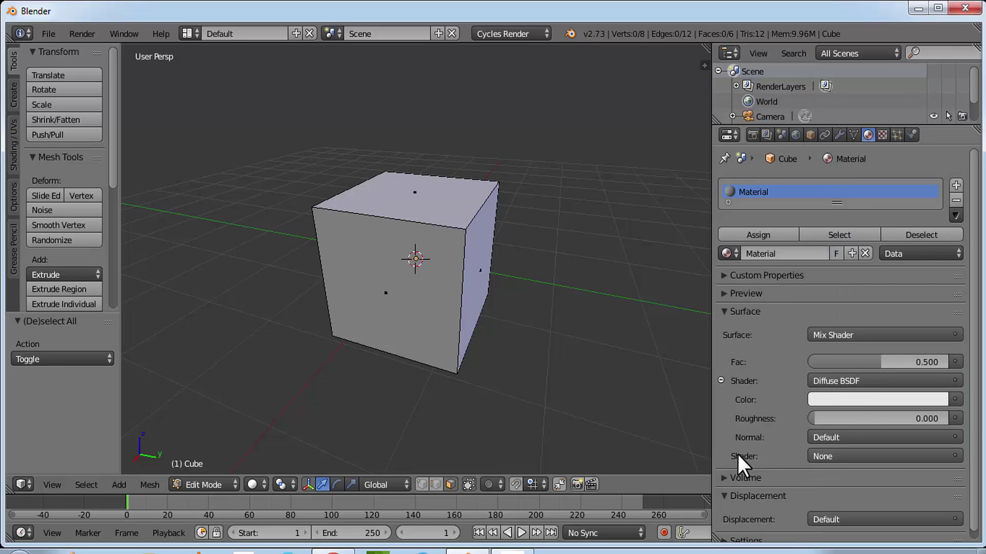
click(842, 456)
click(848, 175)
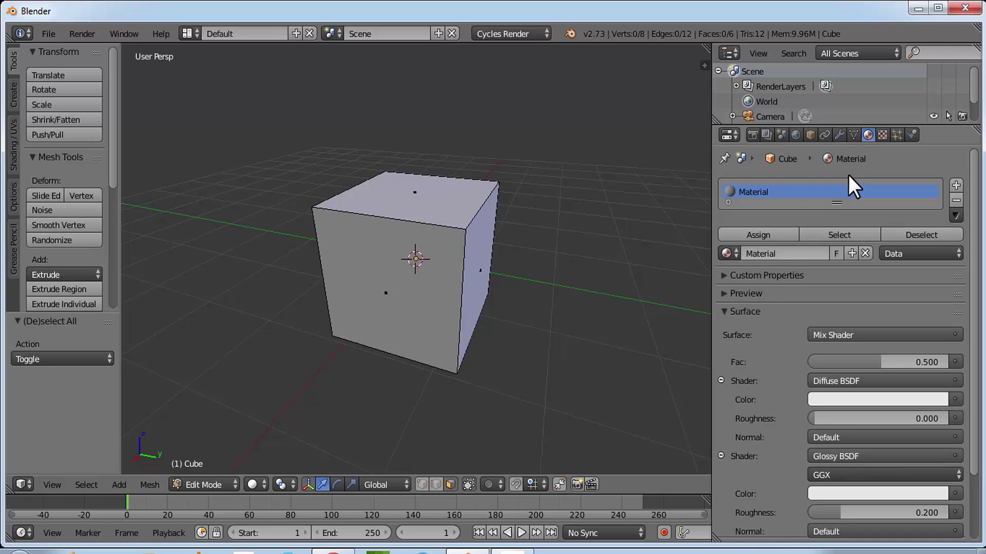
Set the Mix Shader factor to 0.3 and the Glossy BSDF roughness to 0.03
scroll(934, 286, down, 4)
click(929, 278)
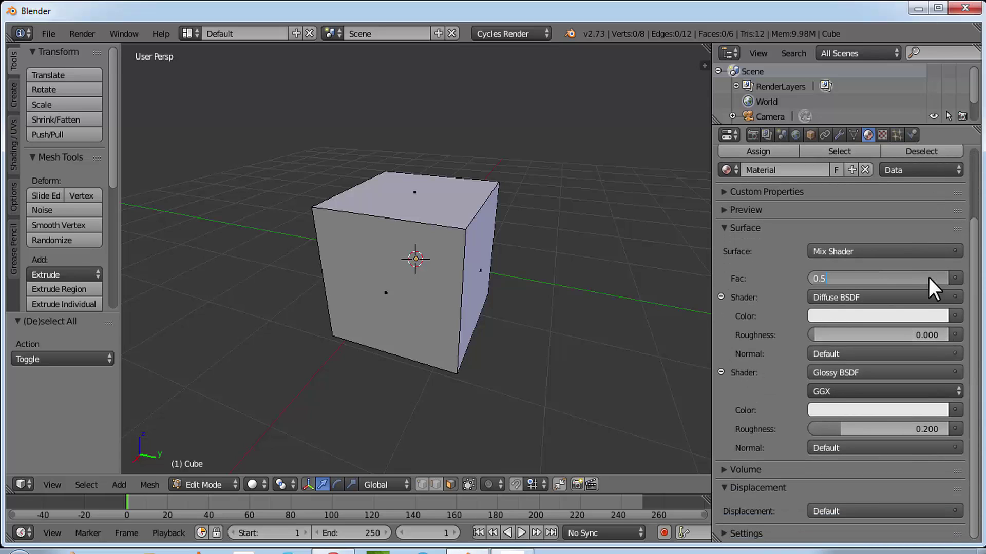
text(.3)
key(Return)
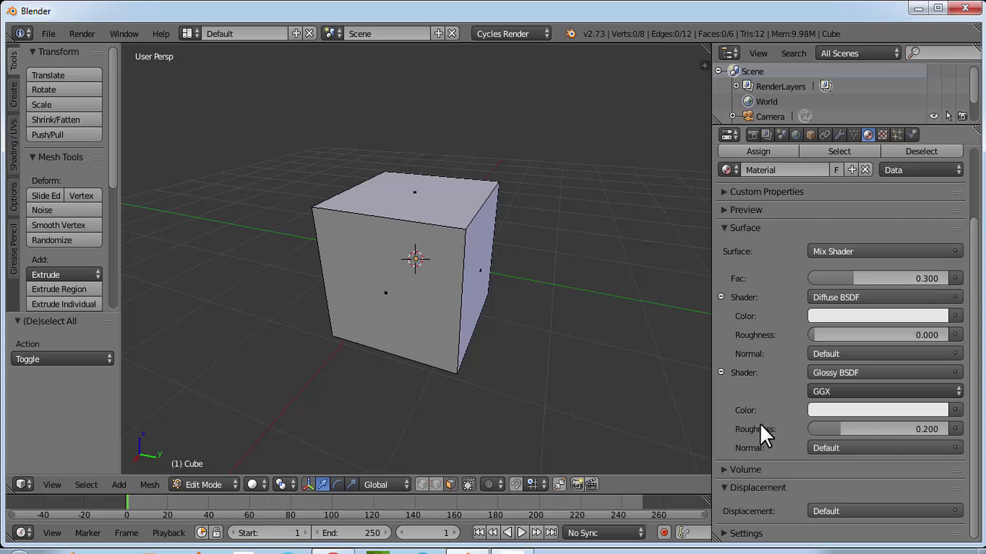
click(883, 430)
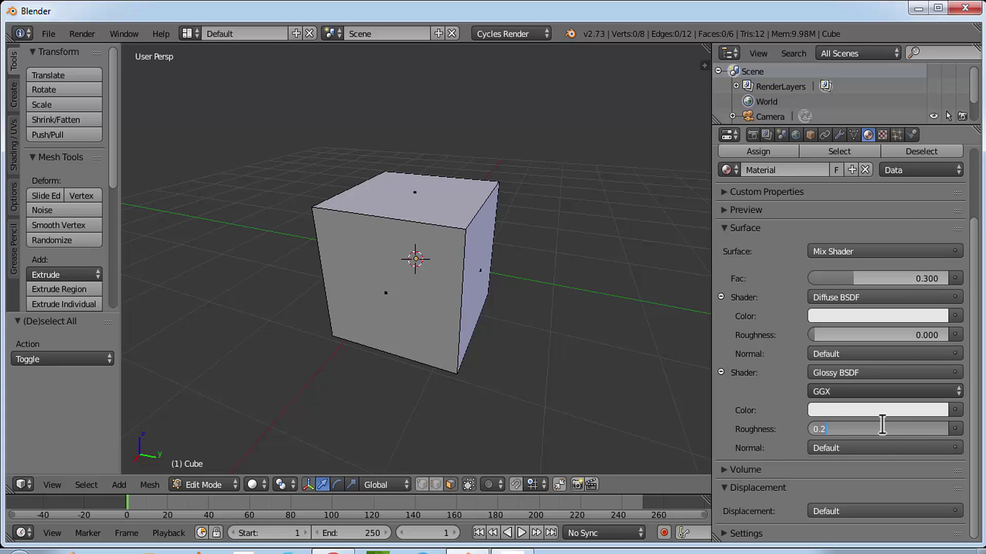
text(.03)
key(Return)
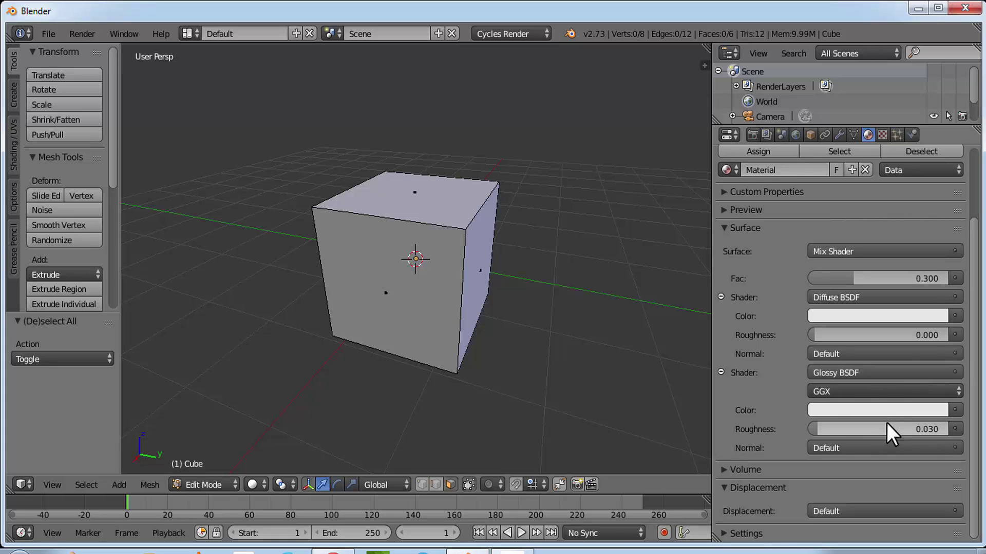
Set the colors of both the Diffuse and the Glossy shader to pure white
click(905, 314)
click(938, 105)
click(926, 411)
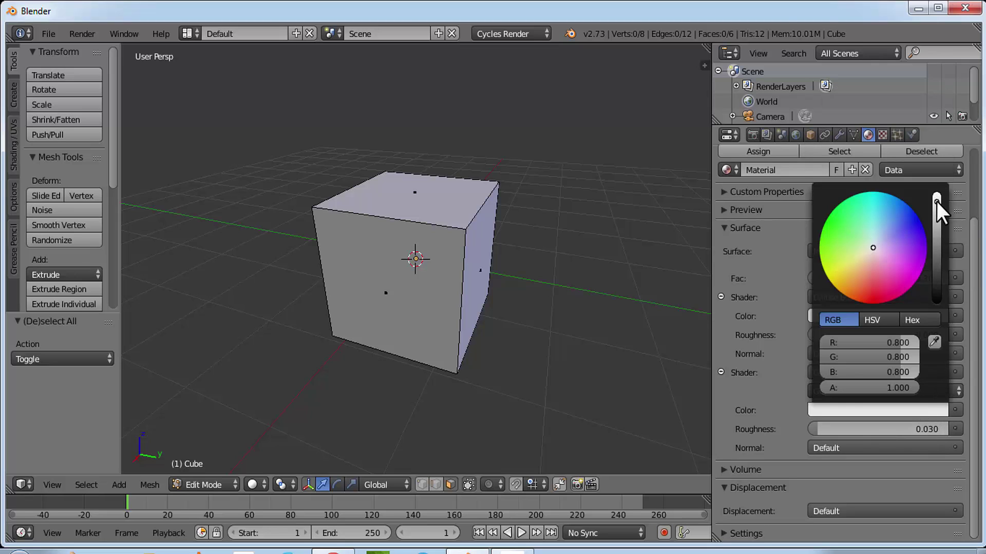
drag(936, 202, 939, 186)
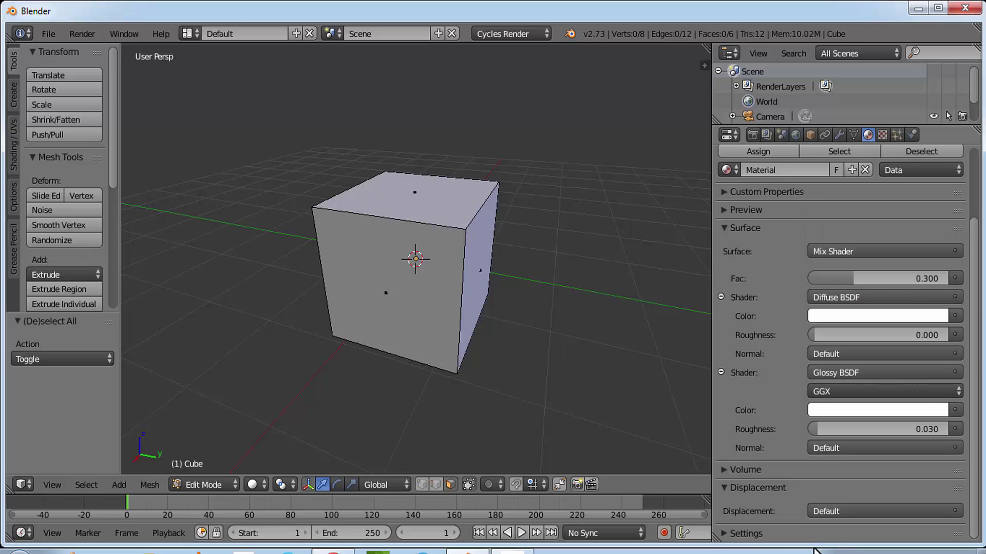
Set the material's viewport color to pure white (RGB 1.000, 1.000, 1.000)
click(753, 537)
scroll(973, 462, down, 5)
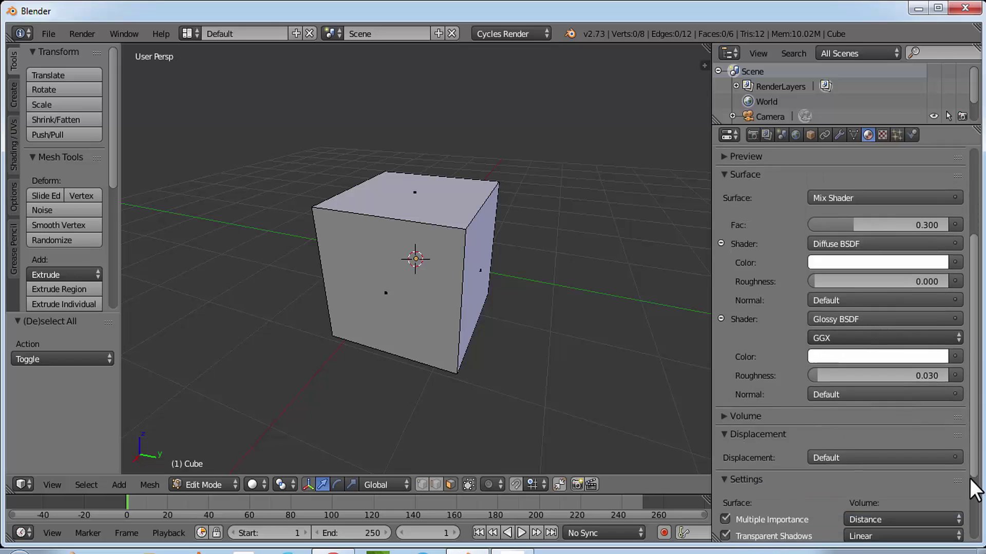
click(795, 495)
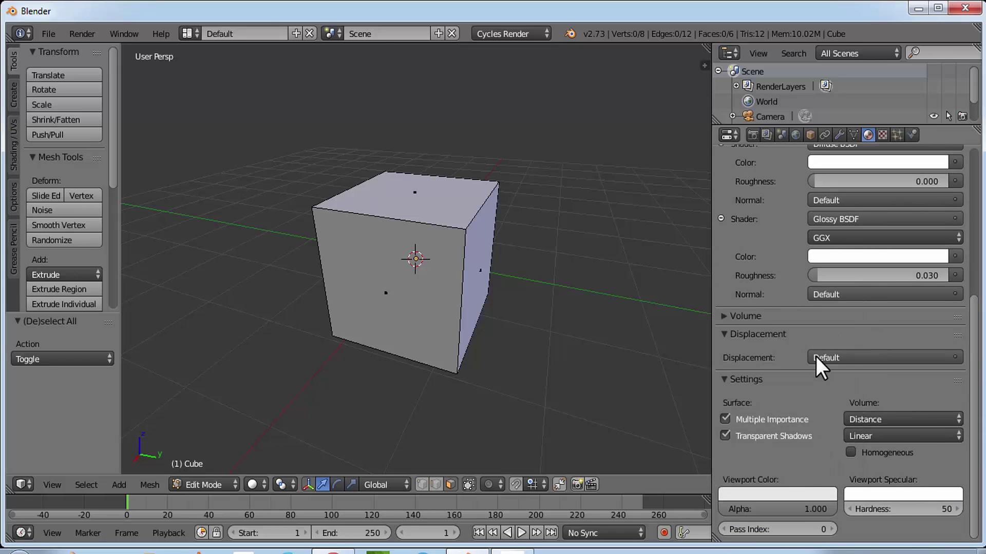
click(796, 497)
drag(840, 310, 845, 286)
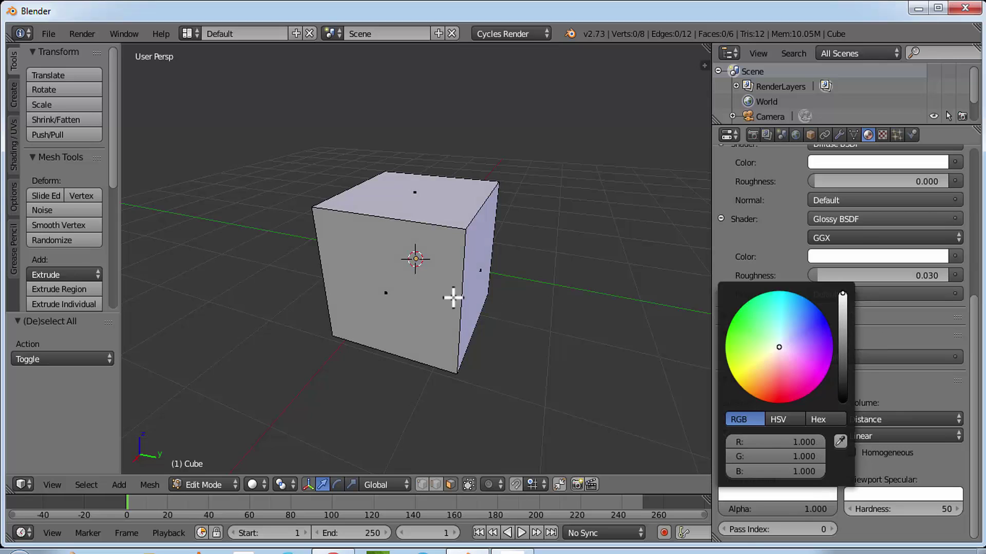
Rename the cube's material to white
scroll(977, 346, up, 7)
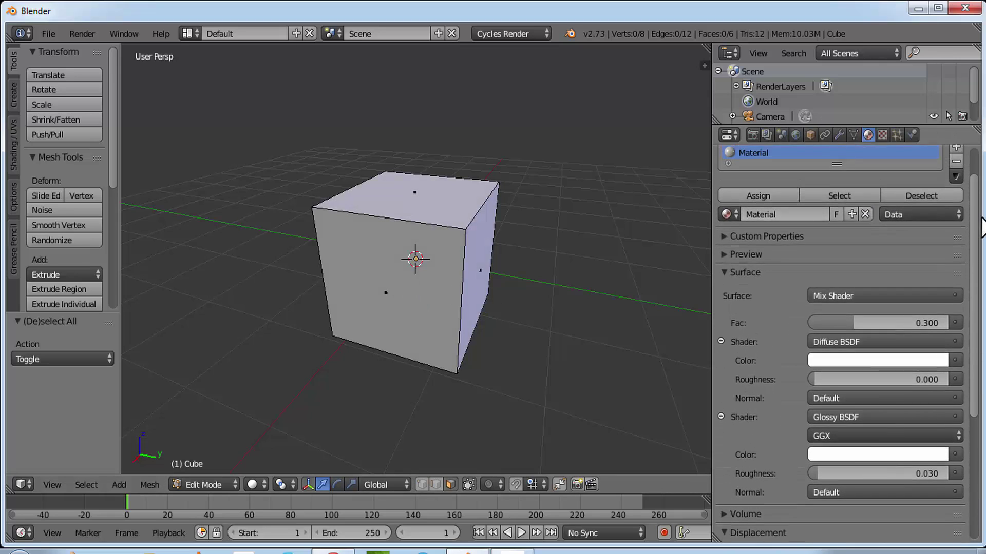
click(798, 230)
text(white)
key(Return)
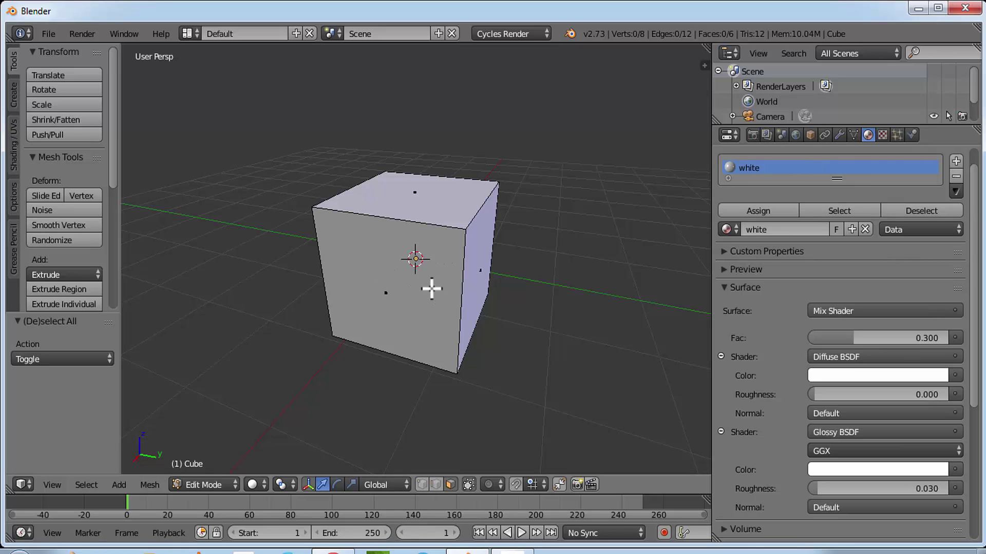
Add a second material slot and fill it with an independent copy of the white material
click(956, 159)
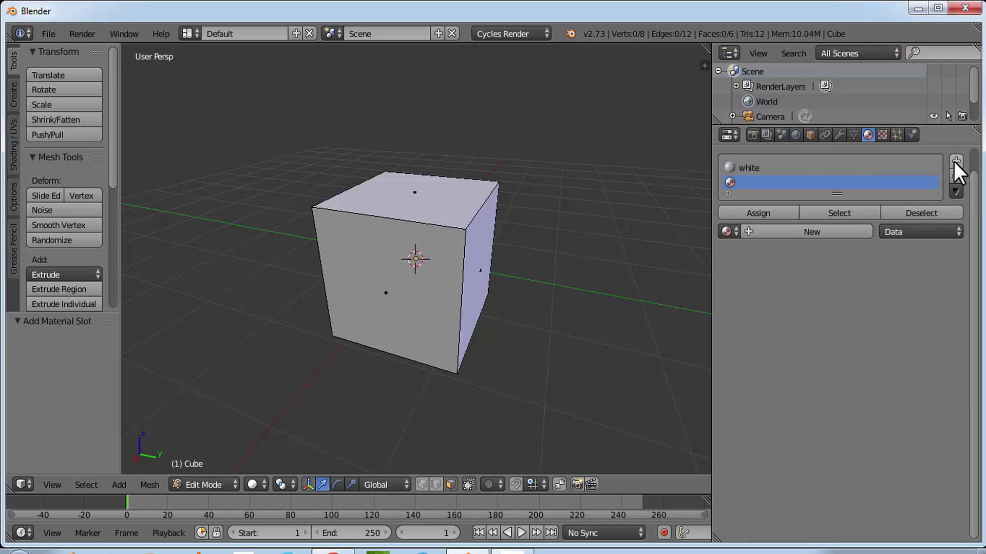
click(731, 235)
click(742, 254)
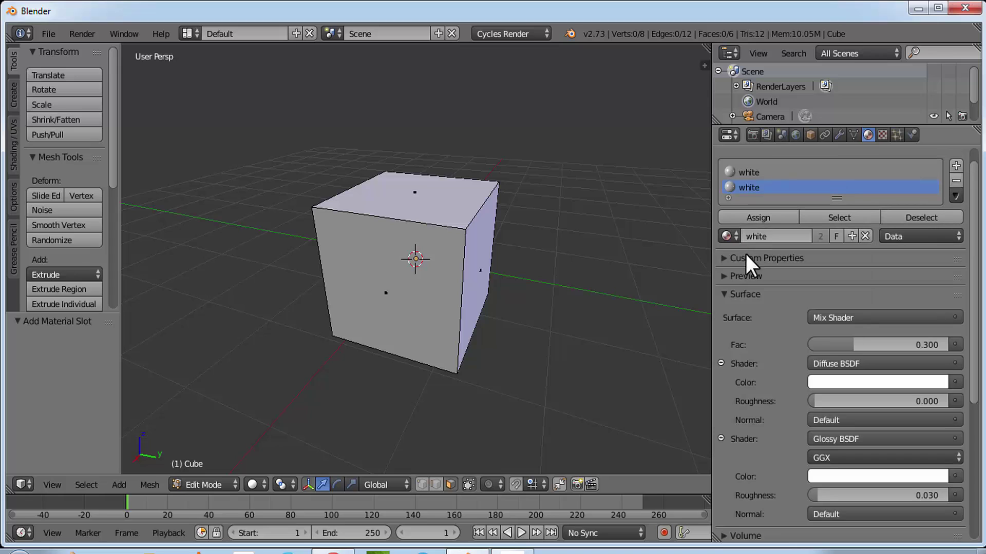
click(848, 239)
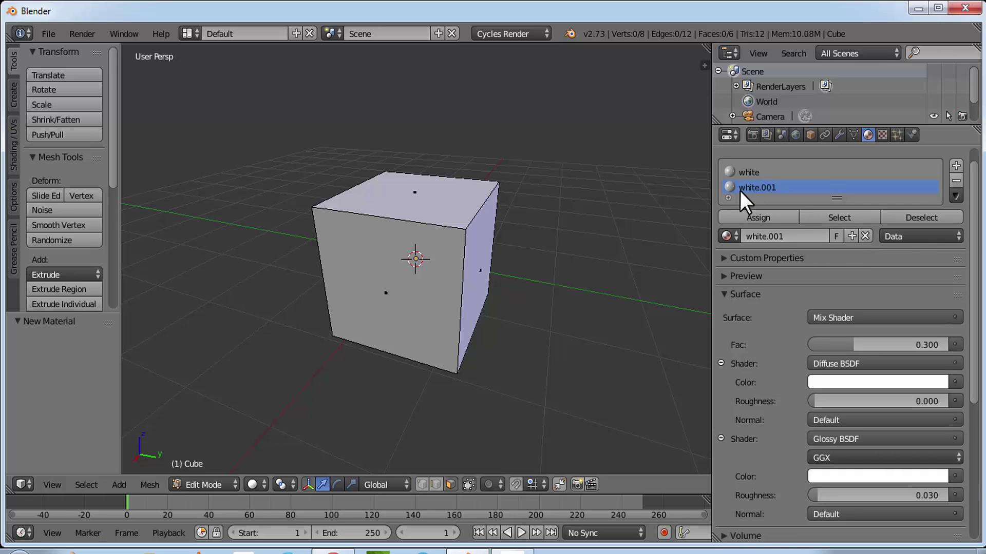
Rename the copied material in the second slot to red
scroll(802, 195, down, 2)
click(801, 191)
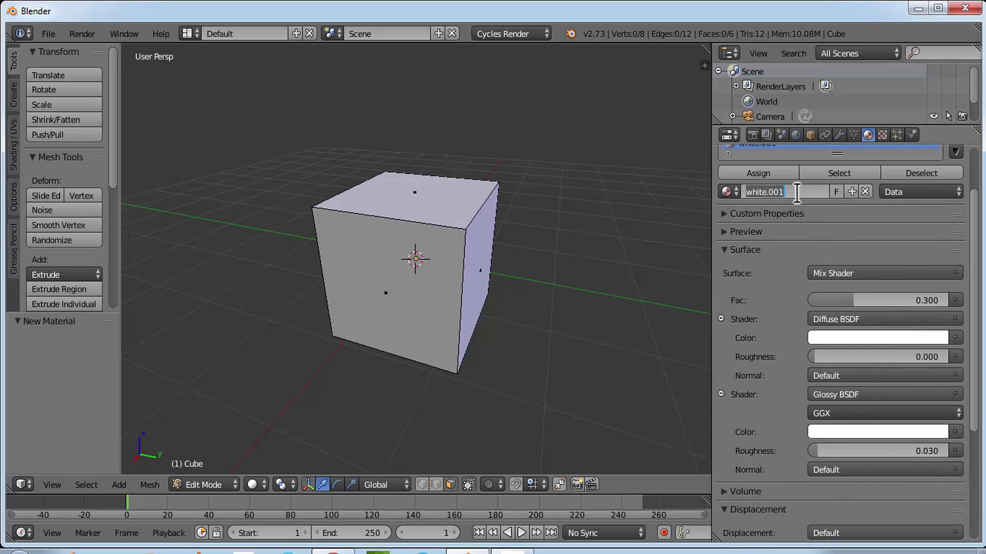
text(red)
key(Return)
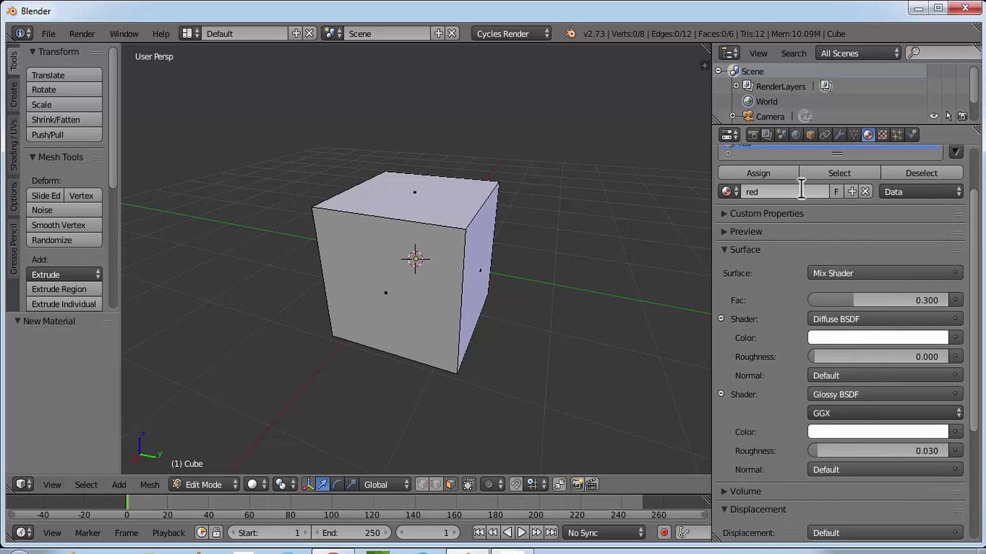
Set the red material's diffuse color to pure red and its glossy color to RGB 1.000, 0.005, 0.000
click(873, 338)
drag(872, 174, 867, 234)
click(884, 431)
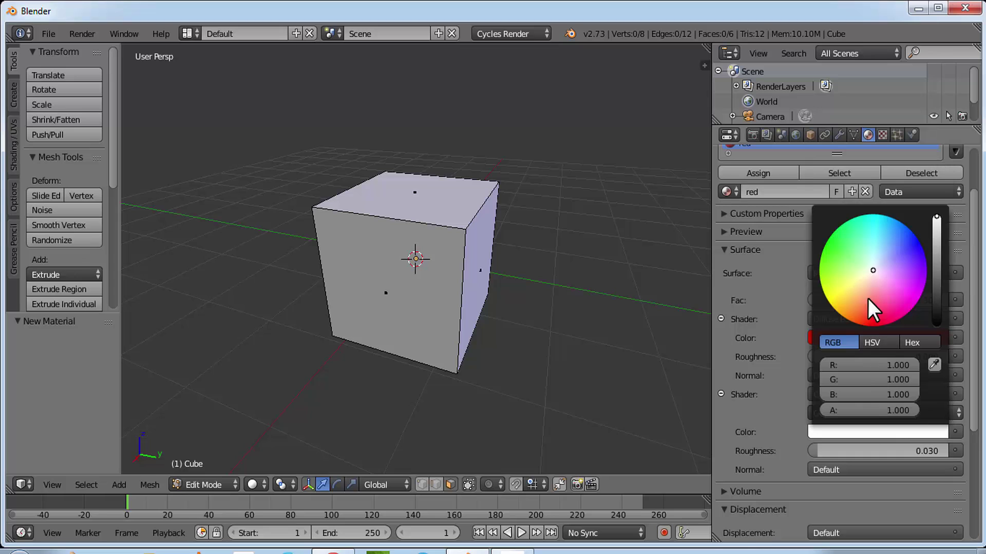
drag(872, 290, 867, 328)
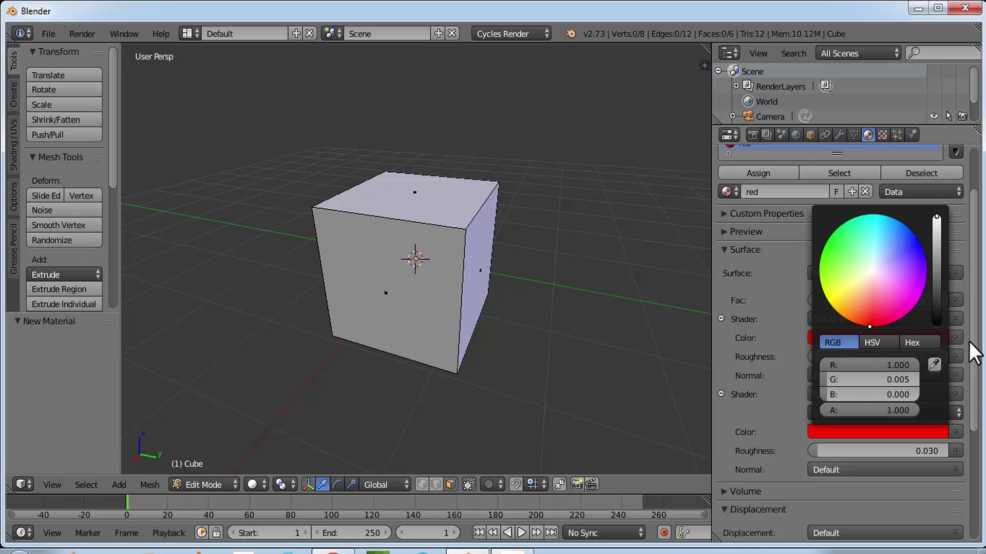
Set the red material's viewport color to a saturated red
scroll(975, 395, down, 2)
scroll(975, 395, down, 6)
click(825, 495)
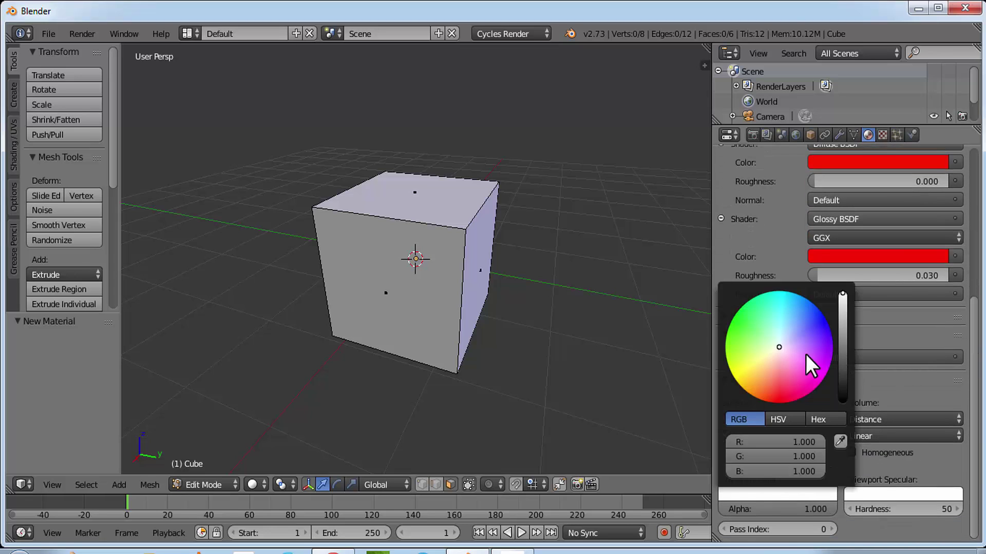
drag(777, 346, 775, 403)
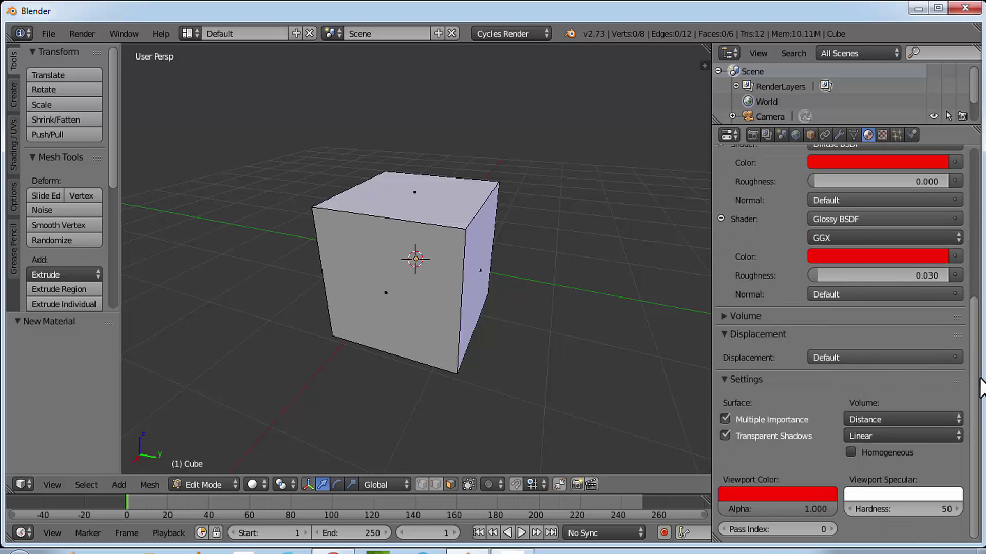
Add a third material slot, fill it with an independent copy of the white material and name the copy yellow
scroll(978, 385, up, 8)
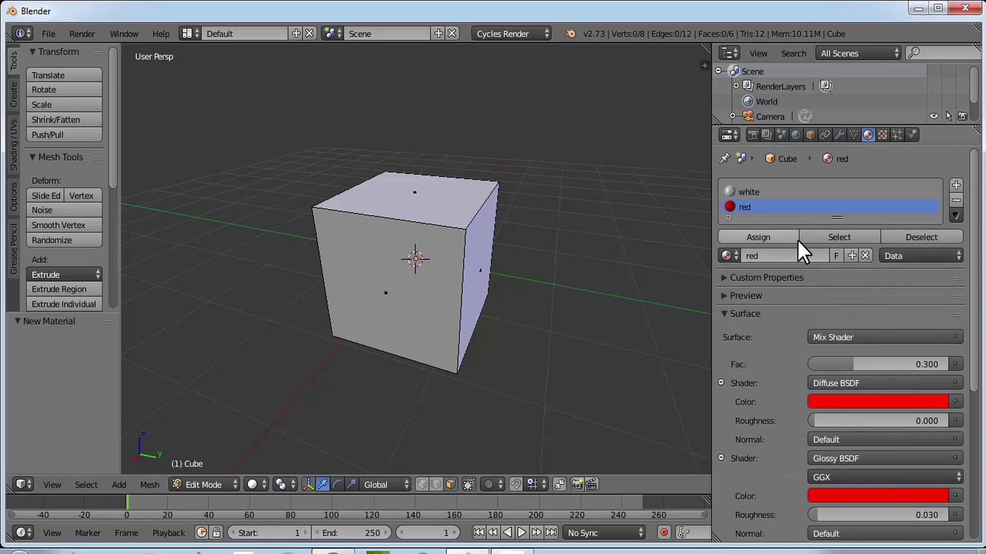
click(778, 277)
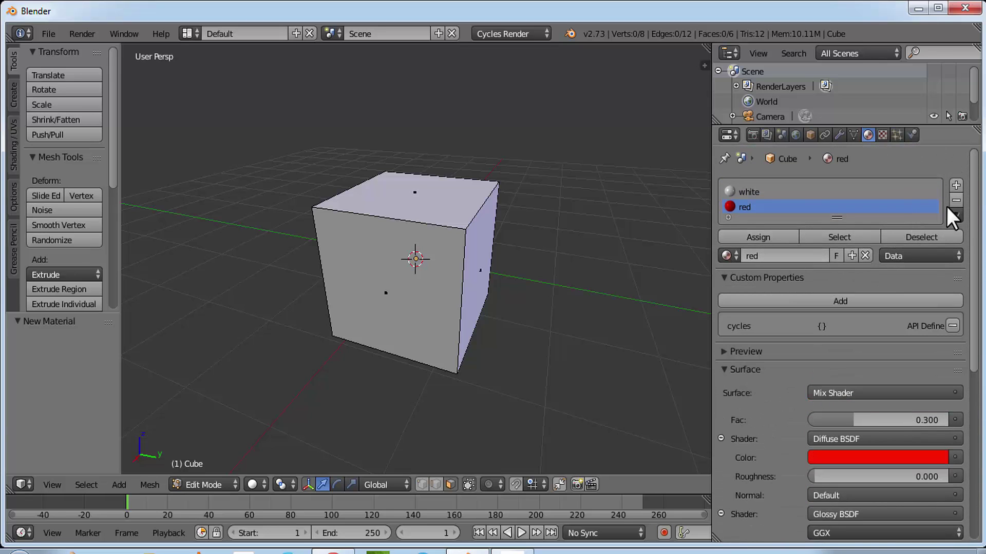
click(957, 184)
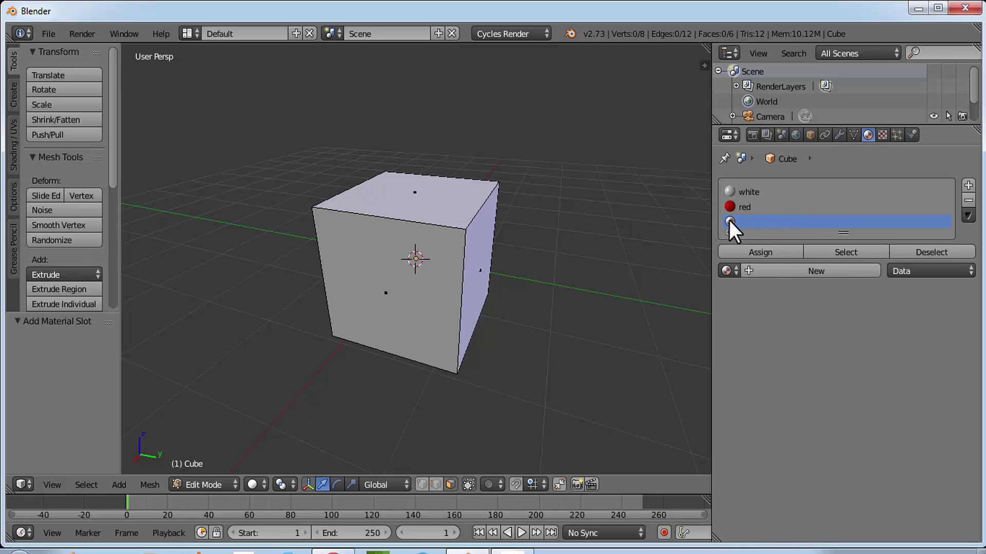
click(728, 271)
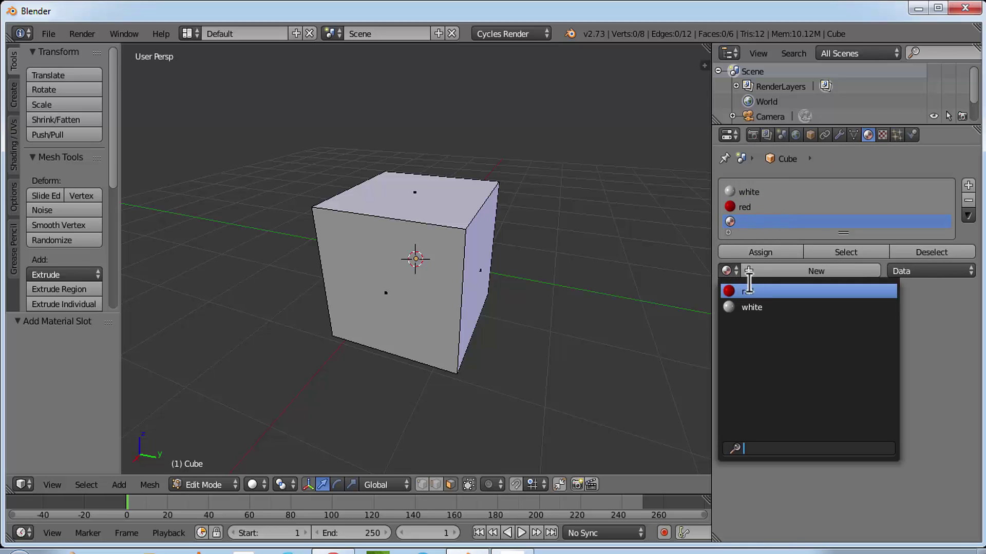
click(751, 307)
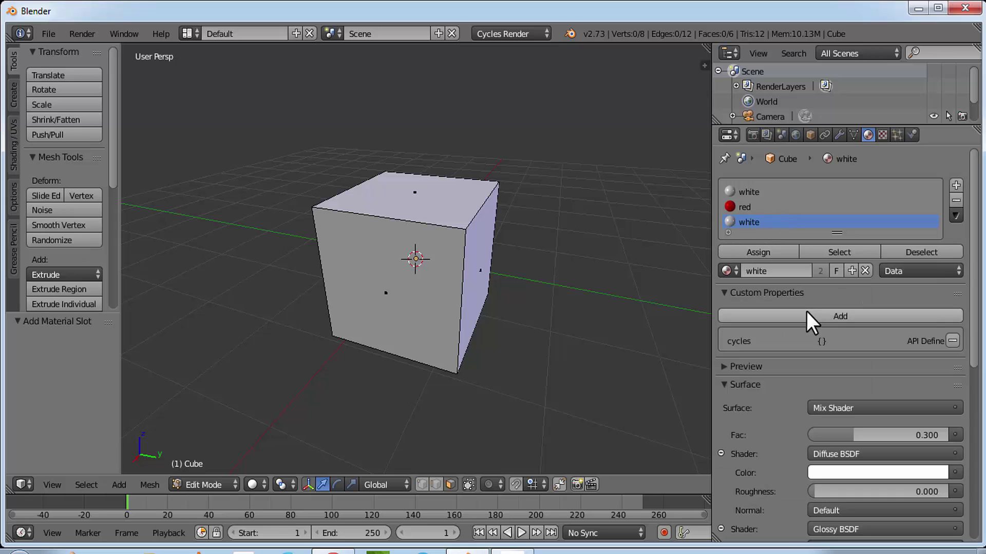
click(790, 271)
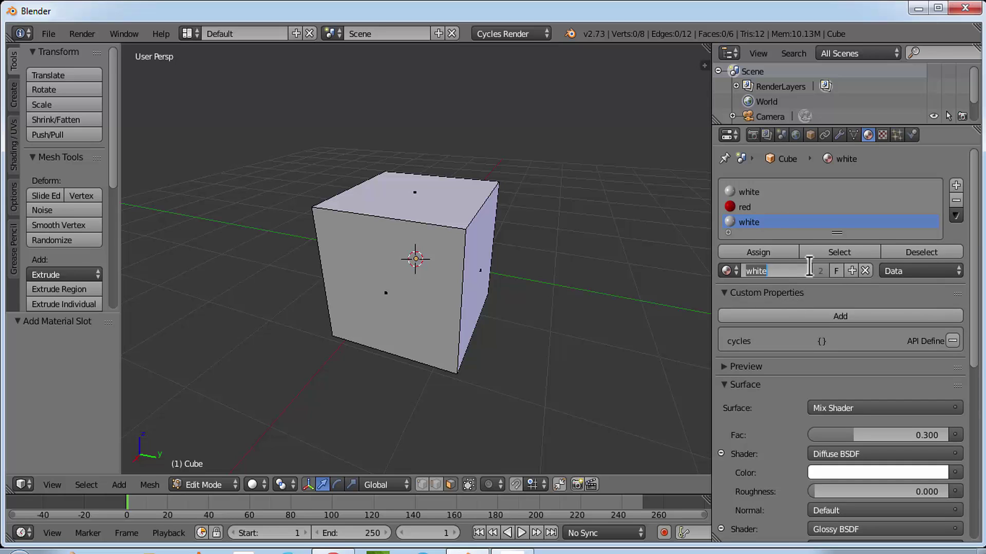
click(852, 270)
click(852, 272)
click(795, 271)
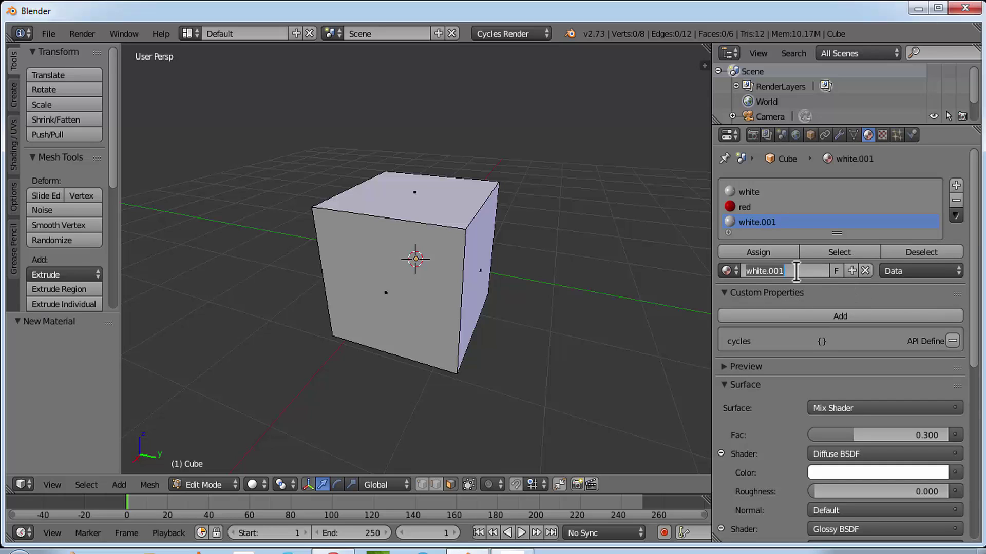
text(yellow)
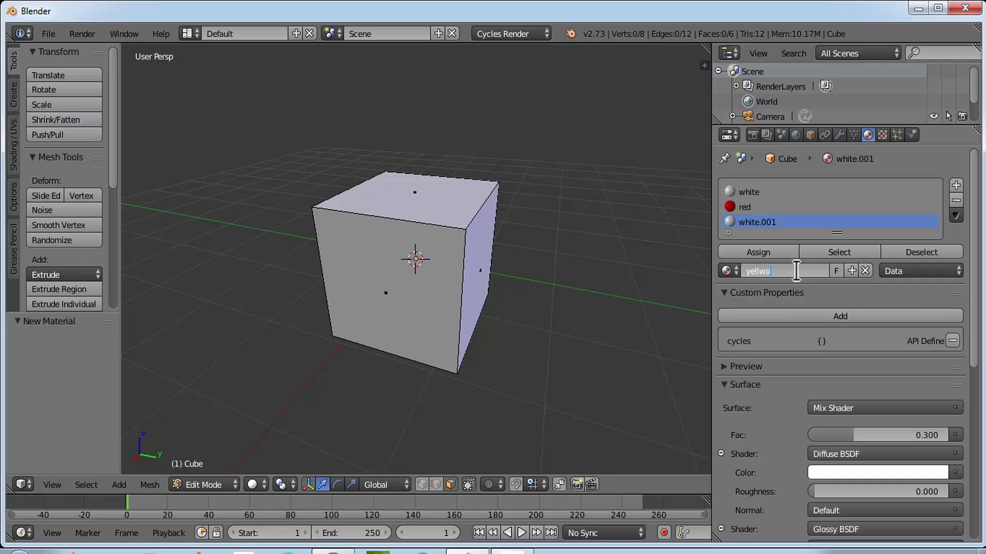
key(Return)
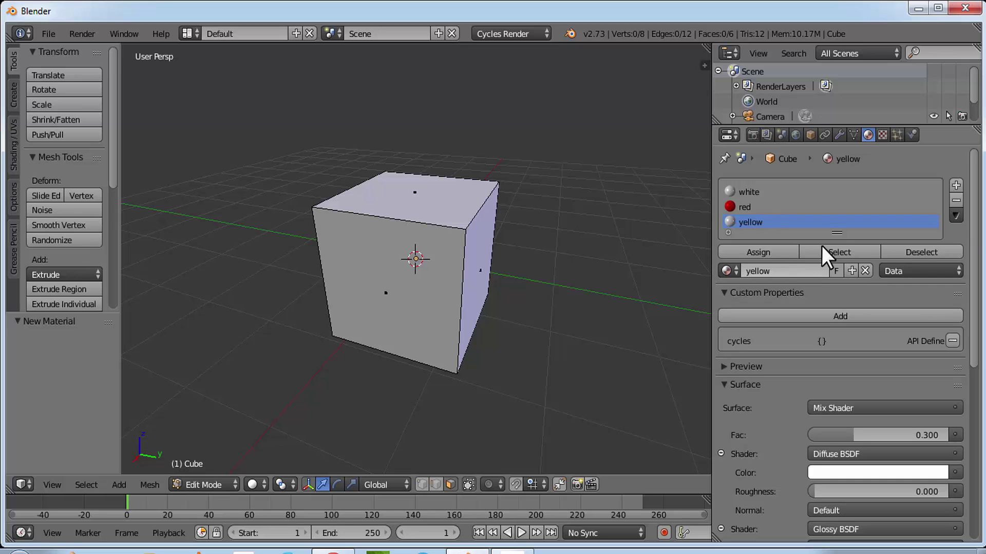
Set the yellow material's diffuse color to RGB 1.000, 0.904, 0.000 and its glossy color to RGB 1.000, 0.951, 0.000
scroll(937, 339, down, 10)
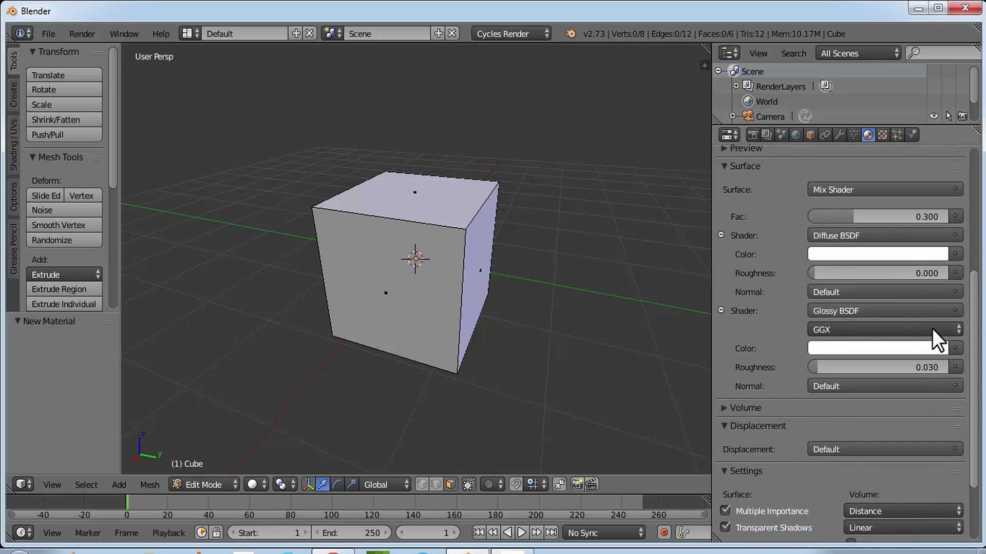
click(894, 256)
drag(857, 91, 817, 126)
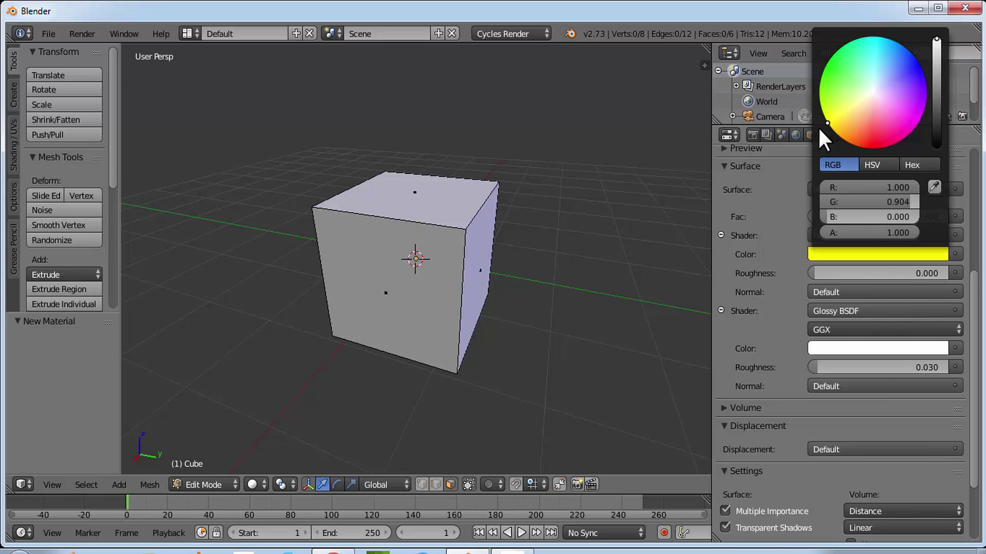
click(873, 349)
drag(846, 204, 818, 217)
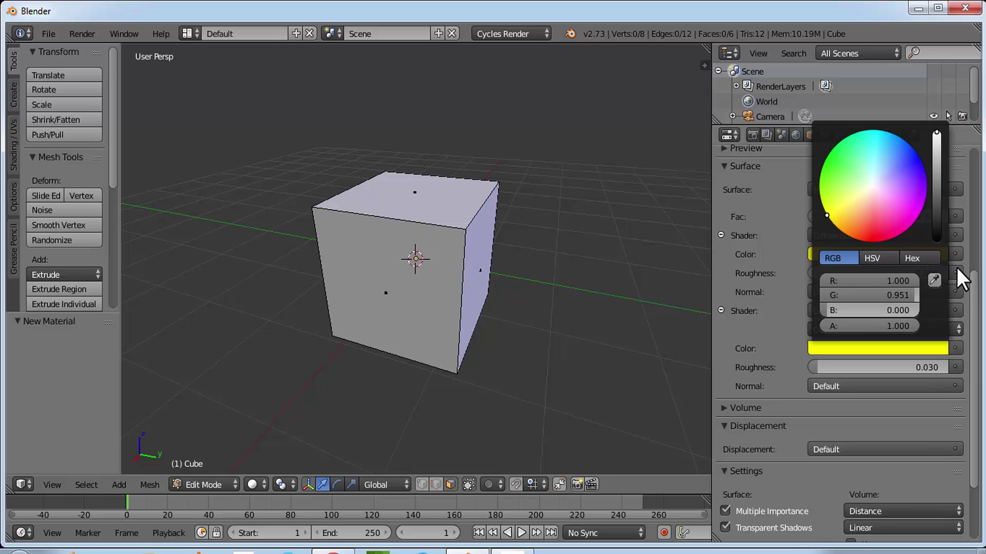
Set the yellow material's viewport color to a saturated yellow
drag(975, 303, 974, 385)
click(803, 493)
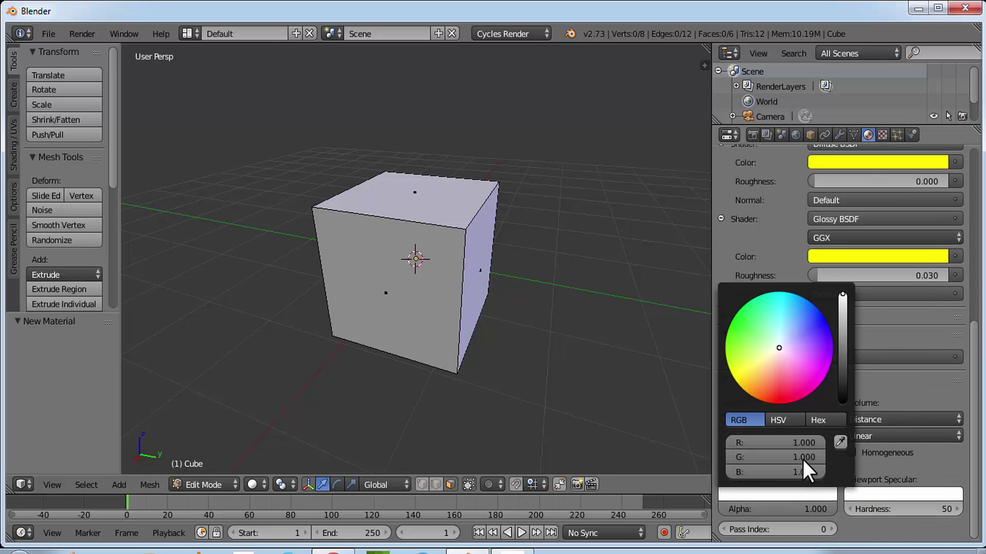
drag(770, 359, 721, 377)
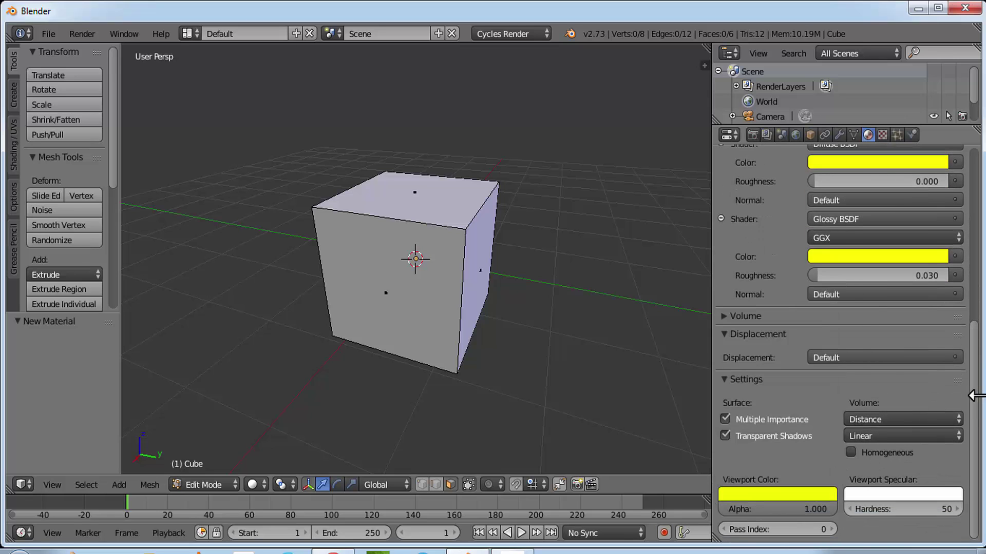
Add a fourth material slot, fill it with an independent copy of the white material and name the copy blue
drag(975, 393, 976, 228)
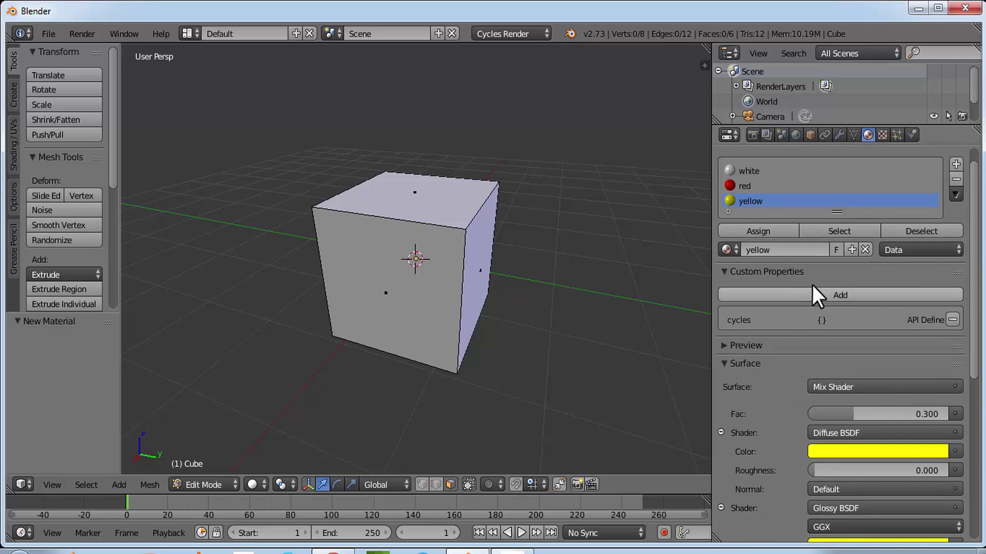
click(823, 272)
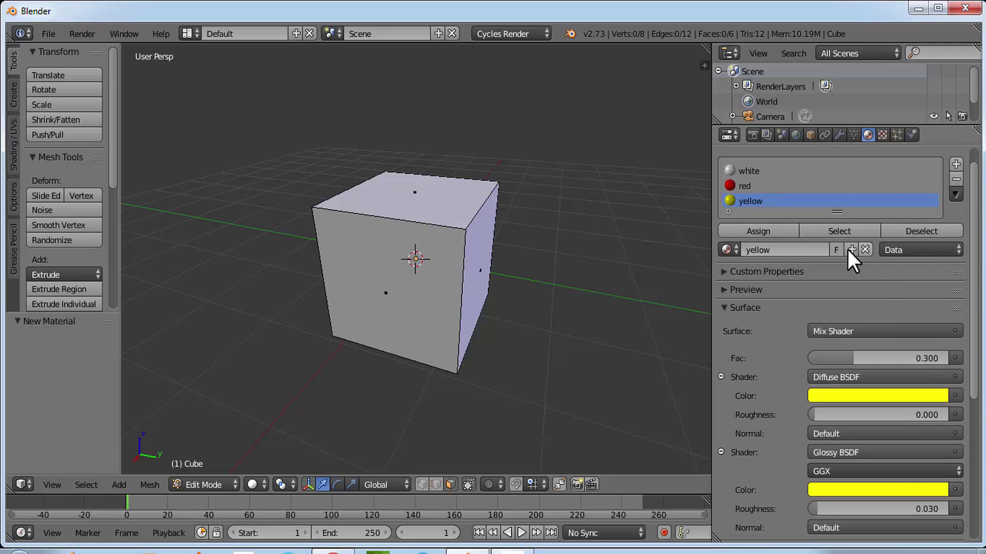
click(954, 165)
click(738, 272)
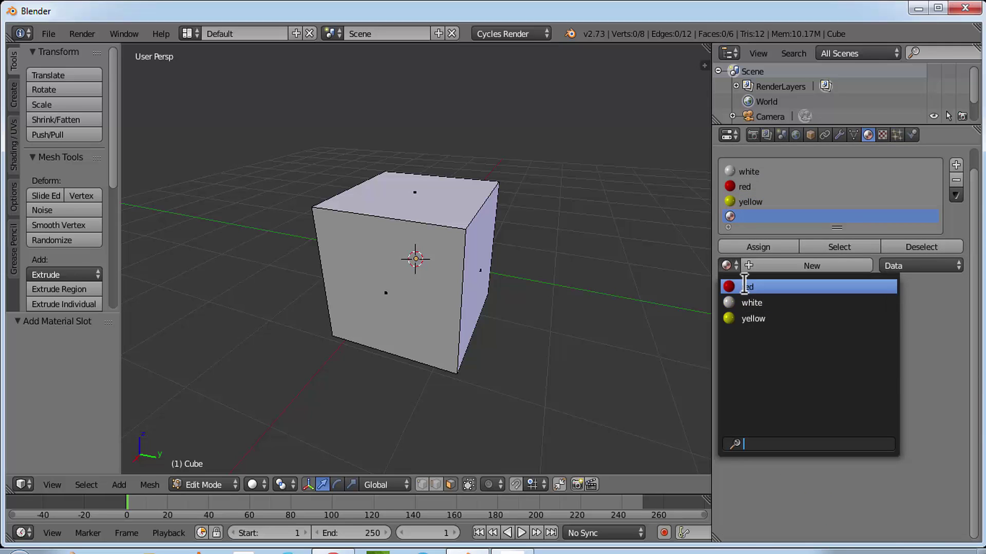
click(757, 302)
click(850, 265)
click(792, 266)
text(blue)
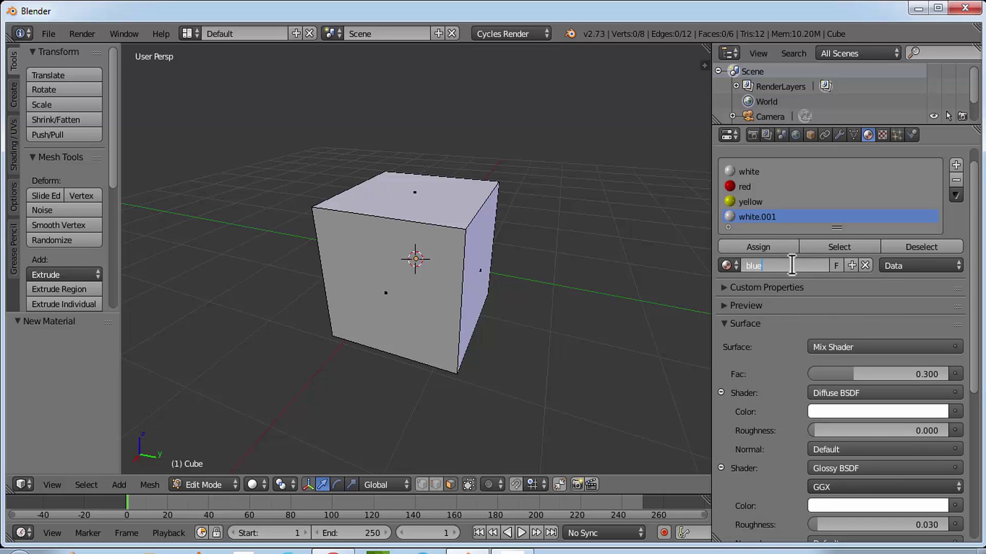
key(Return)
Set the blue material's diffuse color to RGB 0.002, 0.023, 1.000 and its glossy color to a saturated blue
click(891, 411)
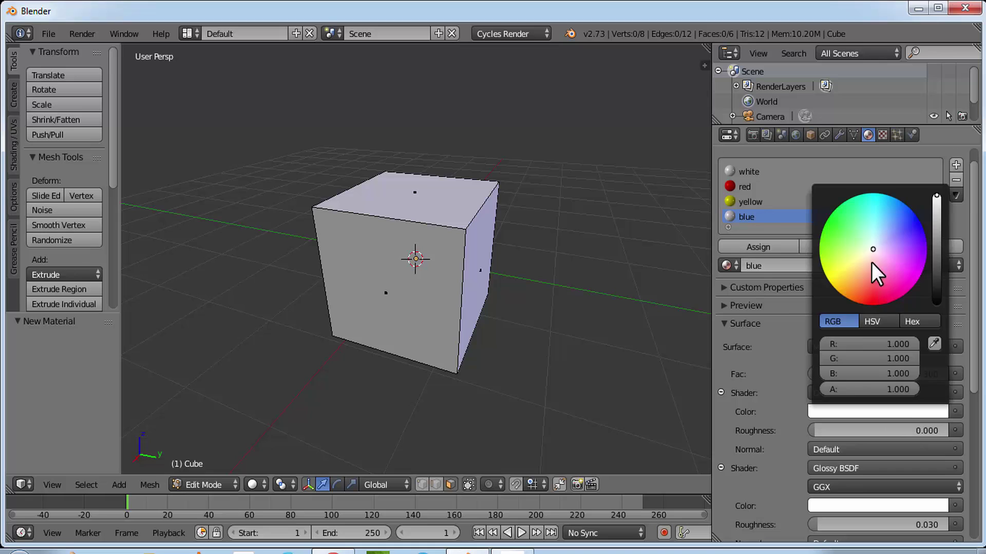
drag(891, 233, 913, 213)
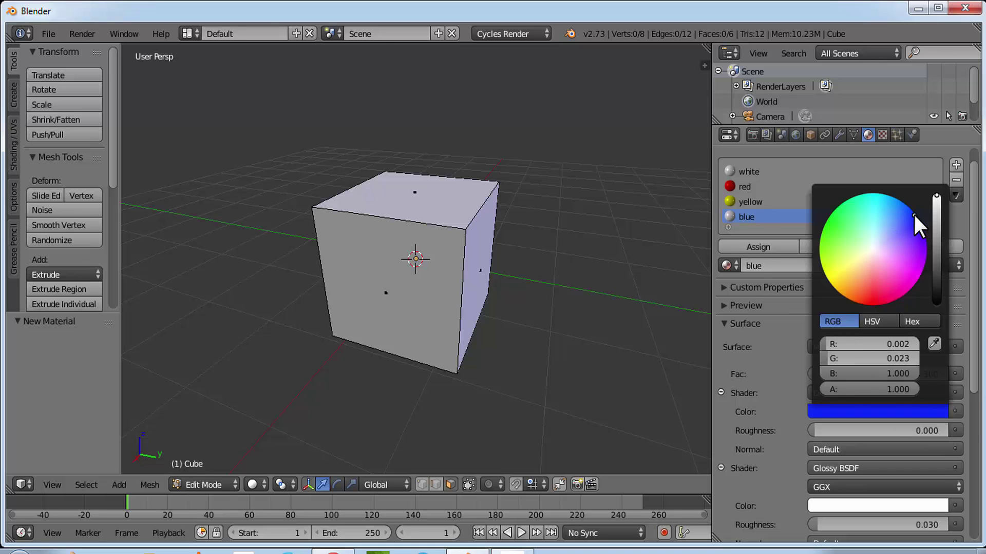
click(884, 506)
drag(879, 339, 915, 323)
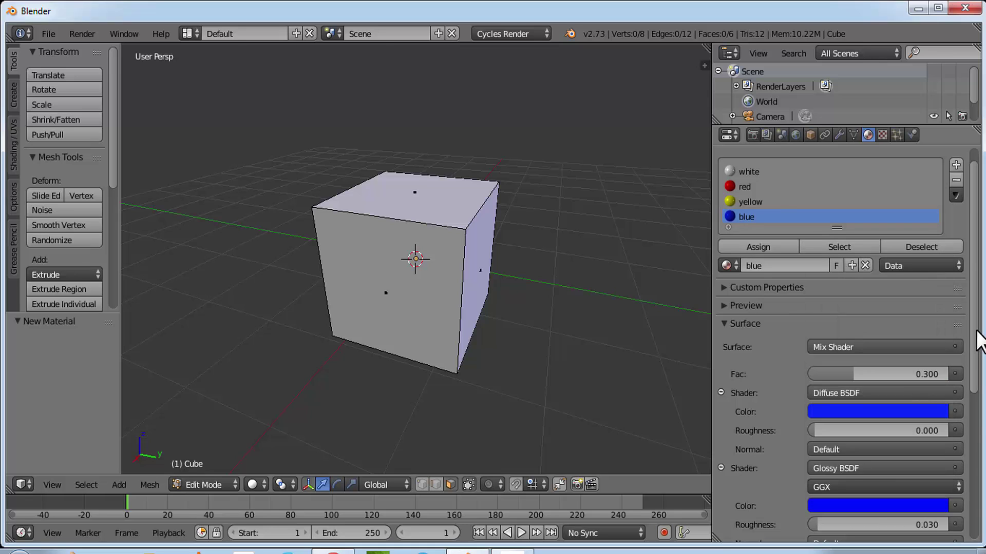
Set the blue material's viewport color to a saturated blue
drag(975, 342, 980, 534)
click(824, 495)
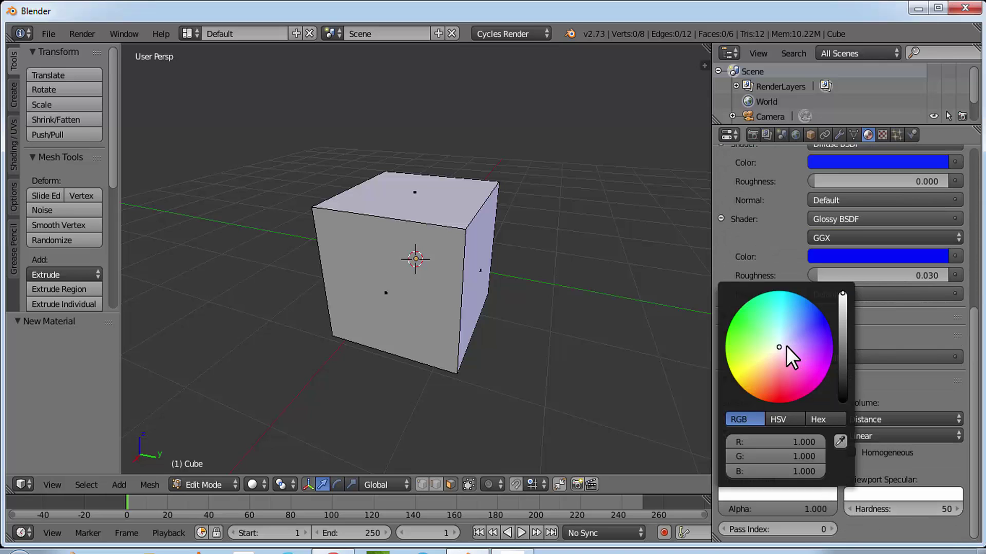
drag(792, 352, 837, 323)
Add a fifth material slot, fill it with an independent copy of the white material and name the copy green
drag(972, 409, 978, 250)
click(828, 307)
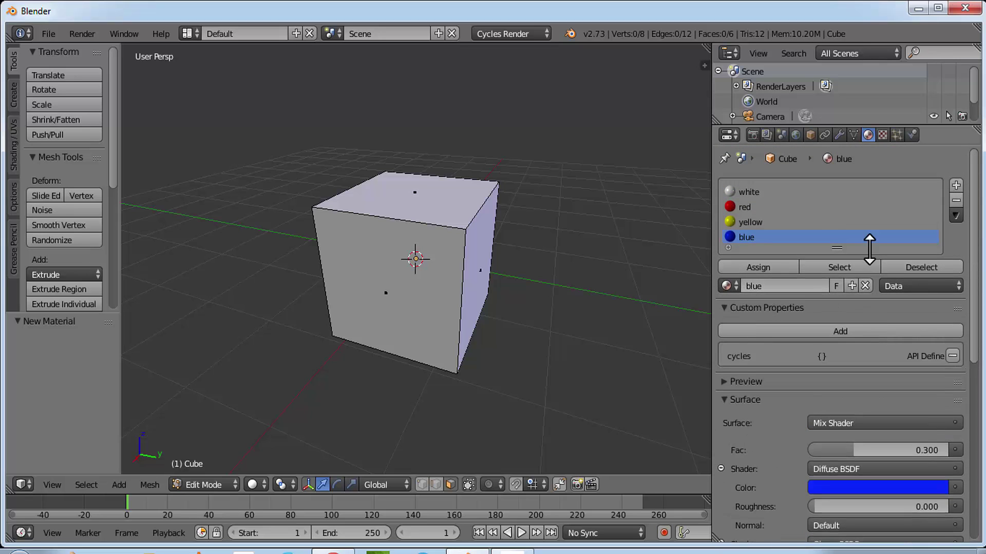
click(954, 184)
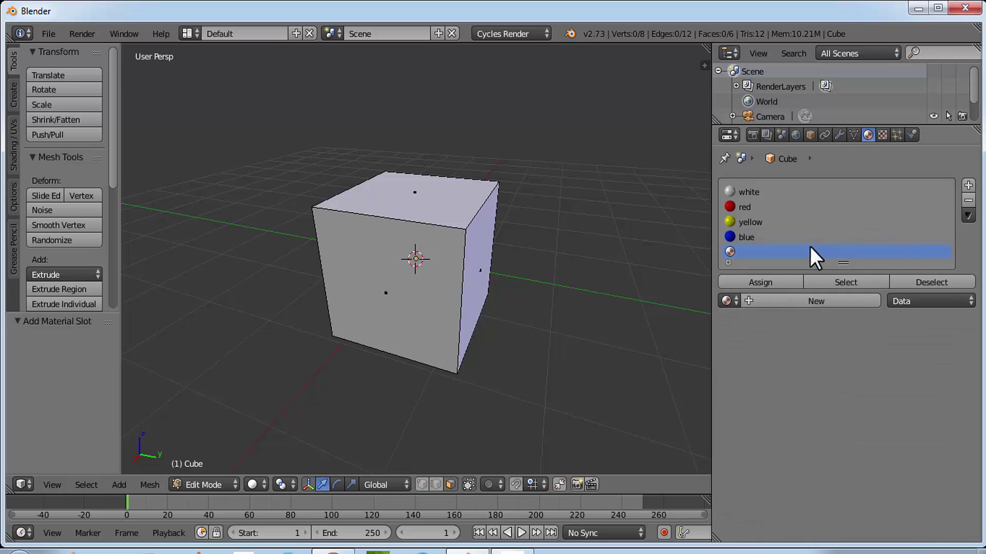
click(729, 300)
click(791, 353)
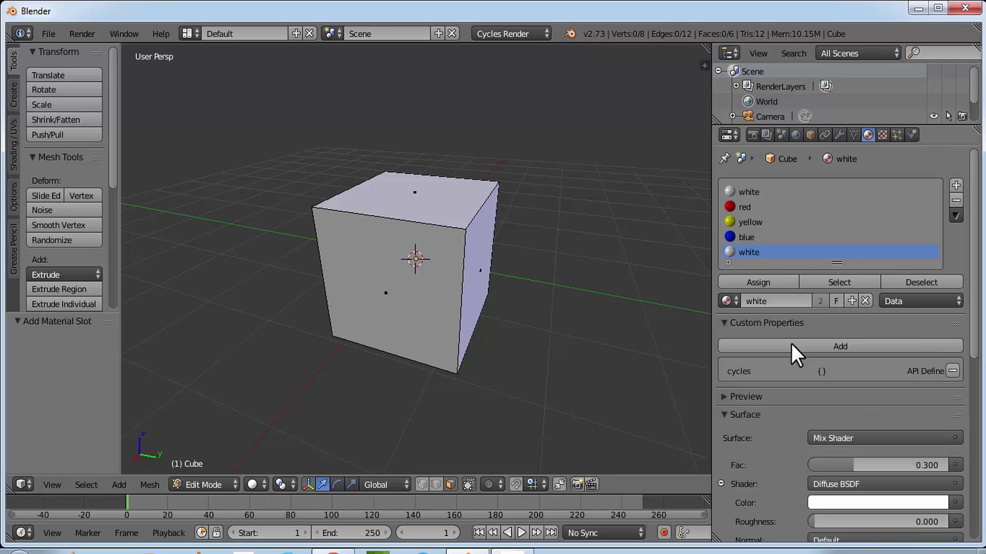
click(852, 301)
click(793, 301)
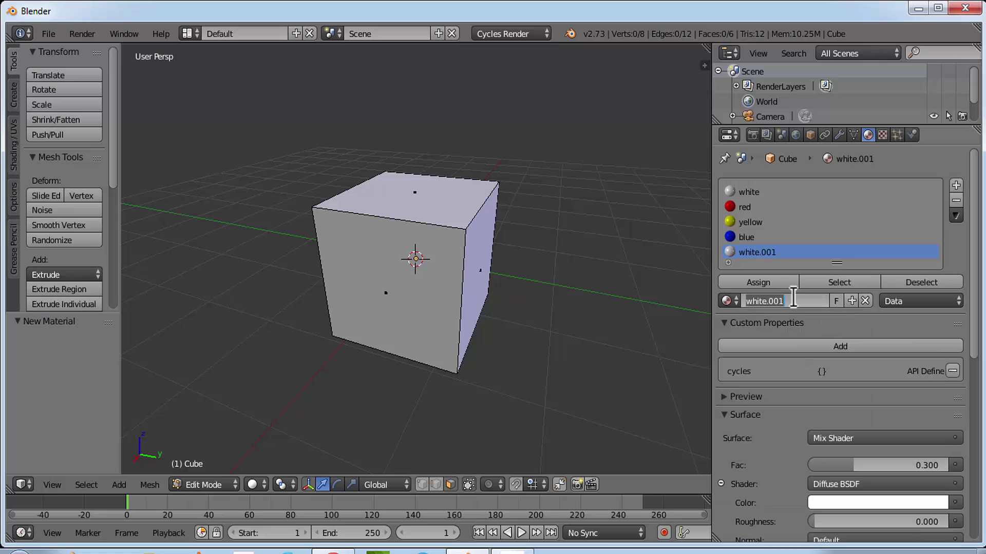
text(green)
key(Return)
Set the green material's diffuse color to RGB 0.051, 1.000, 0.000 and its glossy color to RGB 0.019, 1.000, 0.000
scroll(975, 370, down, 5)
scroll(976, 372, down, 3)
click(876, 311)
drag(868, 151, 808, 133)
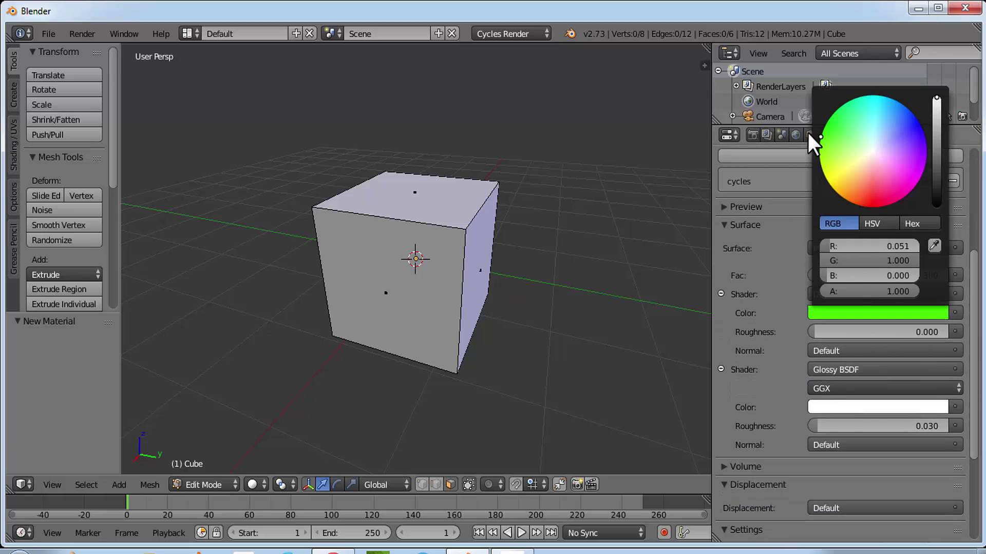
click(873, 408)
click(824, 230)
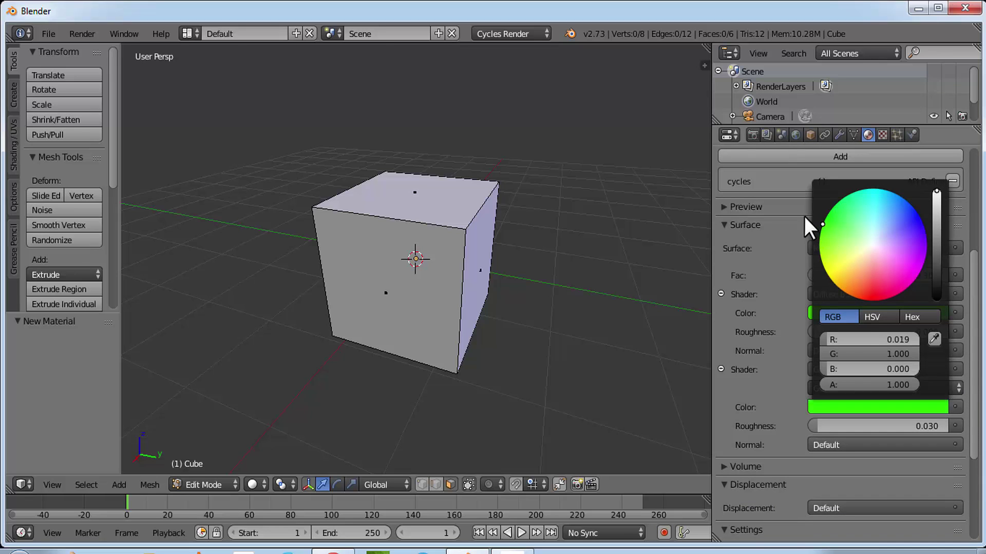
Set the green material's viewport color to a saturated green
scroll(972, 442, down, 5)
click(786, 497)
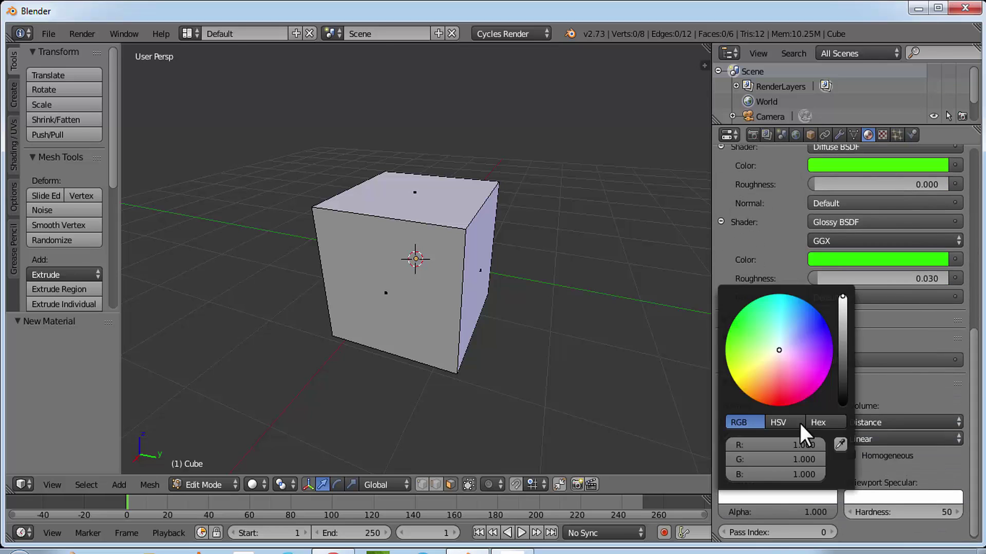
drag(768, 362, 708, 339)
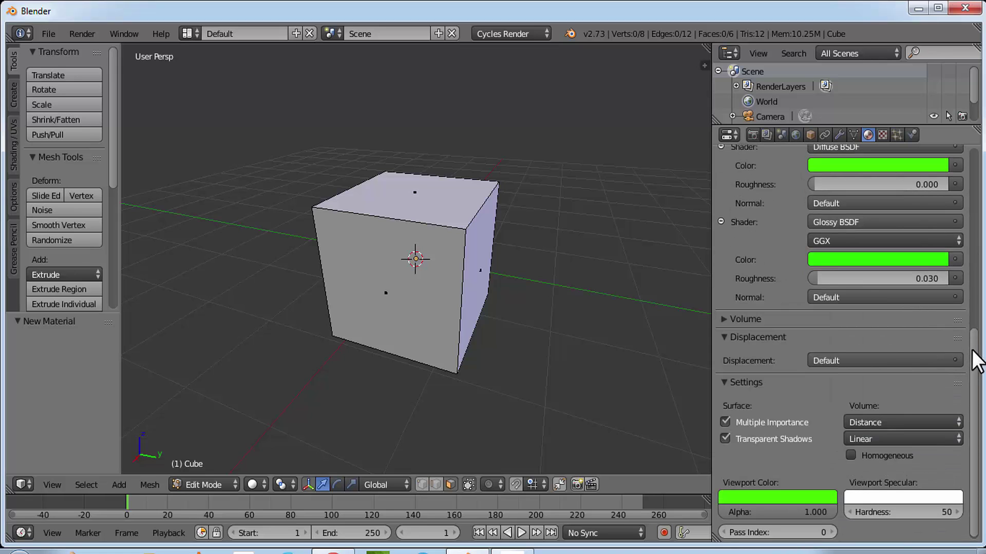
scroll(947, 216, up, 15)
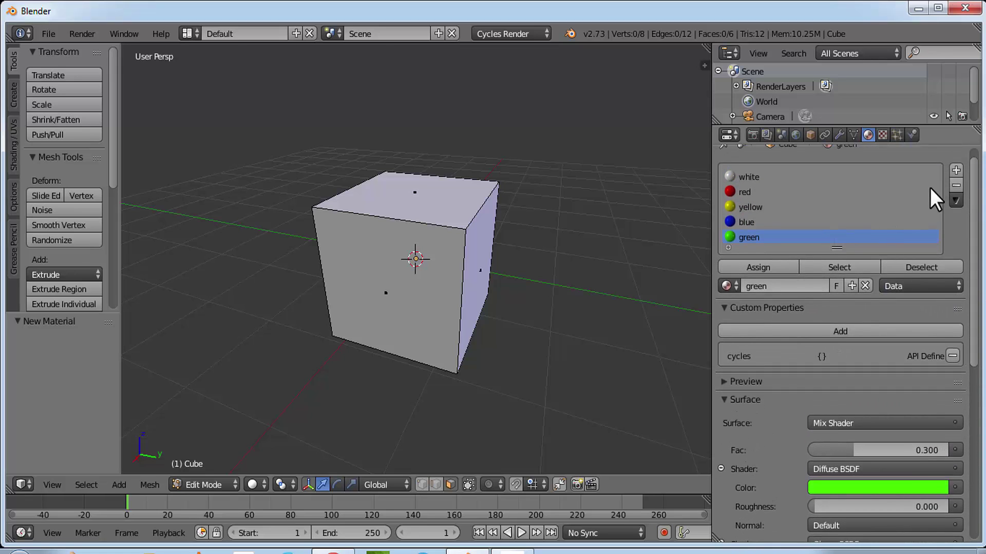
Add a sixth material slot, fill it with an independent copy of the white material and name the copy orange
click(955, 169)
click(728, 286)
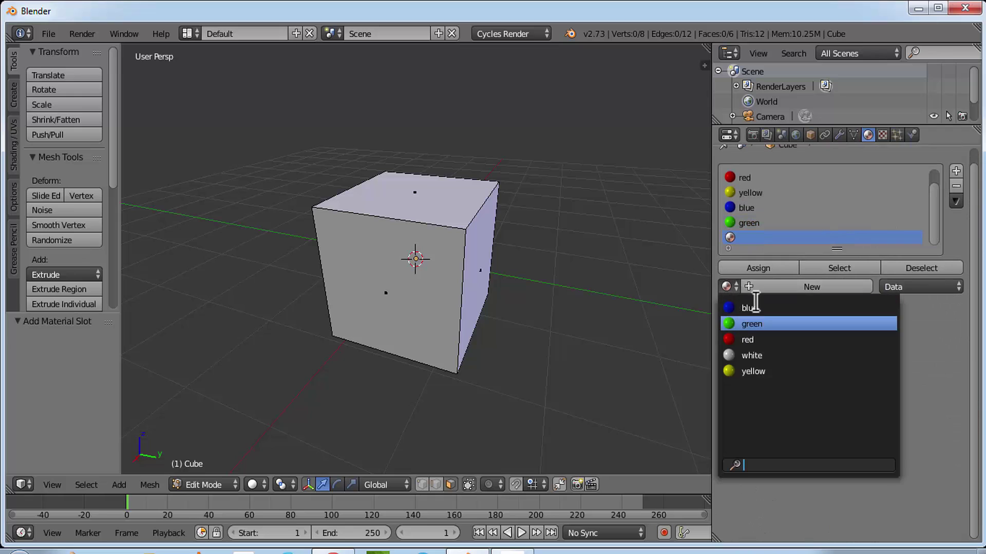
click(764, 356)
click(853, 287)
click(785, 287)
text(orange)
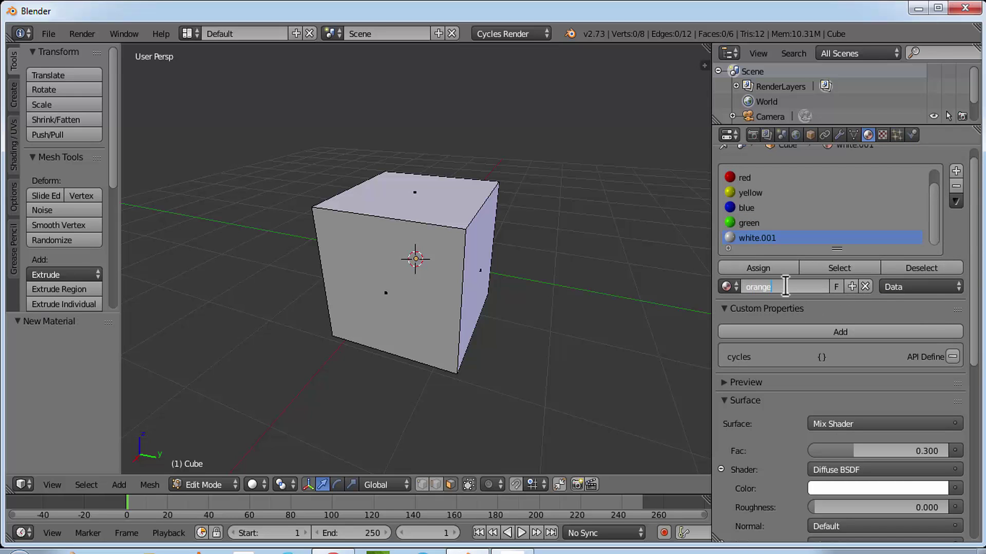
key(Return)
Set the orange material's diffuse color to RGB 1.000, 0.153, 0.000 and its glossy color to a matching saturated orange
click(884, 489)
drag(836, 317, 845, 383)
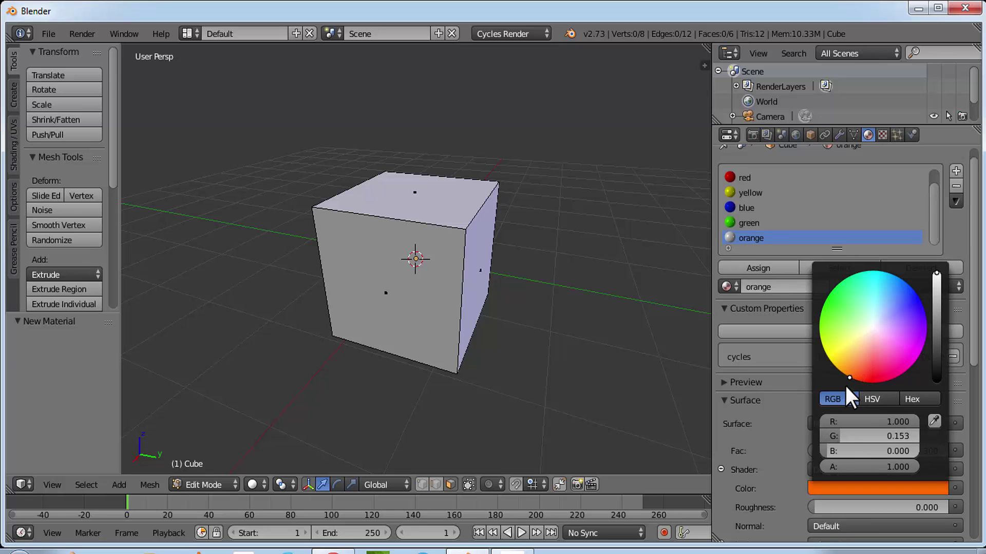
scroll(970, 390, down, 6)
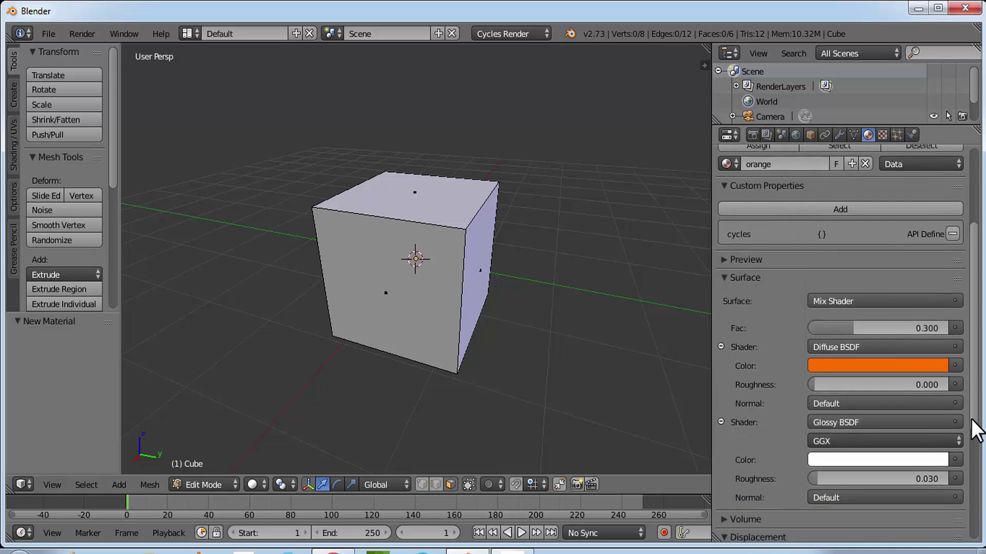
click(890, 442)
drag(850, 323, 842, 341)
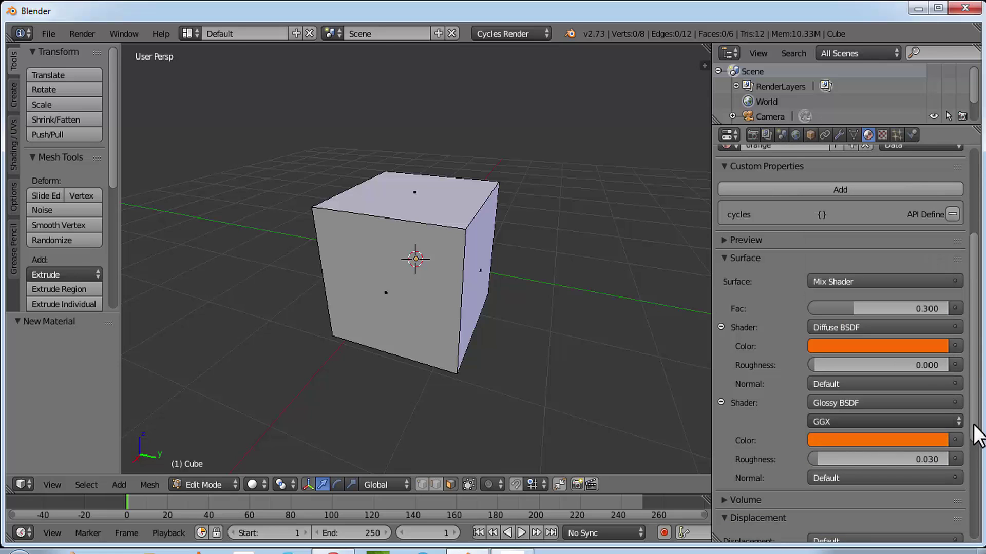
Set the orange material's viewport color to a saturated orange
scroll(808, 480, down, 8)
click(800, 493)
drag(772, 374, 749, 403)
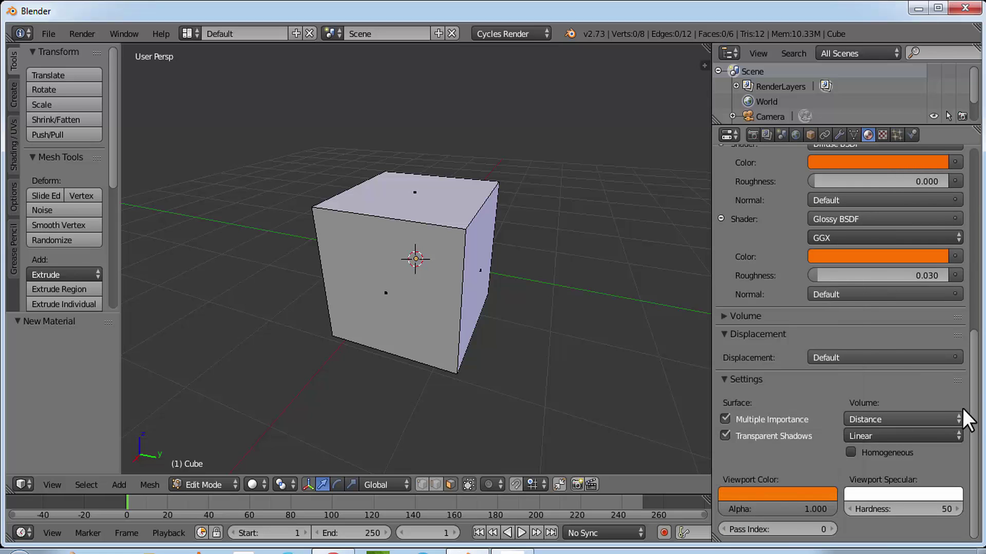
Assign the white material to the cube's +X side face and the red material to its +Y side face
drag(981, 418, 897, 251)
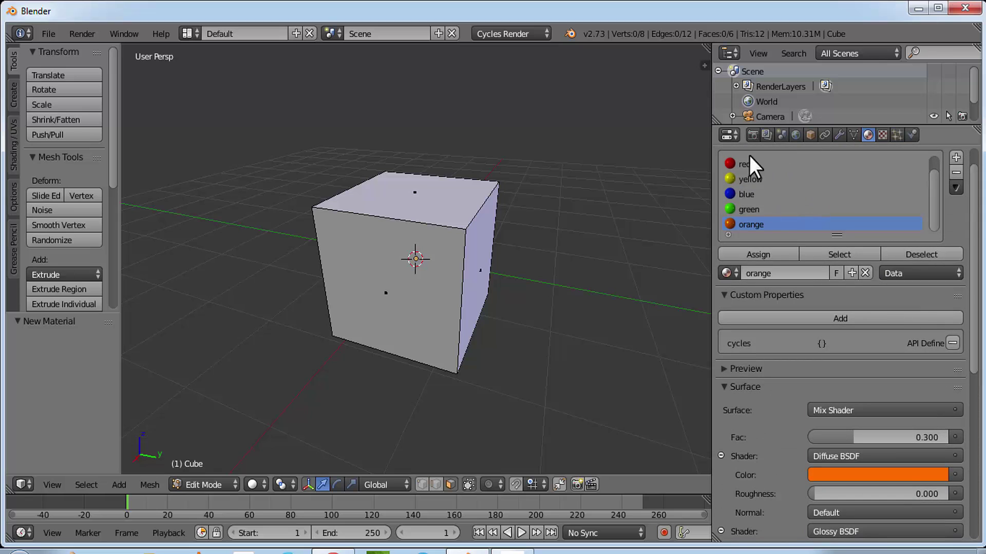
scroll(930, 187, up, 1)
scroll(934, 156, down, 1)
middle_drag(521, 220, 477, 191)
right_click(376, 240)
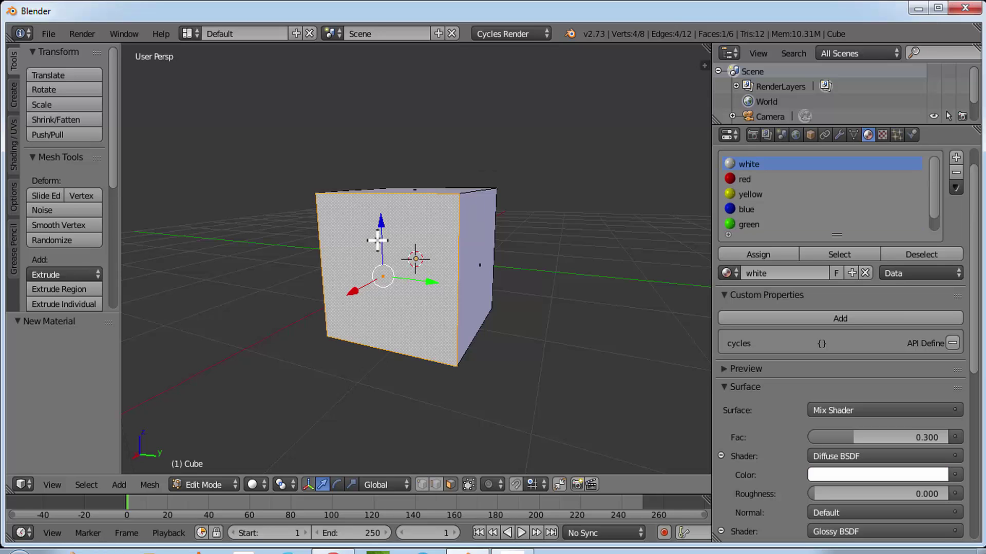
click(758, 254)
middle_drag(400, 213, 442, 260)
right_click(443, 258)
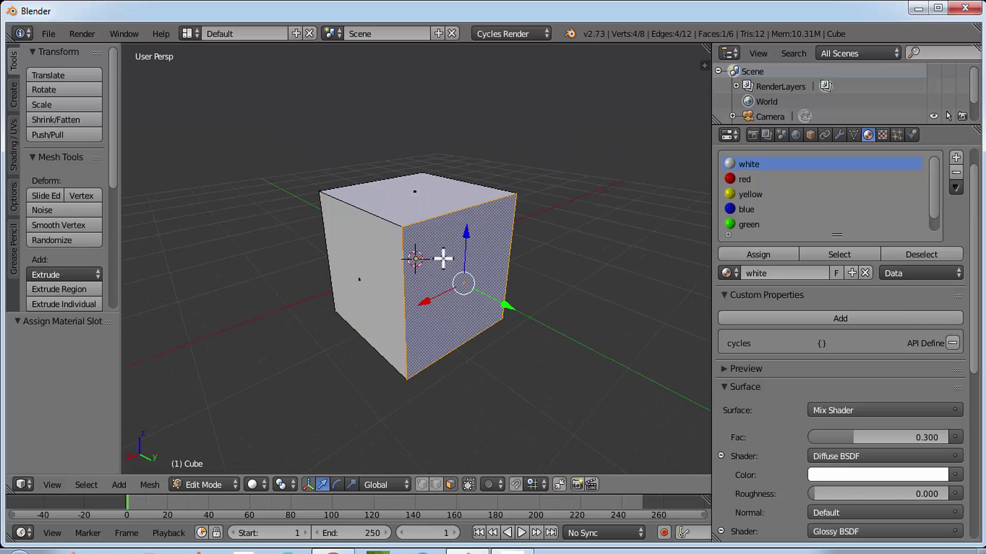
click(741, 180)
click(760, 255)
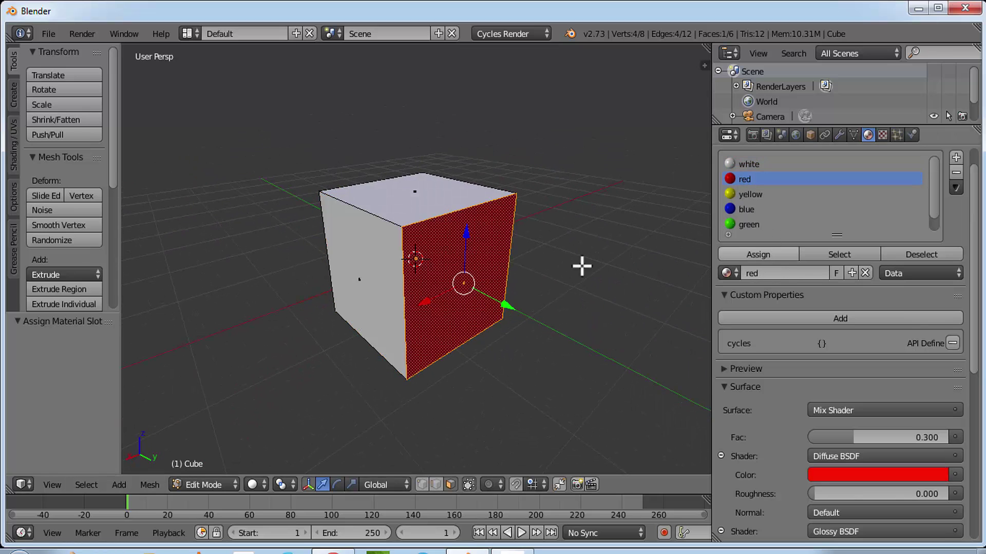
Assign the yellow material to the cube's -X side face and the blue material to its top face
middle_drag(475, 242, 448, 271)
right_click(449, 268)
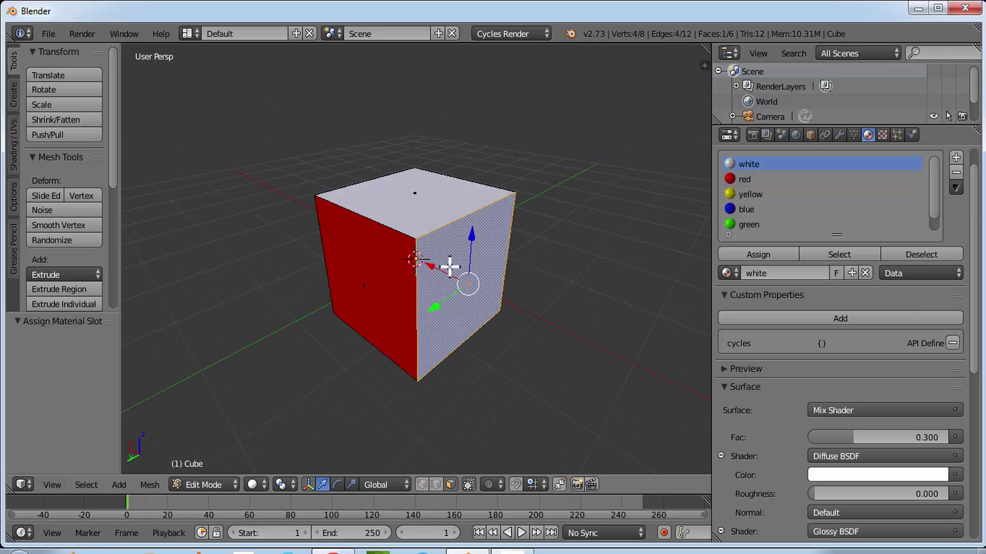
click(749, 194)
click(760, 254)
right_click(431, 203)
click(730, 210)
click(747, 254)
Assign the green material to the cube's front (-Y) face and the orange material to its bottom face
middle_drag(484, 194, 461, 230)
right_click(461, 230)
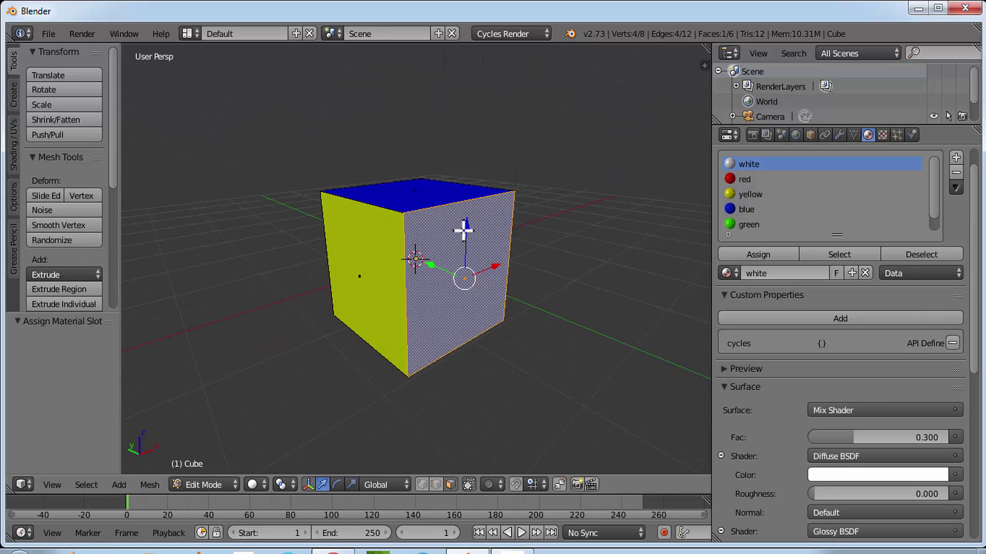
click(742, 225)
click(749, 253)
middle_drag(468, 297, 426, 273)
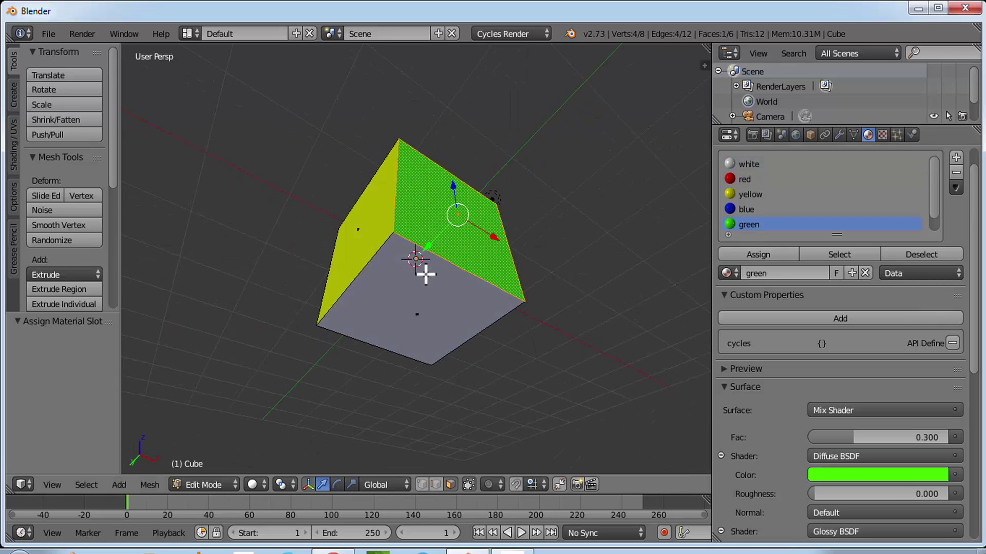
right_click(426, 274)
scroll(935, 197, down, 1)
click(744, 226)
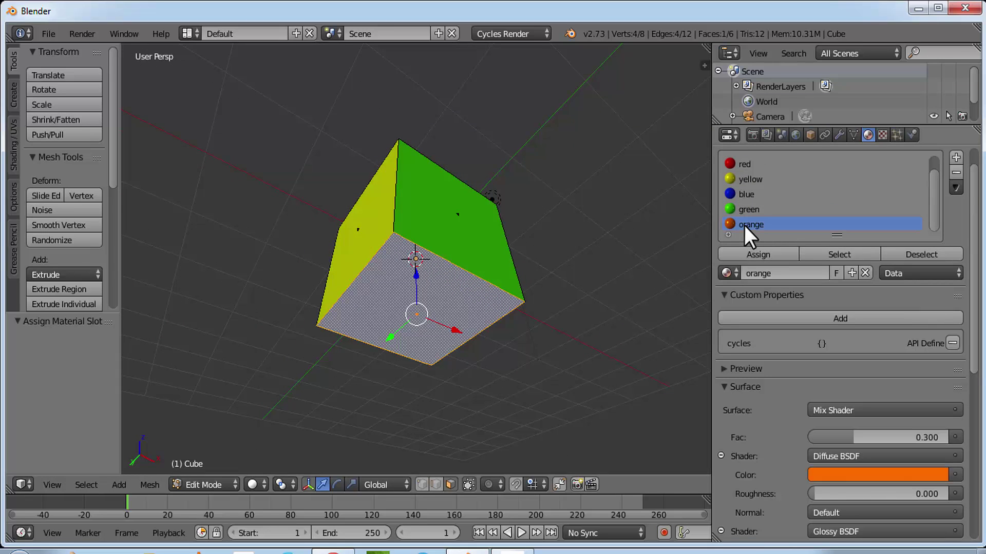
click(735, 253)
Examine the colored cube from several sides to check the material on each face
middle_drag(378, 216, 494, 292)
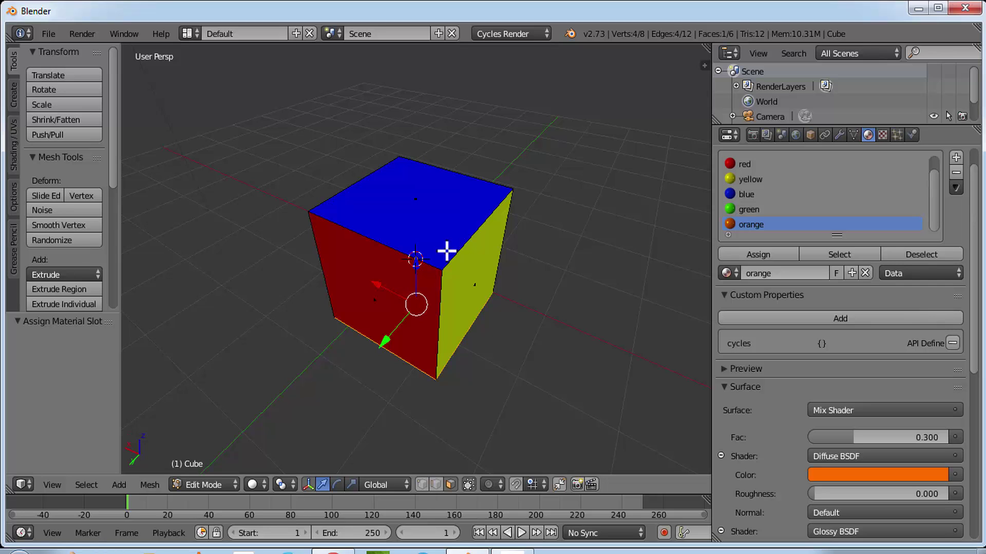
middle_drag(471, 291, 481, 261)
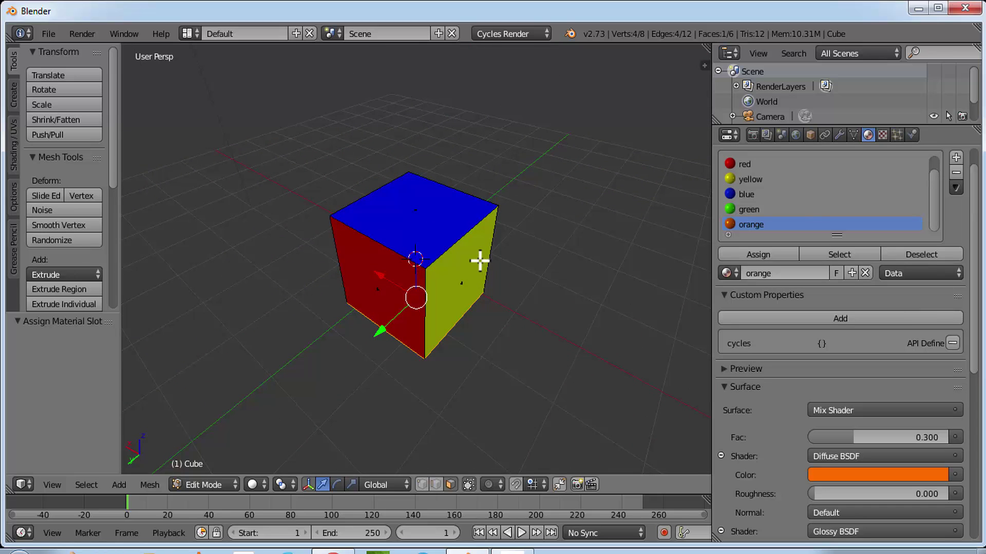
middle_drag(449, 262, 469, 209)
scroll(453, 251, up, 3)
middle_drag(453, 251, 463, 265)
middle_drag(462, 231, 308, 200)
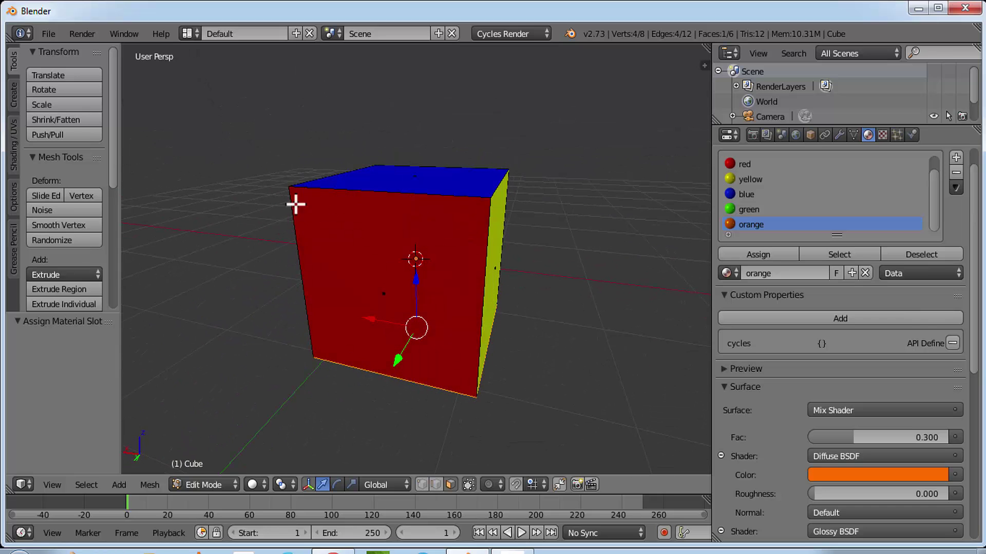
mouse_move(486, 232)
middle_down()
mouse_move(460, 225)
mouse_move(493, 257)
mouse_move(493, 242)
middle_up()
scroll(492, 242, up, 5)
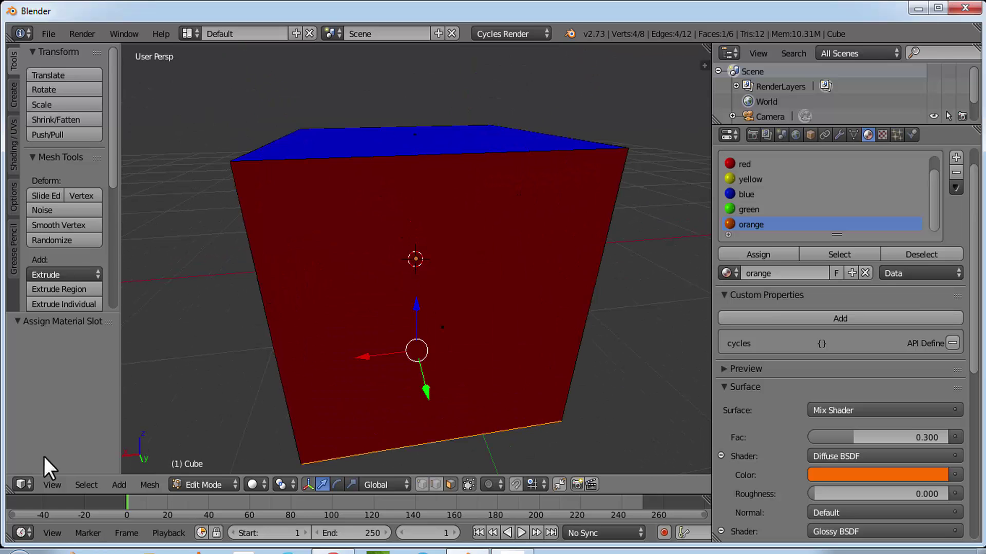
In front orthographic view, add two vertical loop cuts around the cube, one close to each side edge of the green face
click(46, 483)
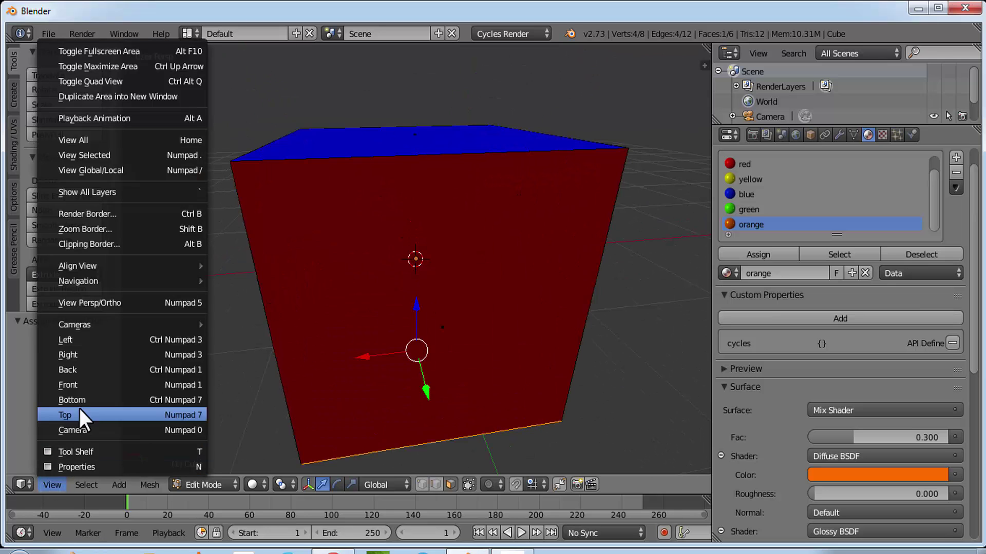
click(115, 385)
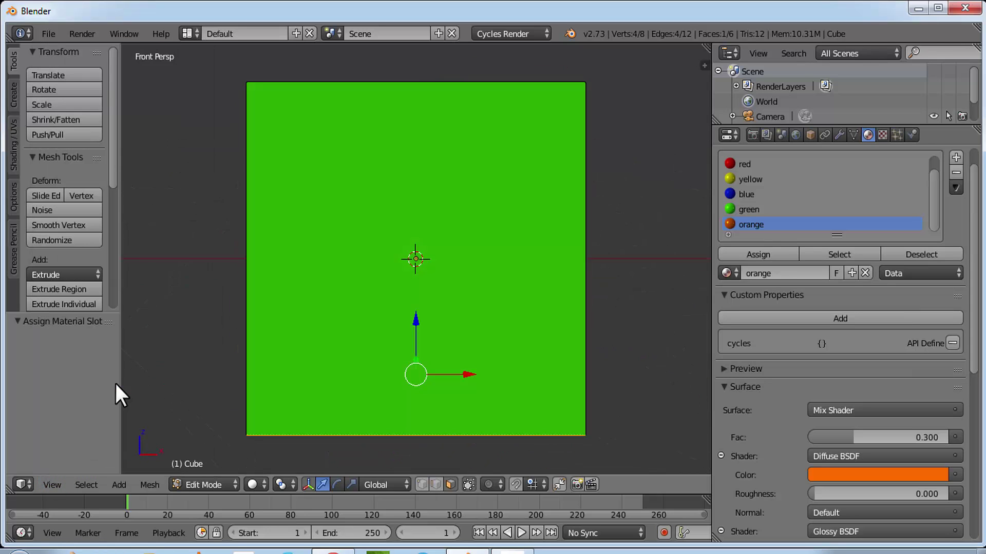
click(41, 483)
click(104, 304)
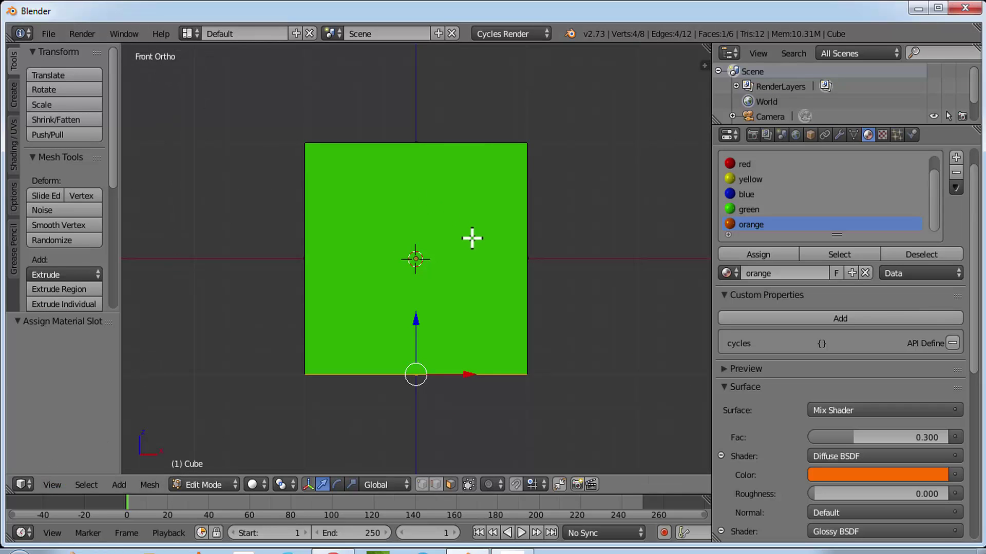
scroll(471, 239, up, 1)
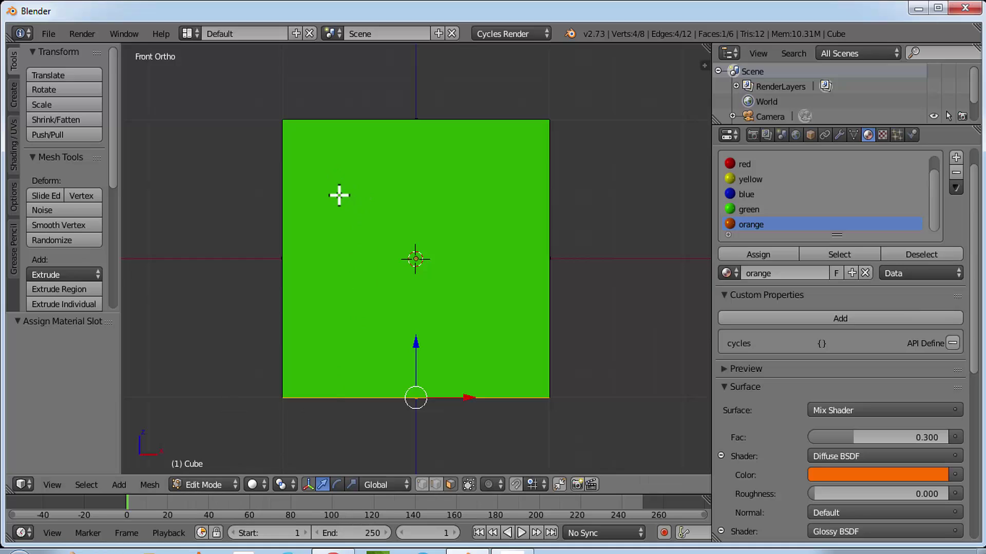
key(ctrl+r)
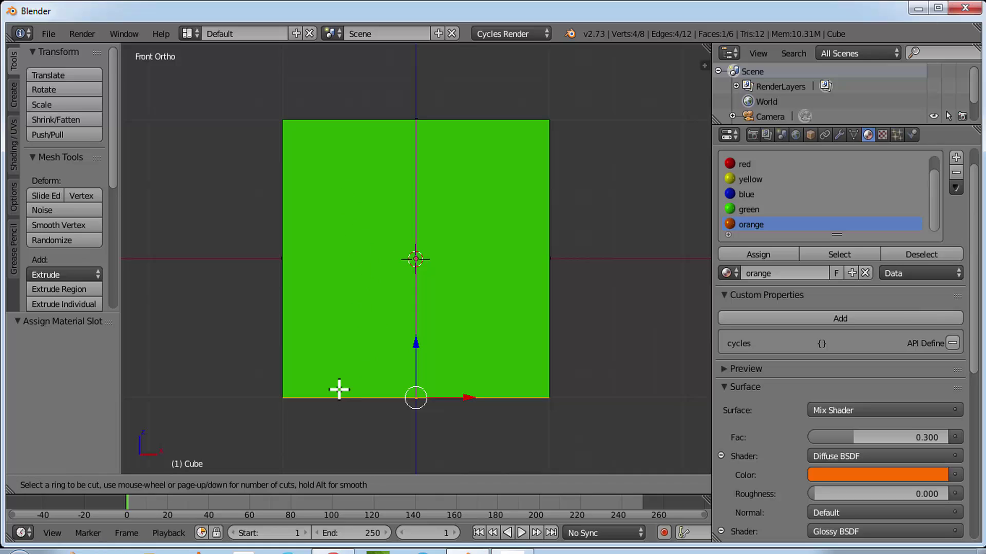
click(339, 389)
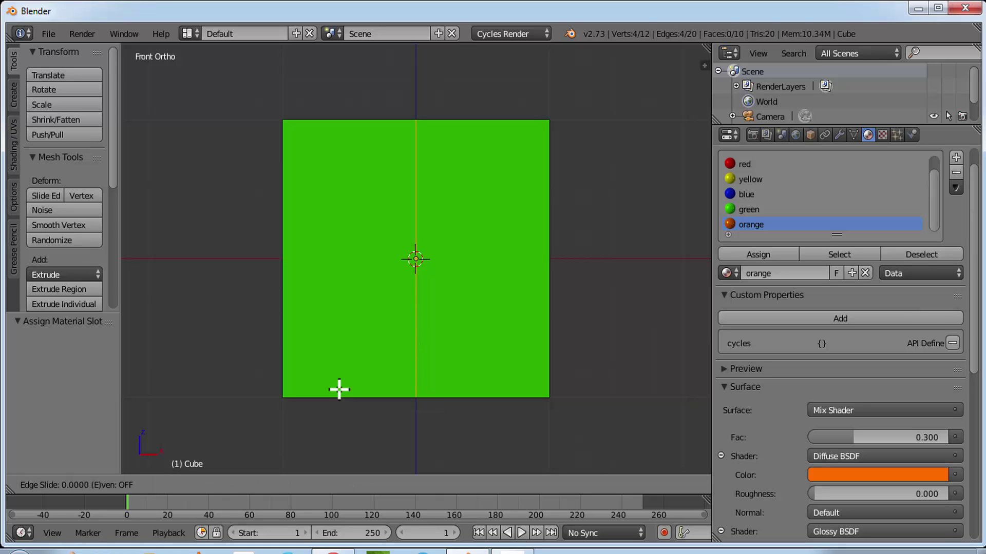
click(223, 369)
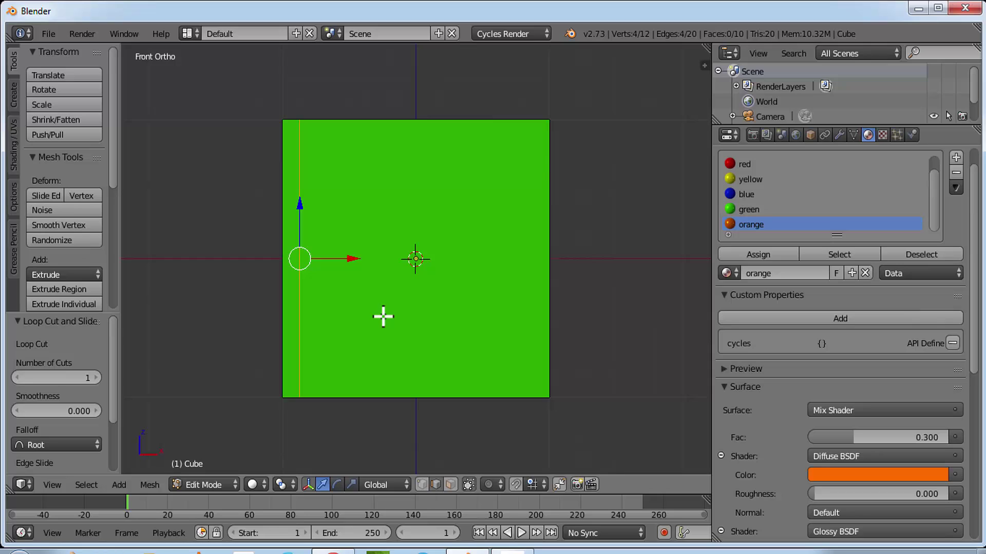
key(ctrl+r)
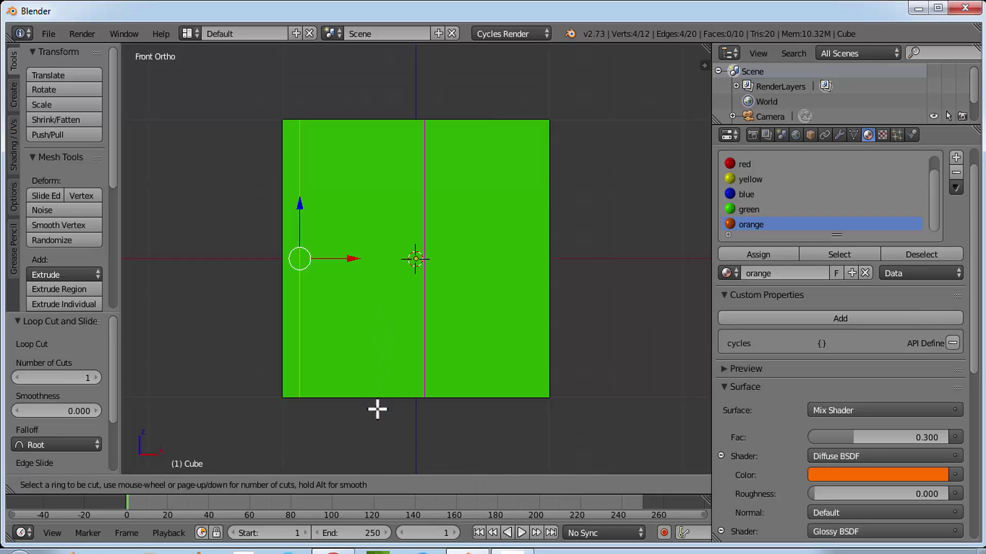
click(378, 409)
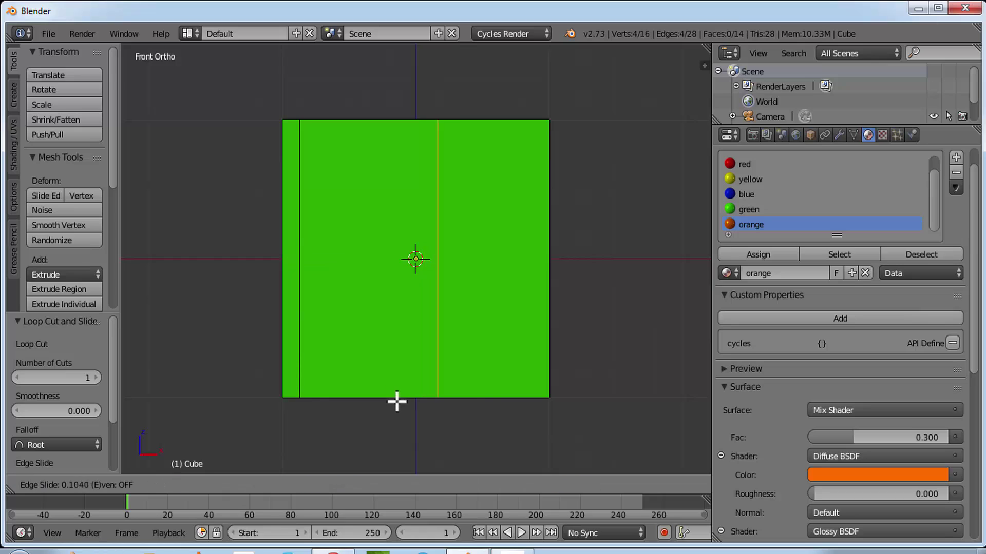
click(486, 400)
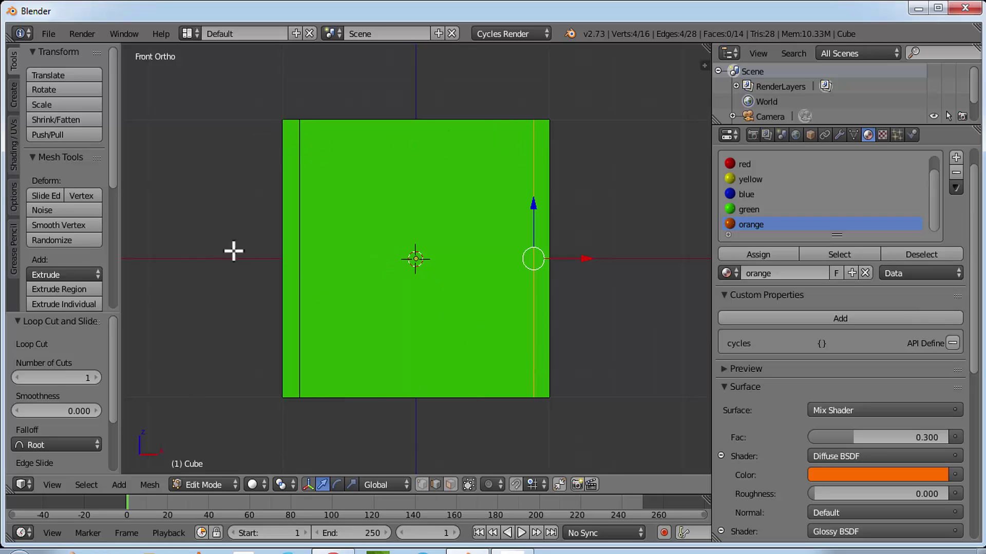
Add two horizontal loop cuts around the cube, one close to the upper edge and one close to the lower edge
key(ctrl+r)
click(273, 253)
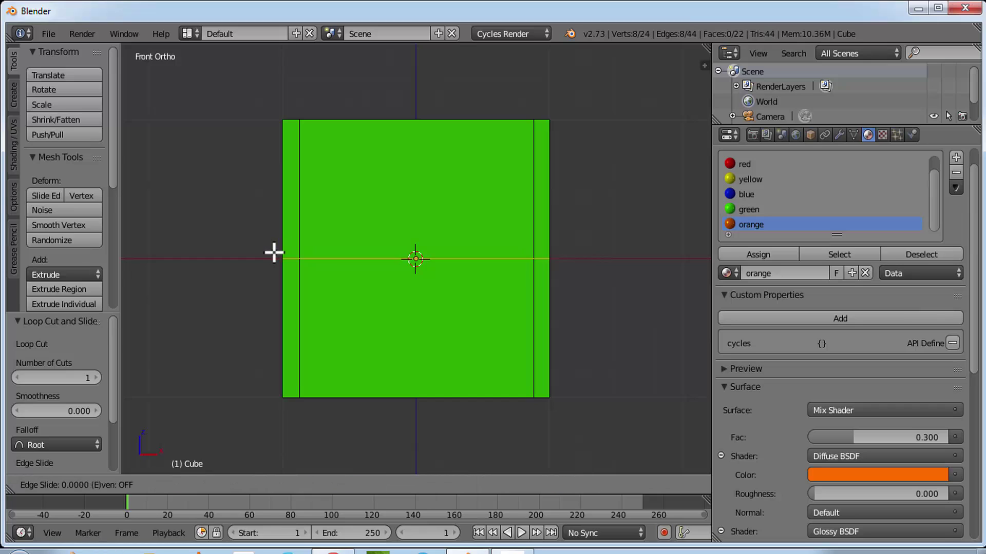
click(267, 132)
key(ctrl+r)
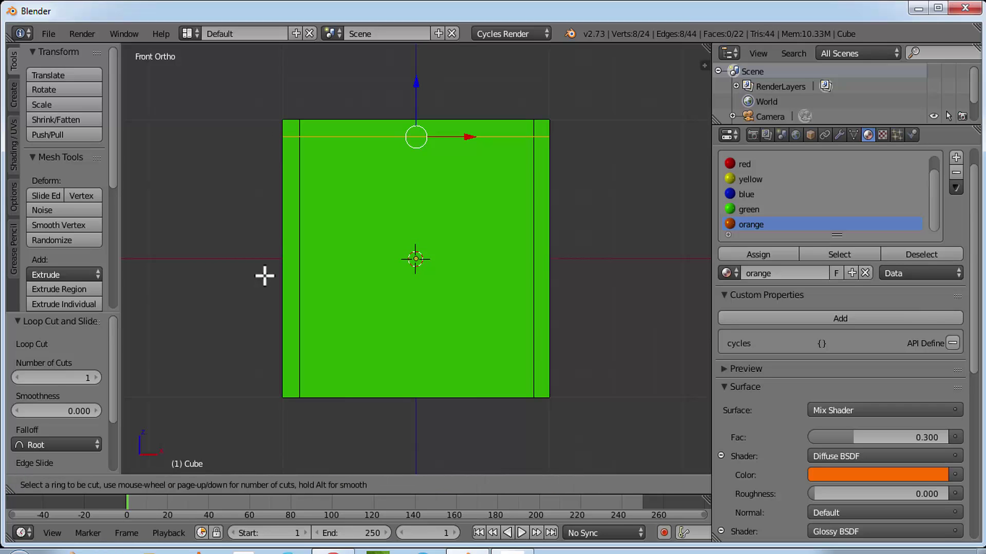
click(292, 252)
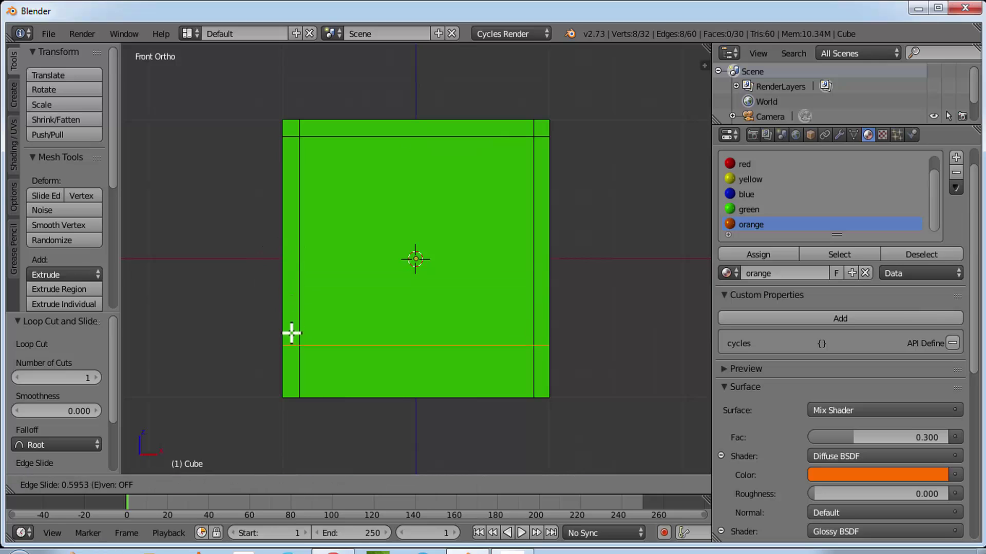
click(291, 361)
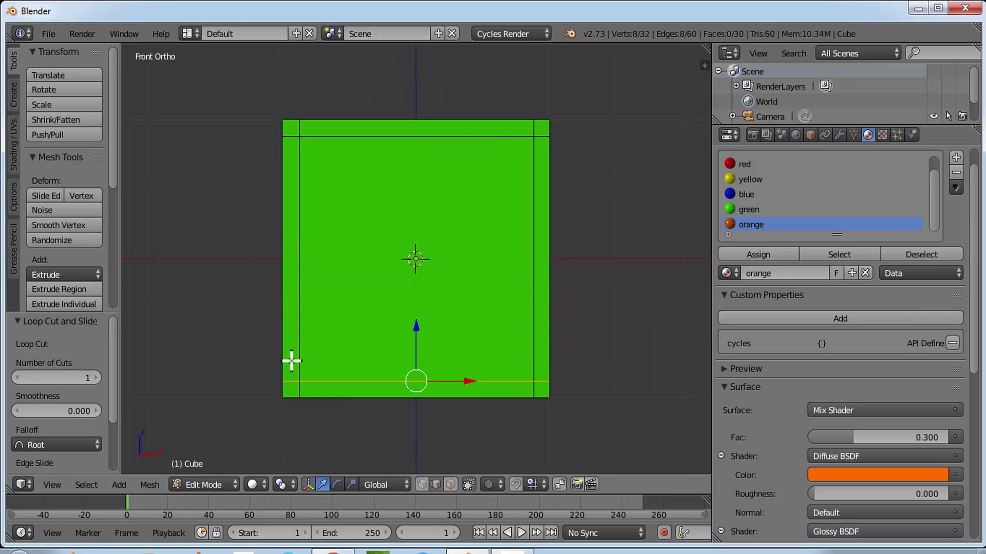
In top orthographic view, add two horizontal loop cuts around the cube, one close to the upper and one close to the lower edge of the blue face
middle_drag(504, 244, 430, 234)
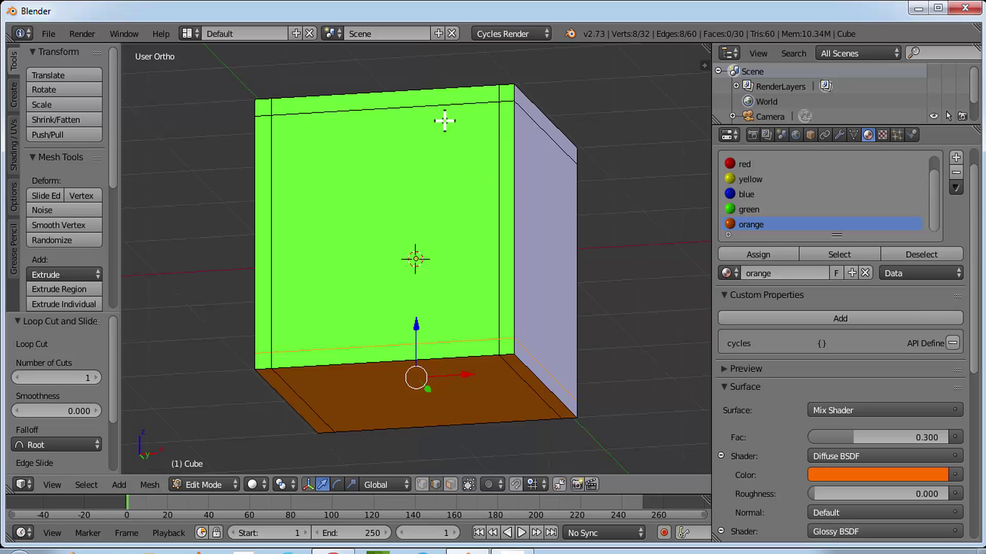
middle_drag(511, 126, 298, 124)
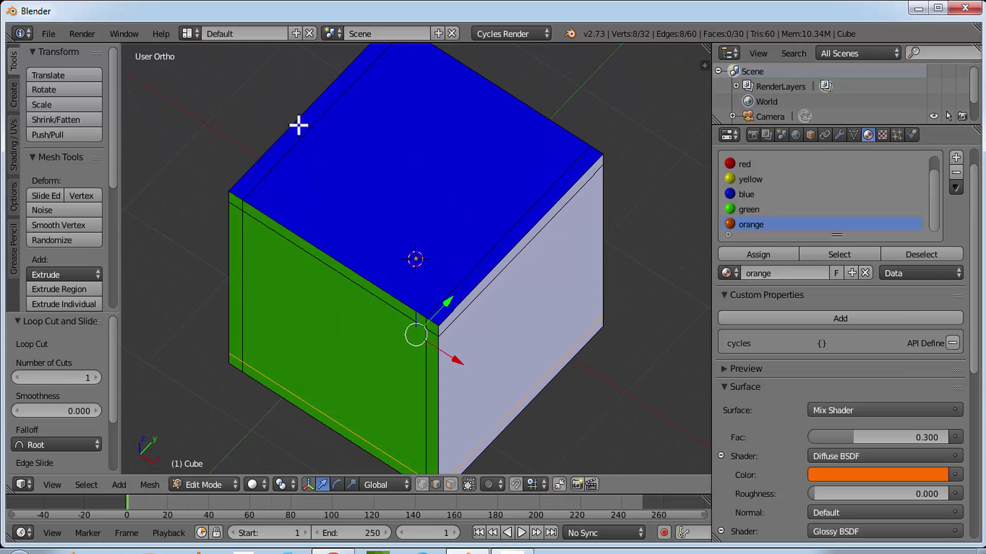
click(54, 479)
click(95, 415)
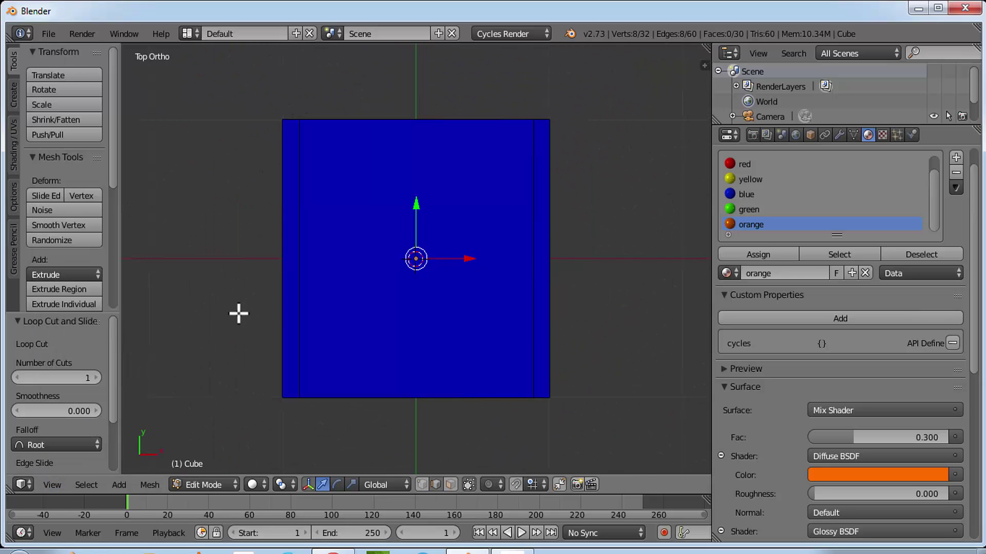
key(ctrl+r)
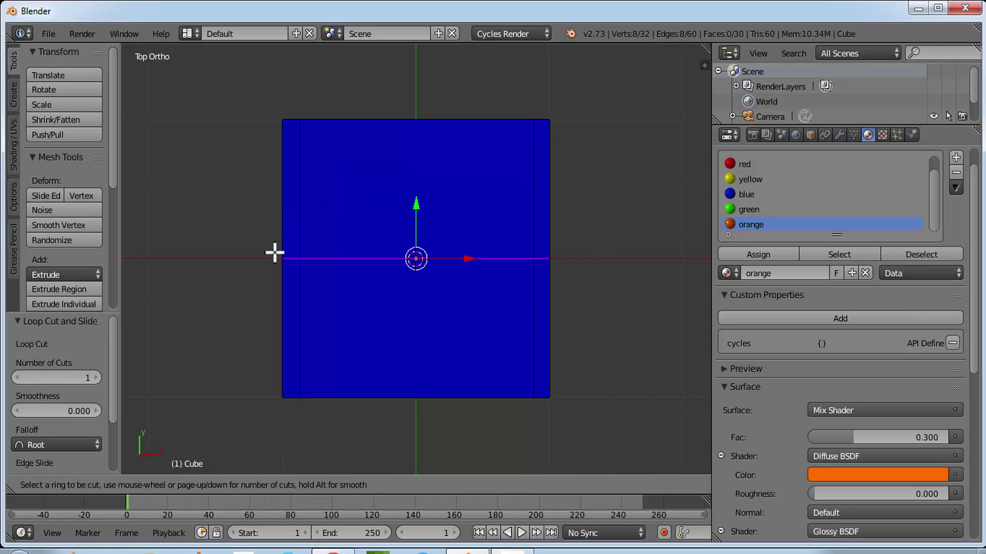
click(272, 256)
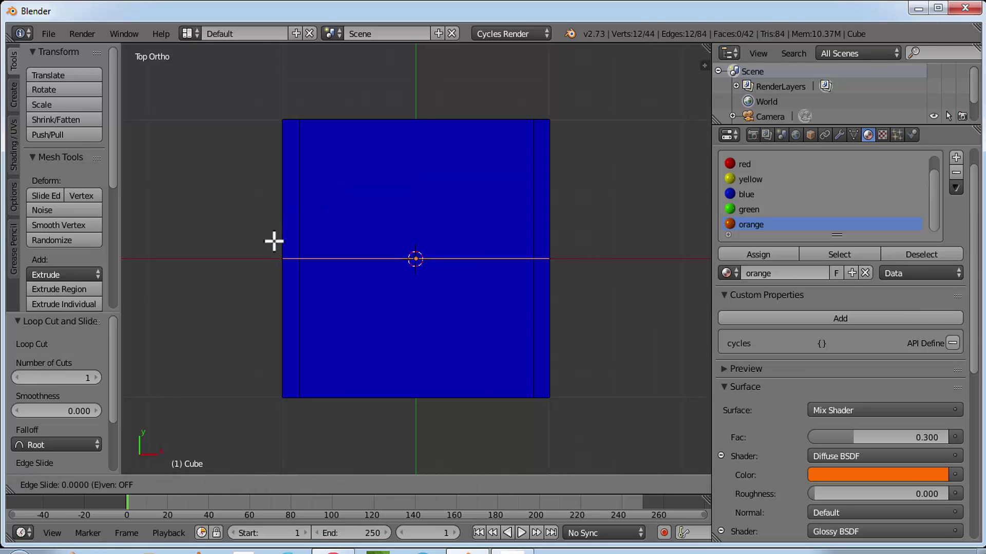
click(265, 133)
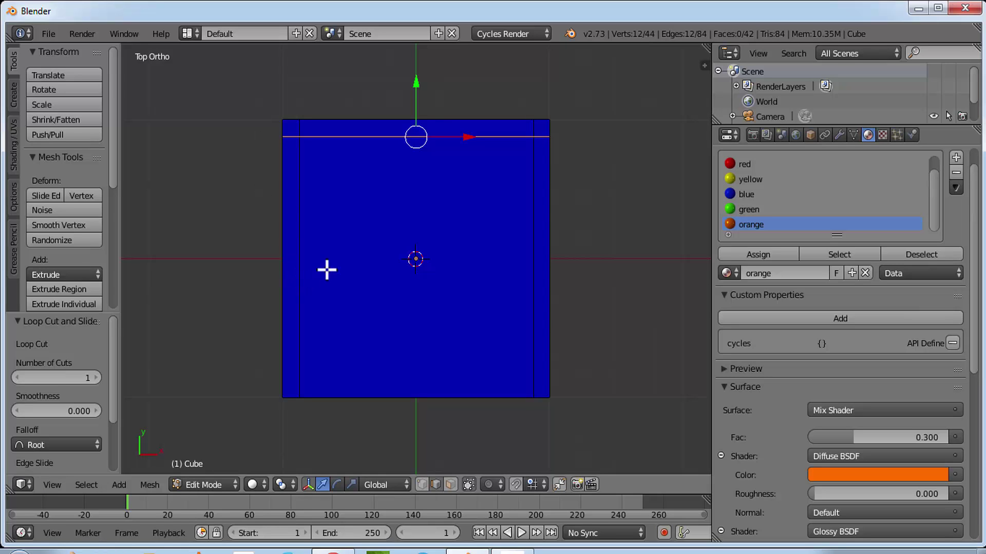
key(ctrl+r)
click(291, 282)
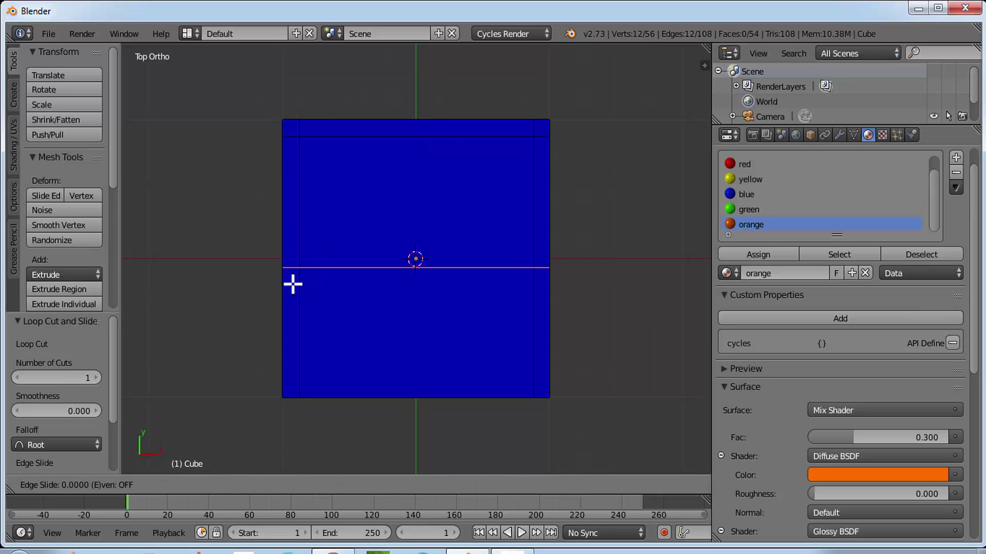
click(266, 399)
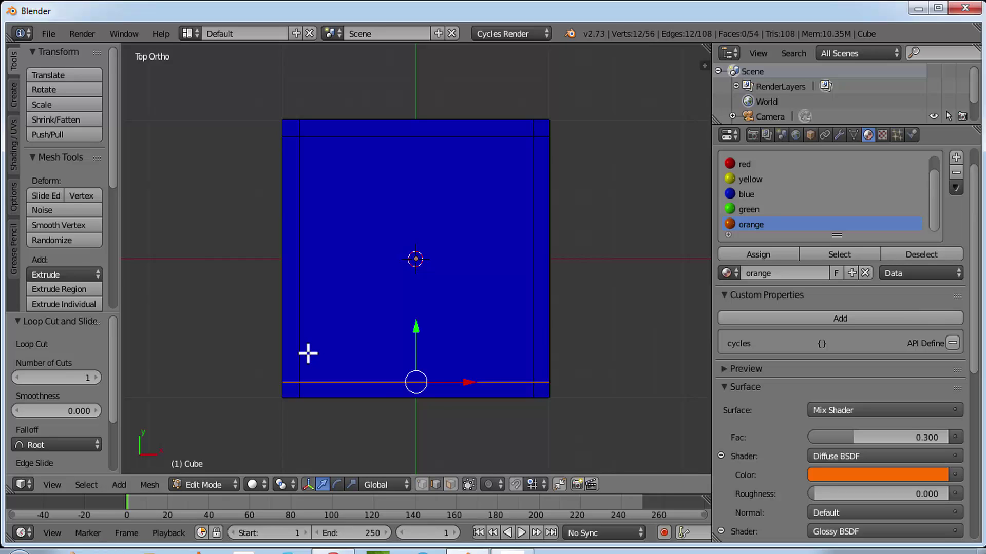
Return the cube to Object Mode and set its shading to smooth
middle_drag(569, 273, 403, 280)
scroll(411, 277, up, 1)
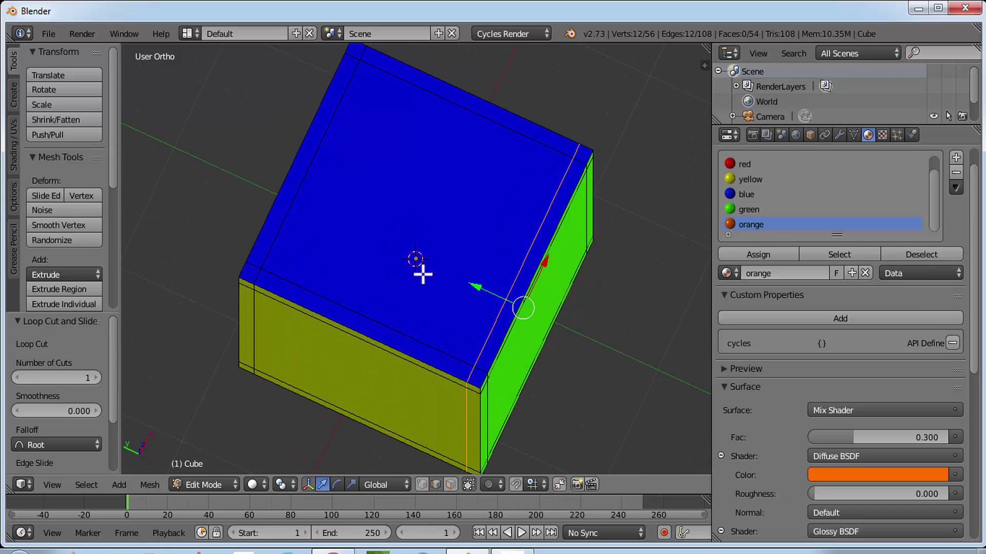
scroll(406, 280, down, 1)
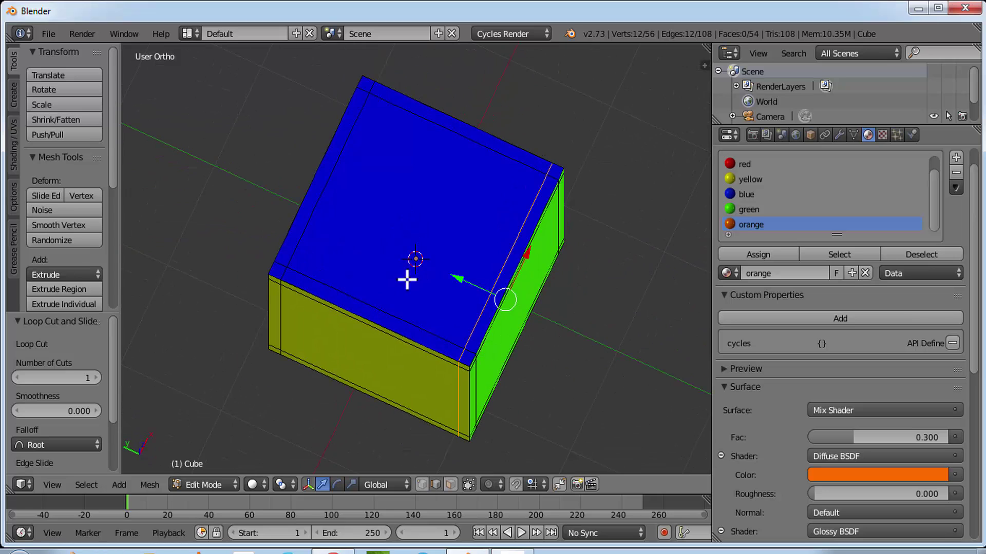
click(195, 482)
click(203, 470)
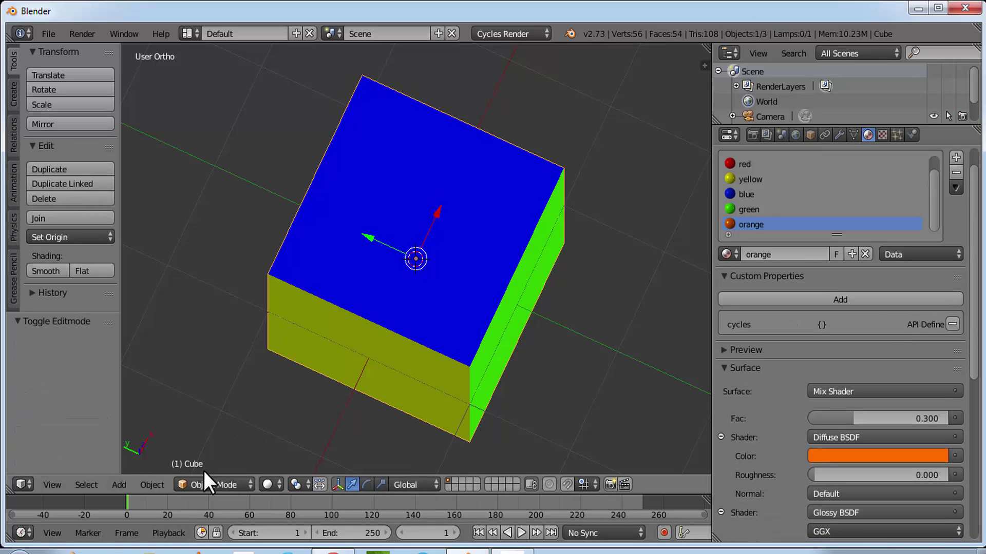
middle_drag(503, 272, 247, 270)
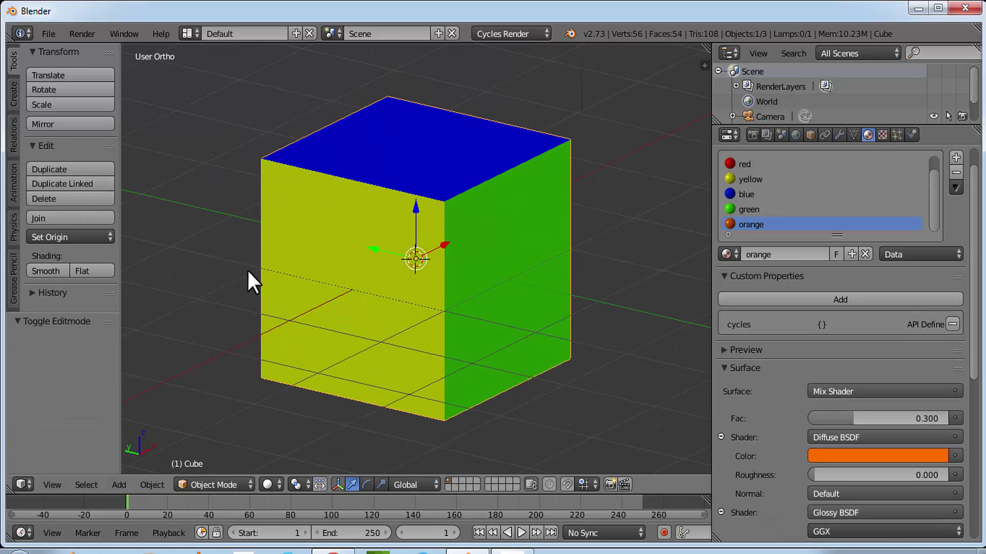
click(52, 269)
middle_drag(487, 174, 433, 220)
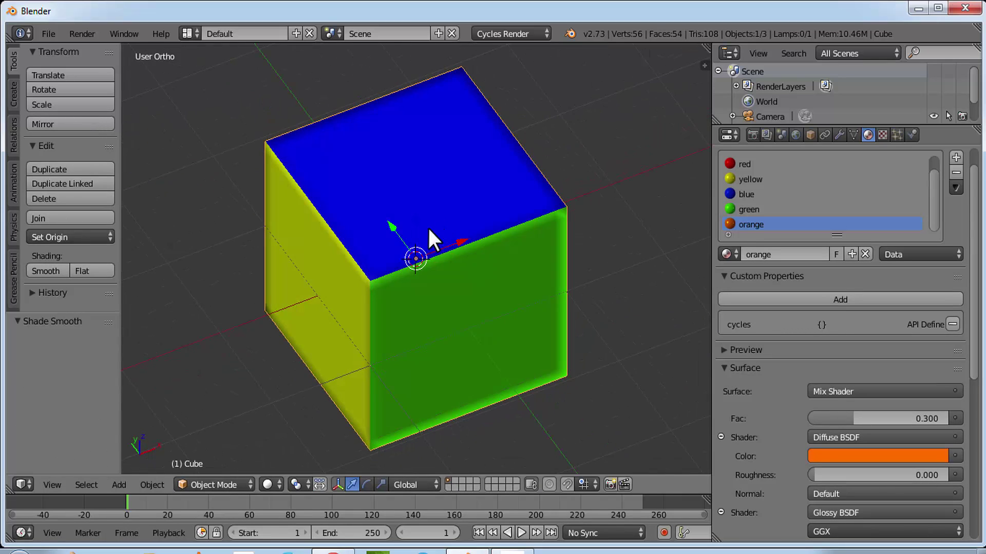
middle_drag(383, 294, 351, 189)
middle_drag(440, 176, 355, 235)
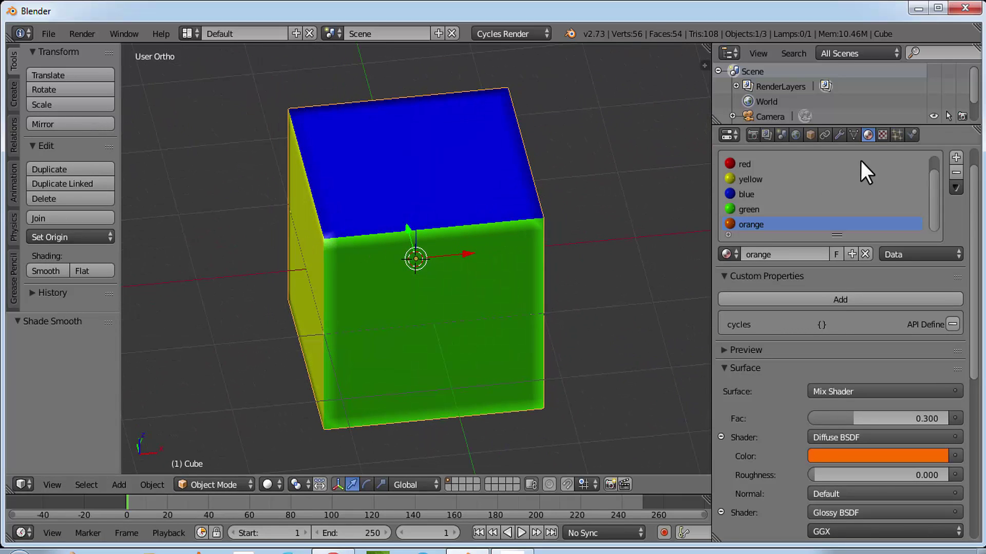
Add a Catmull-Clark Subdivision Surface modifier with 1 view subdivision to the cube and apply it
click(839, 134)
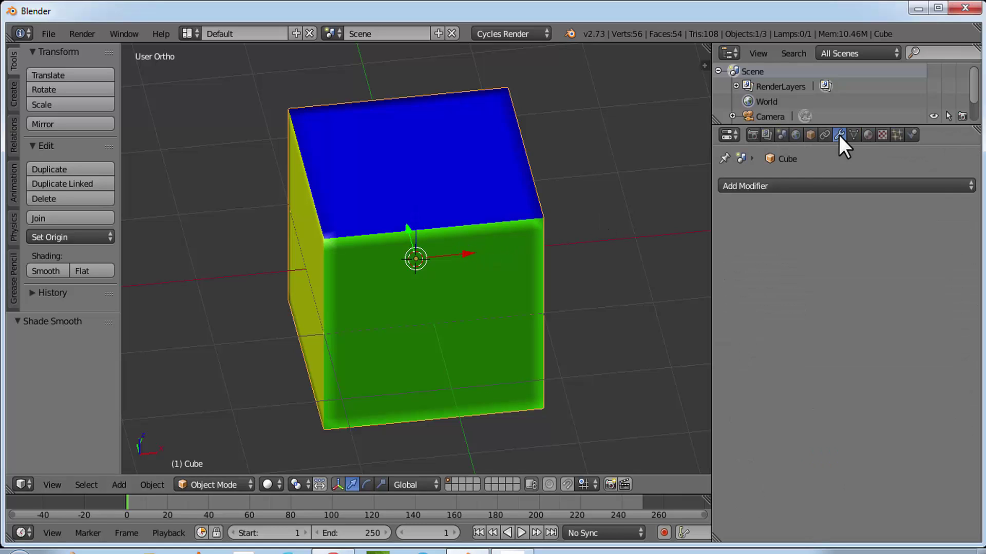
click(786, 185)
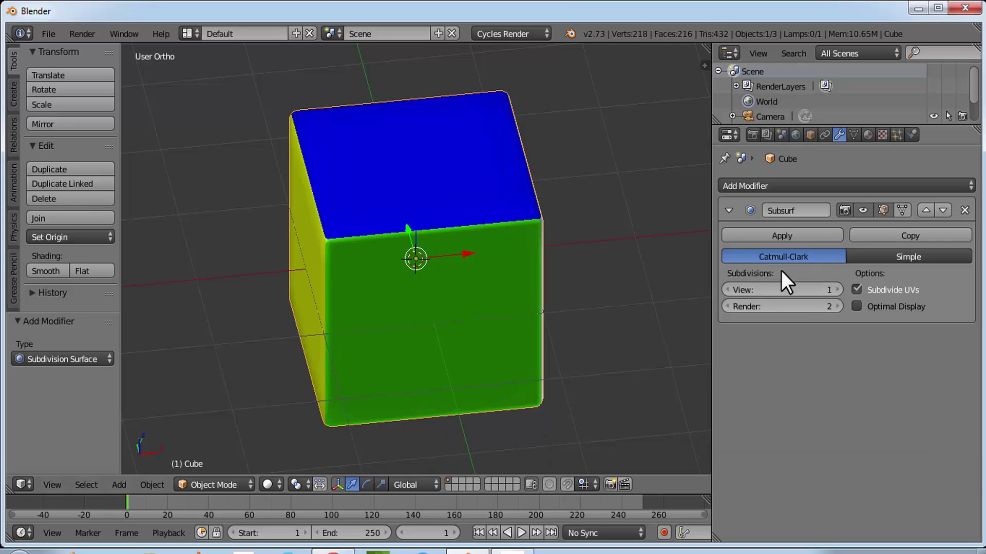
click(837, 290)
click(726, 289)
middle_drag(411, 261, 429, 248)
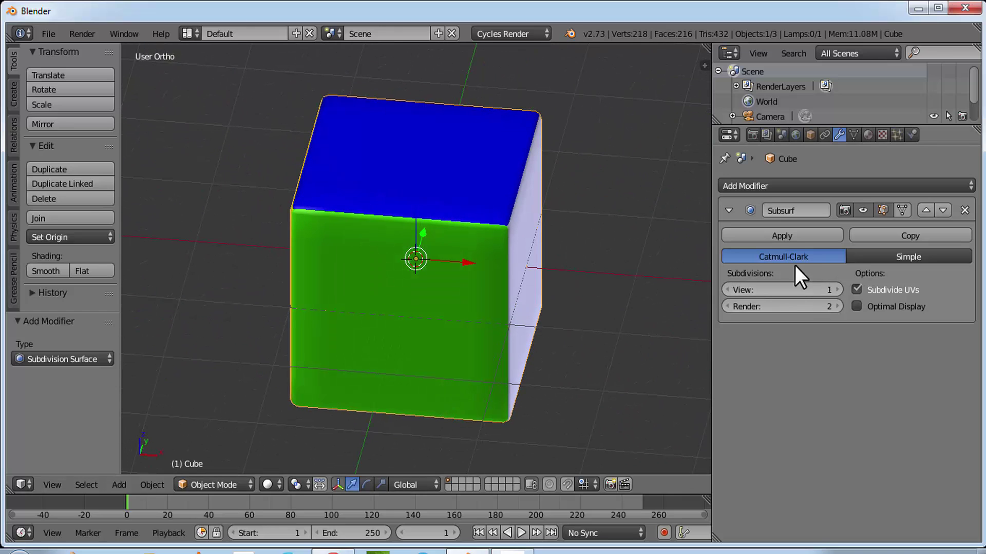
click(777, 238)
middle_drag(449, 266, 422, 187)
middle_drag(343, 217, 524, 247)
scroll(524, 245, down, 1)
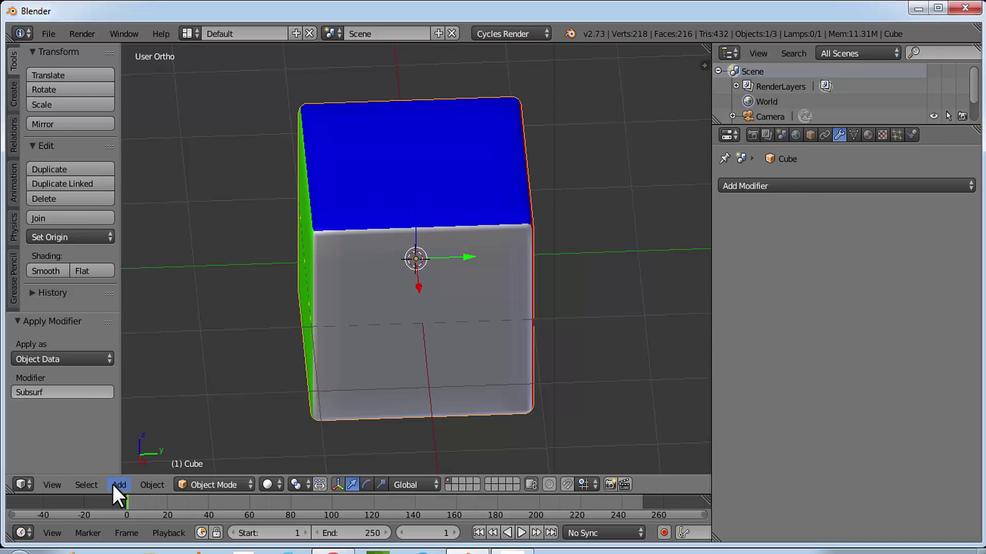
In front orthographic view, place a duplicate of the cube on each side, about 2.02 units away along X, forming a row of three
scroll(457, 234, down, 3)
click(41, 485)
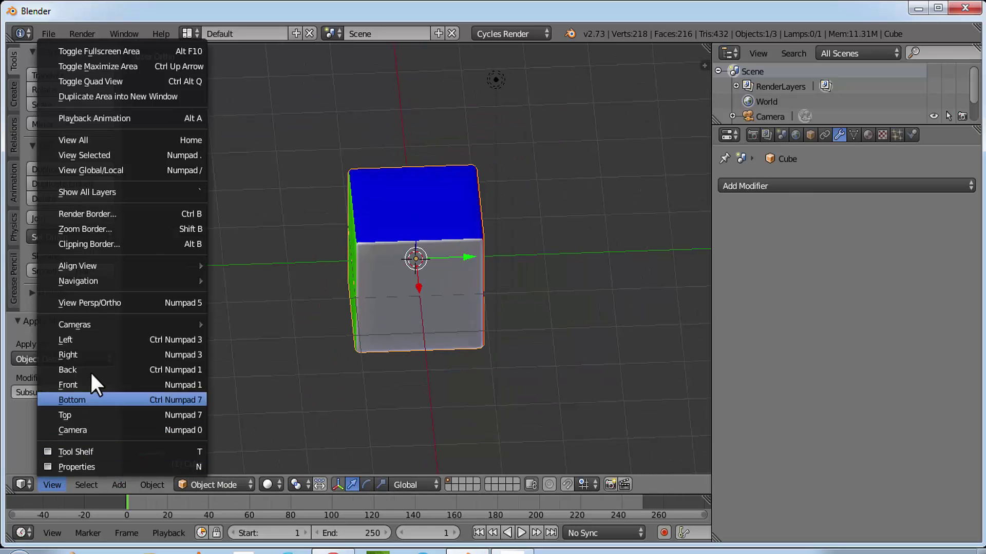
click(94, 385)
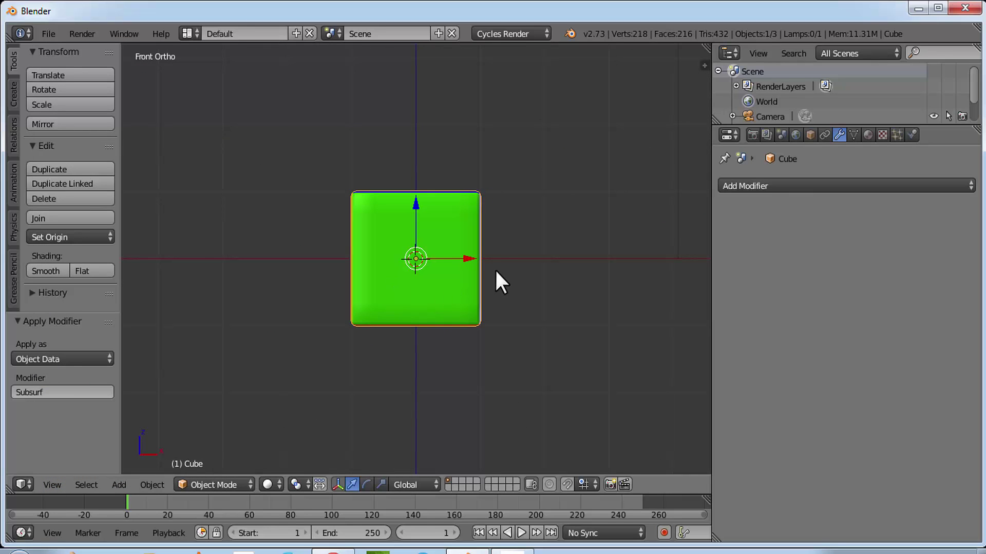
scroll(494, 269, up, 2)
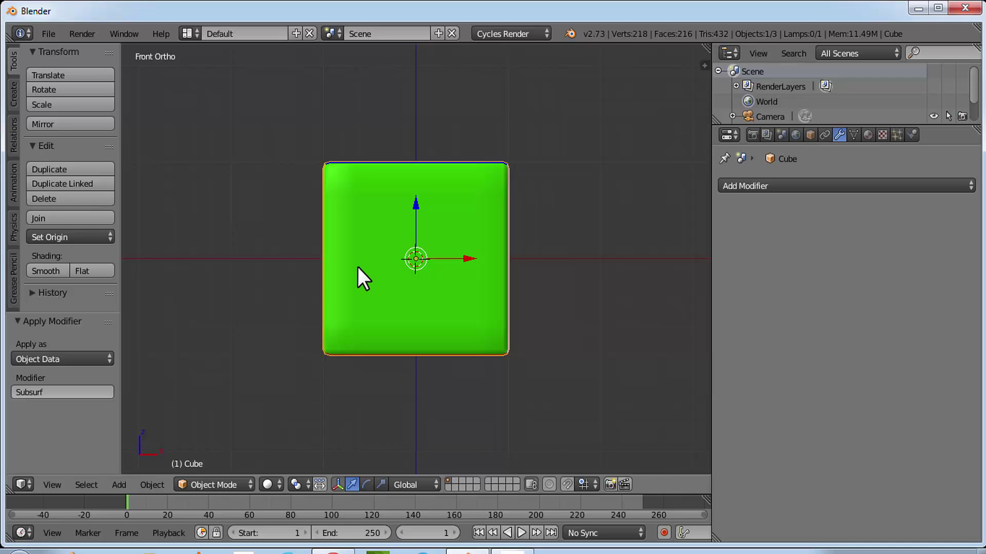
key(shift+d)
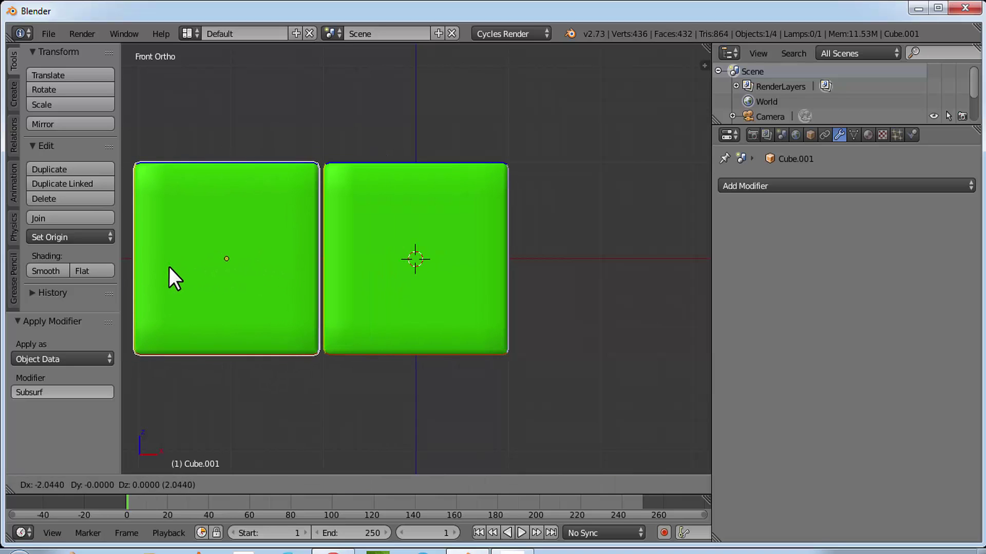
click(171, 268)
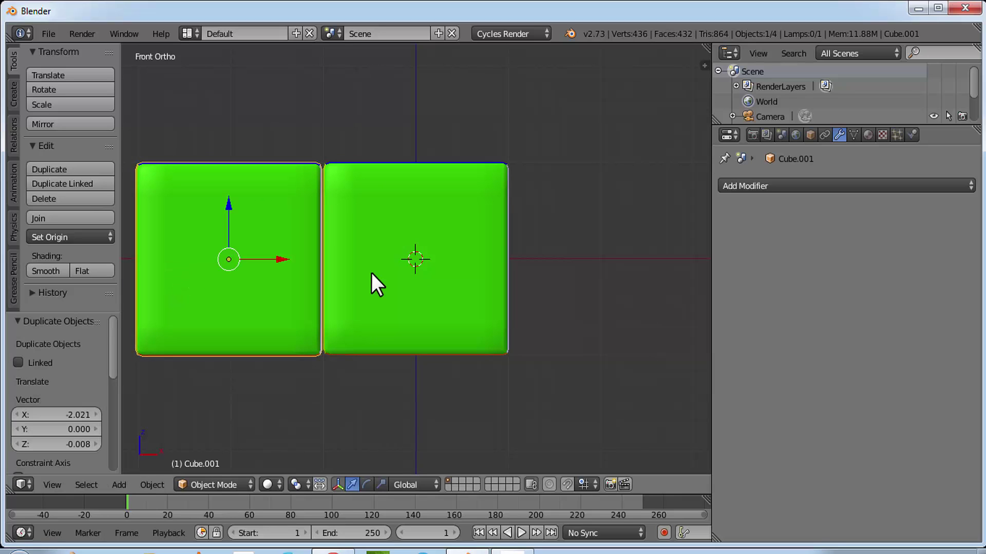
key(shift+d)
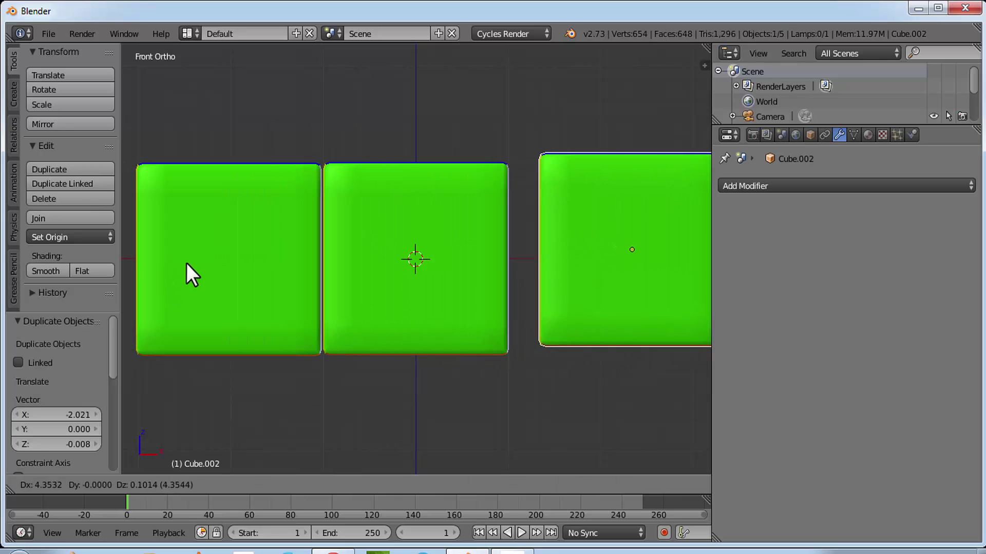
click(157, 273)
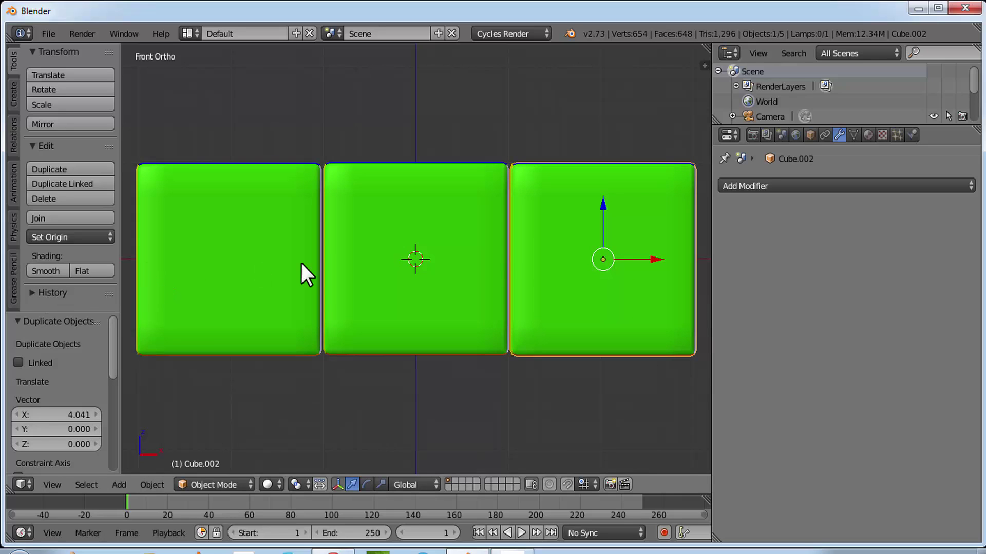
Nudge the left copy about 0.016 and the right copy about -0.022 along X to tighten both against the middle cube
scroll(301, 263, up, 2)
right_click(261, 239)
drag(193, 259, 196, 260)
right_click(618, 250)
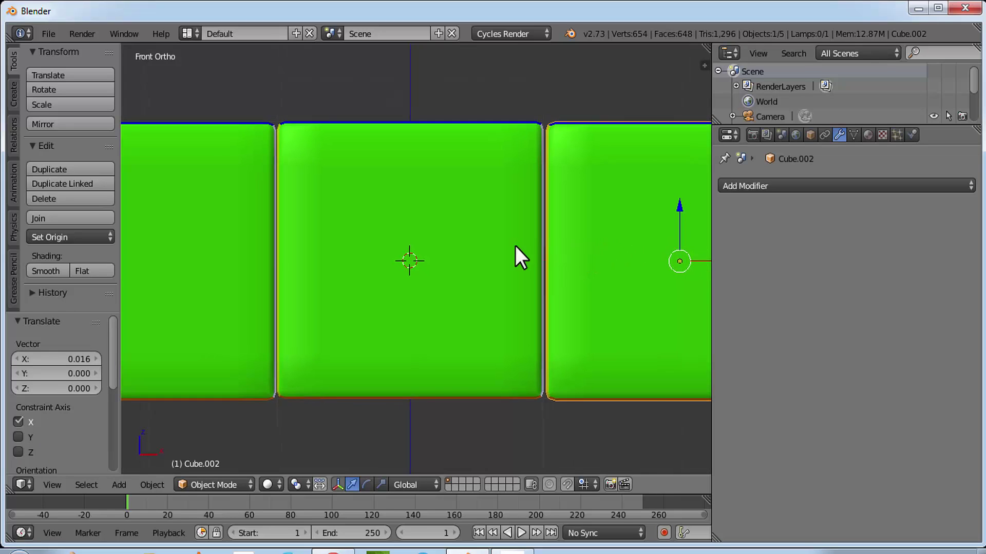
ctrl+scroll(633, 266, down, 3)
drag(617, 261, 614, 261)
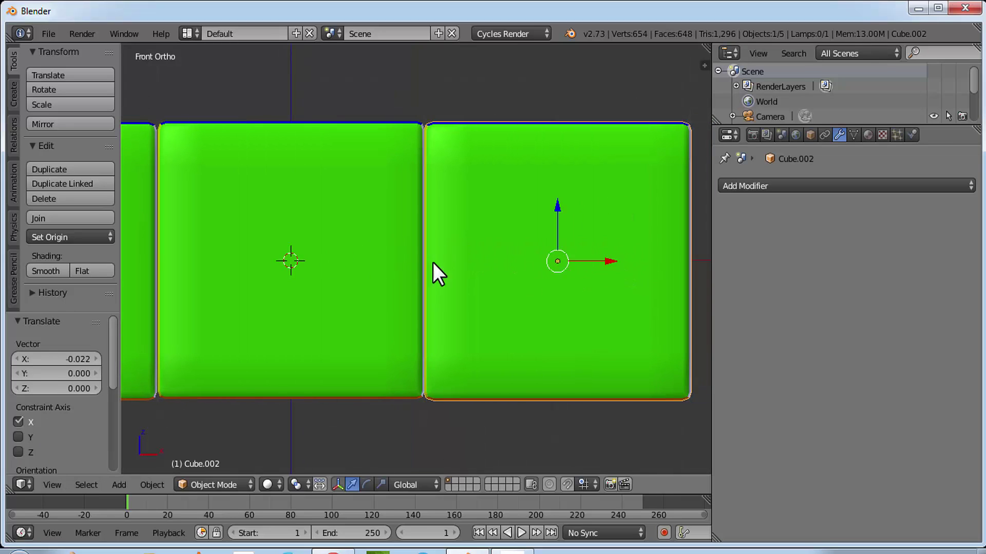
Select all three cubes and, in front orthographic view, duplicate the row about 1.989 units up along Z
click(45, 483)
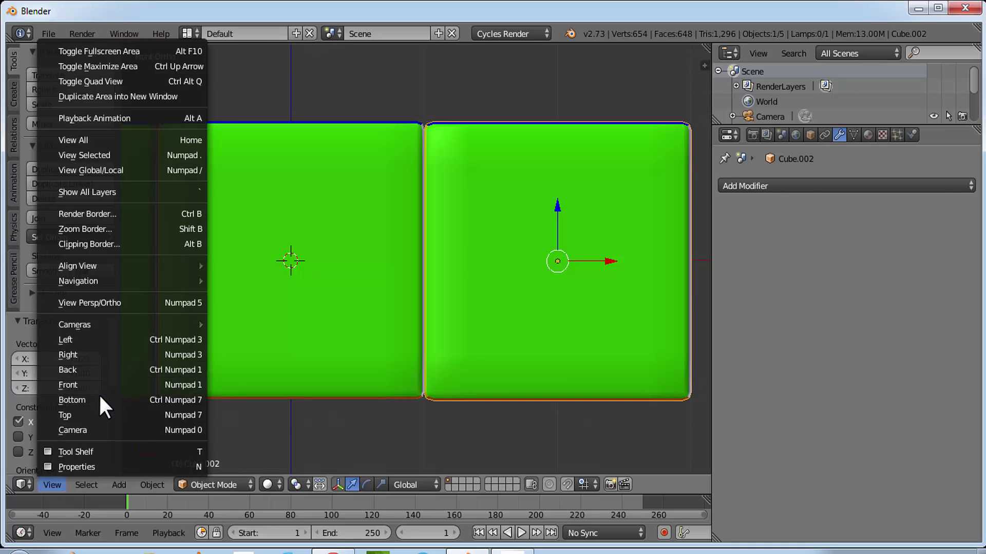
click(109, 411)
scroll(384, 344, down, 1)
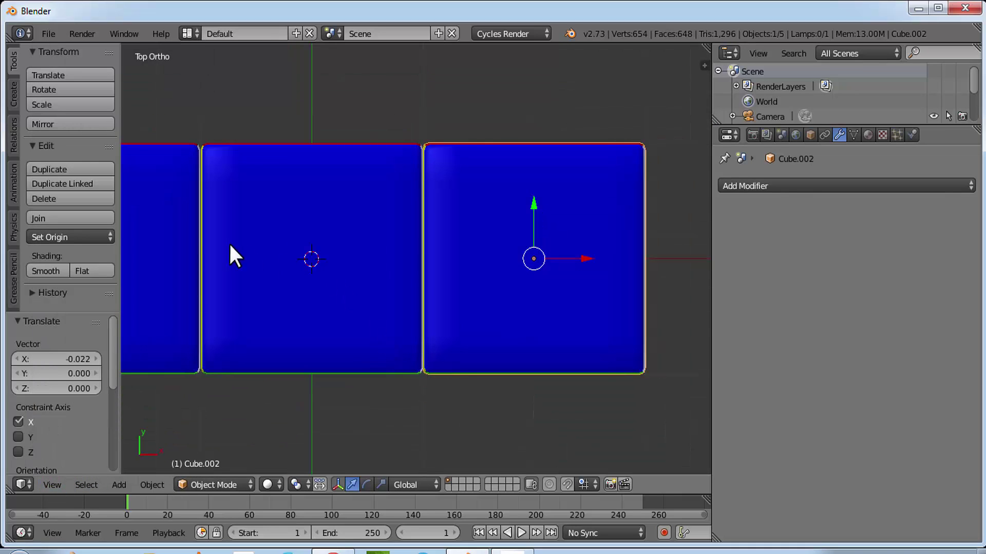
scroll(349, 264, down, 1)
middle_drag(441, 281, 519, 145)
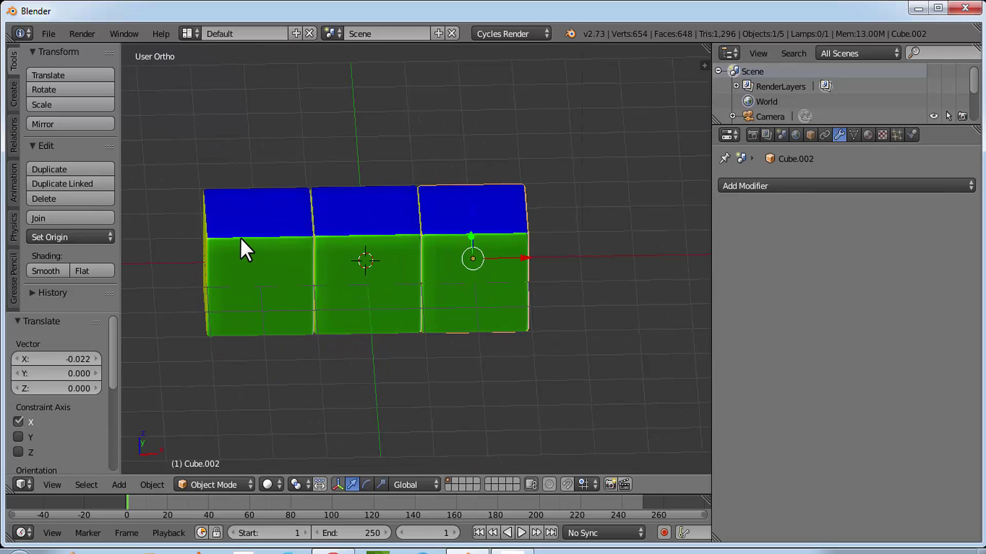
right_click(252, 261)
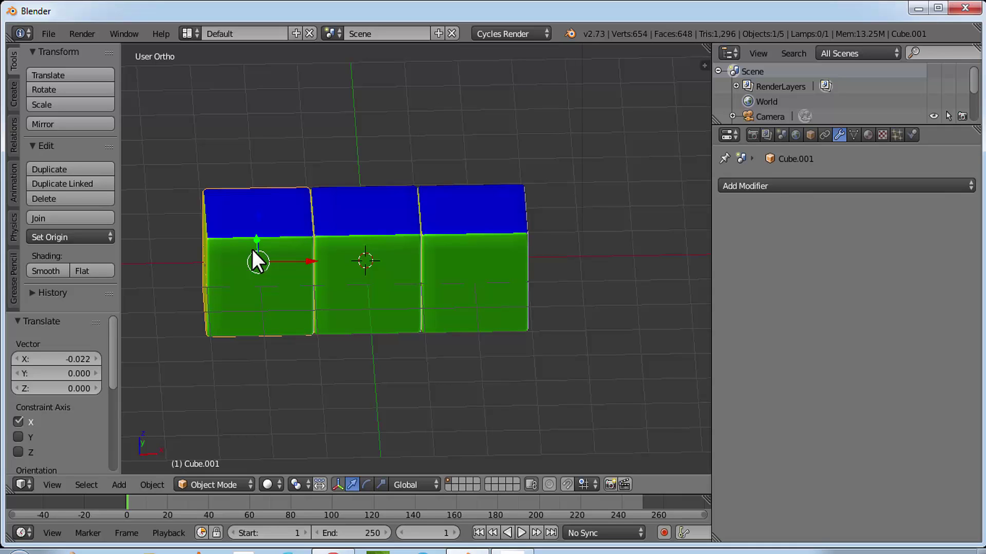
shift+right_click(363, 242)
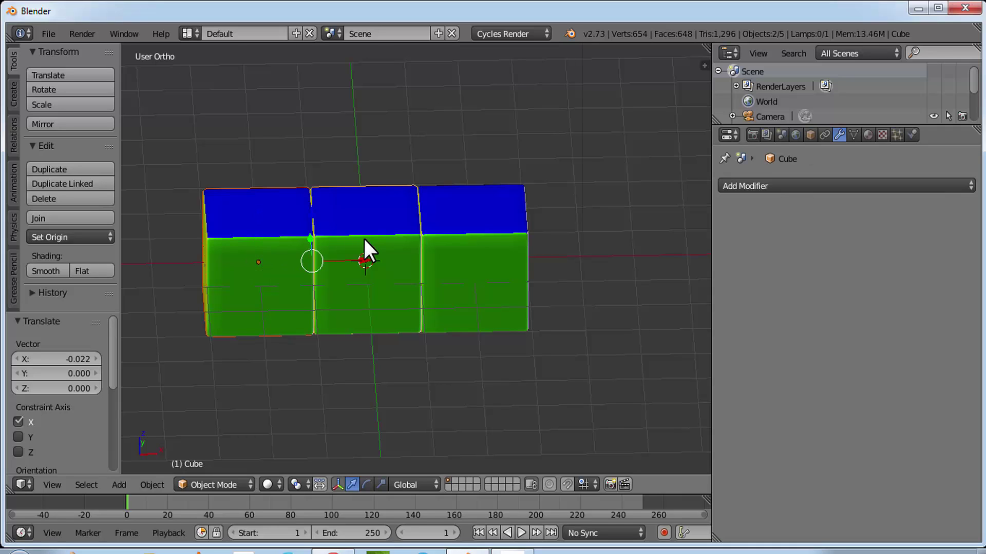
shift+right_click(487, 240)
middle_drag(543, 229, 513, 206)
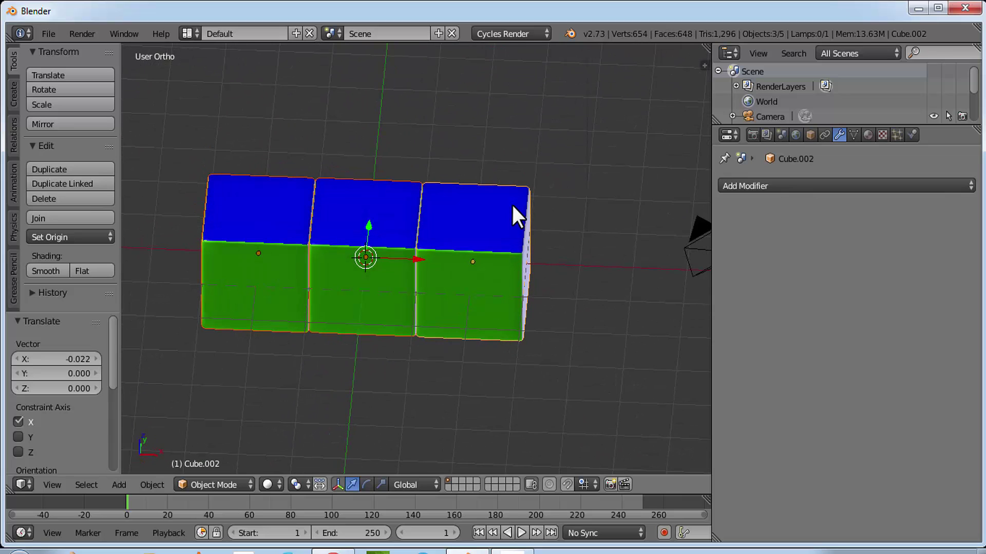
click(60, 480)
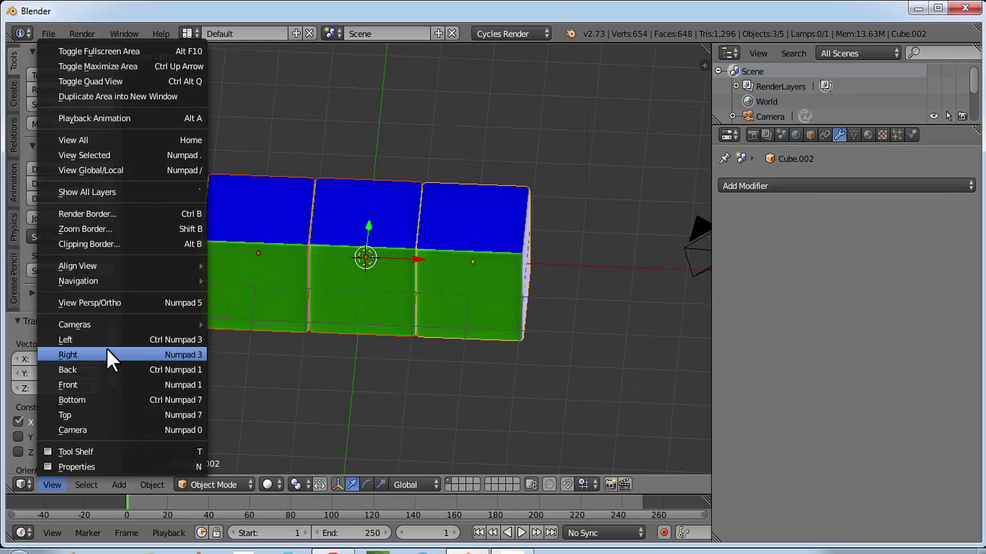
click(113, 386)
scroll(504, 263, up, 3)
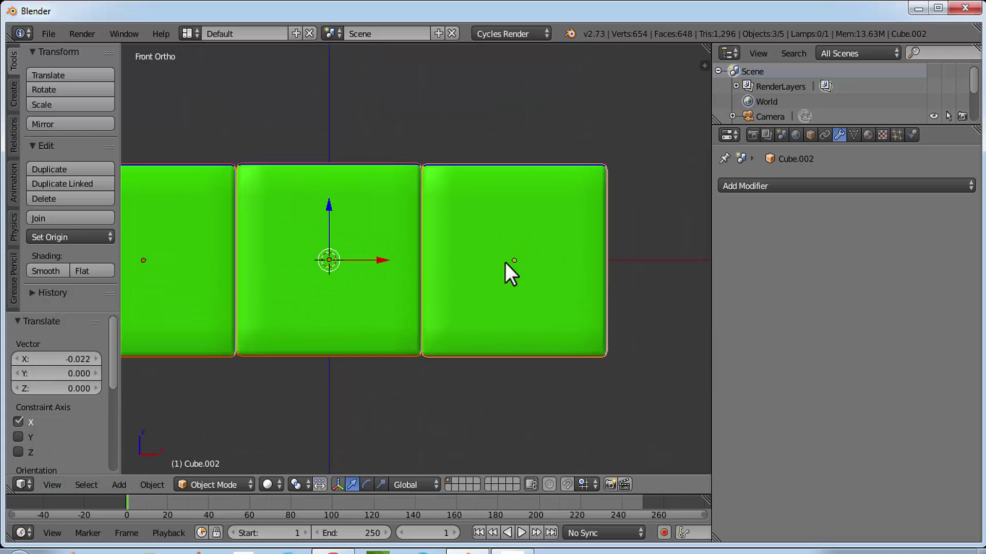
shift+middle_drag(392, 255, 457, 304)
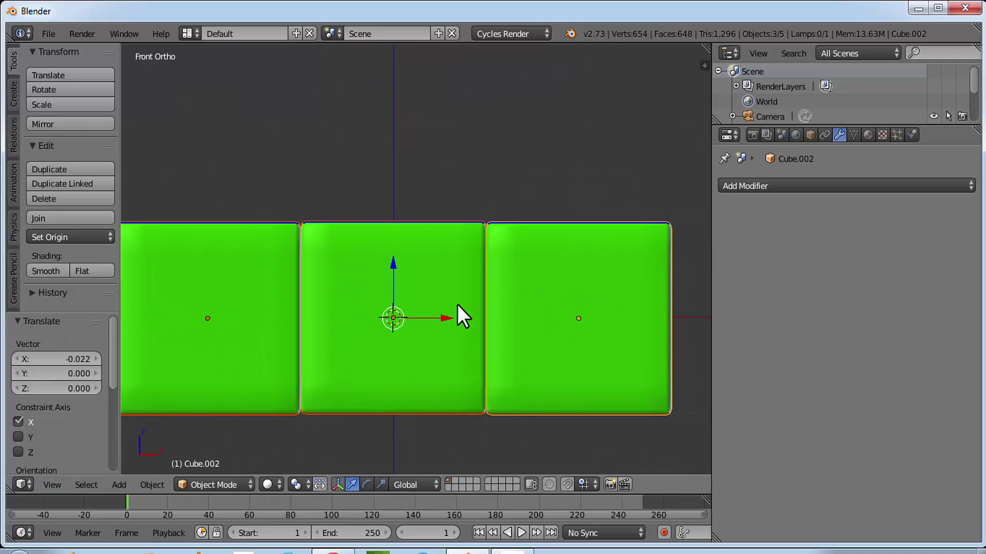
key(shift+d)
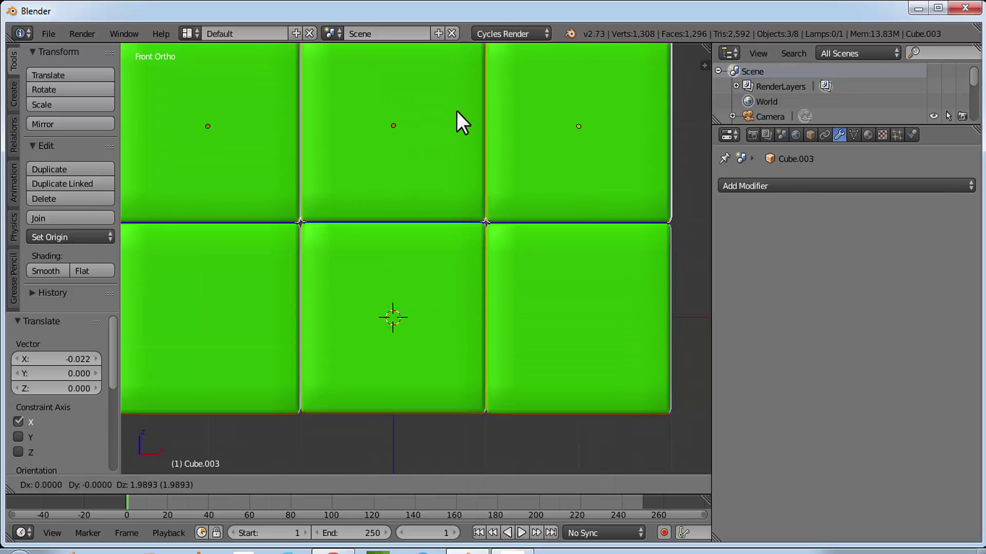
click(457, 112)
Duplicate the second row about 1.989 units up along Z to form a third row on top
shift+middle_drag(463, 126, 468, 293)
key(shift+d)
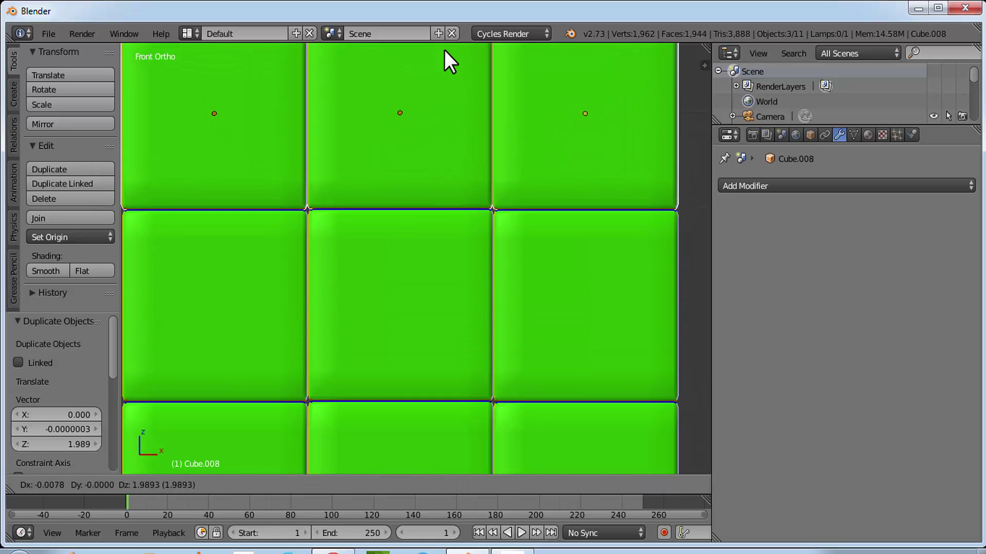
click(444, 51)
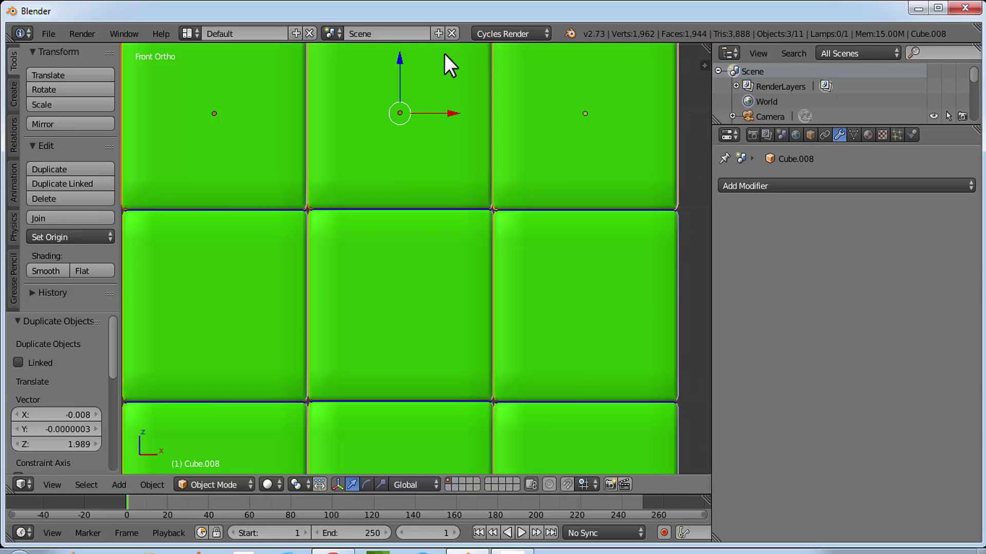
Nudge the third row about -0.008 along Z and 0.008 along X to align it with the rows below
key(g)
key(z)
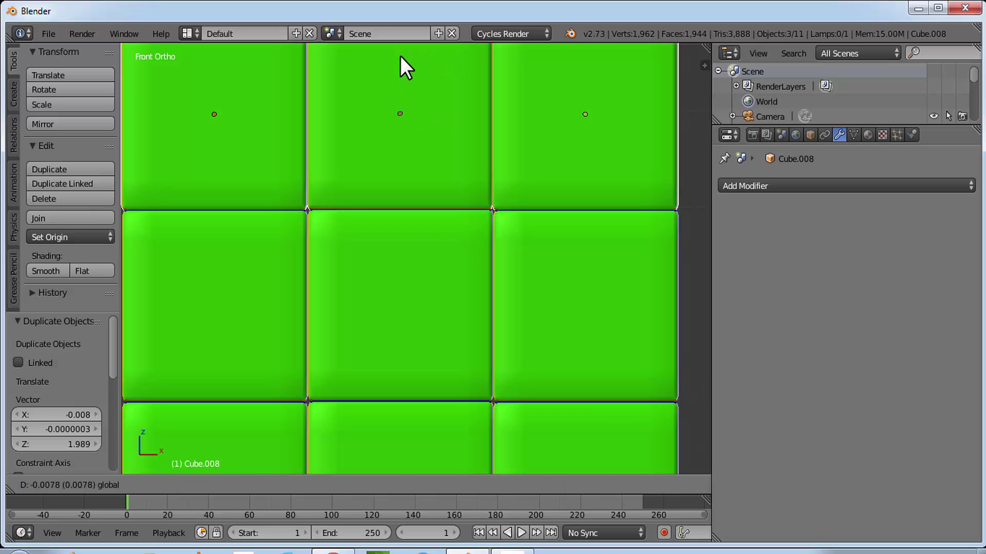
click(408, 60)
key(g)
key(x)
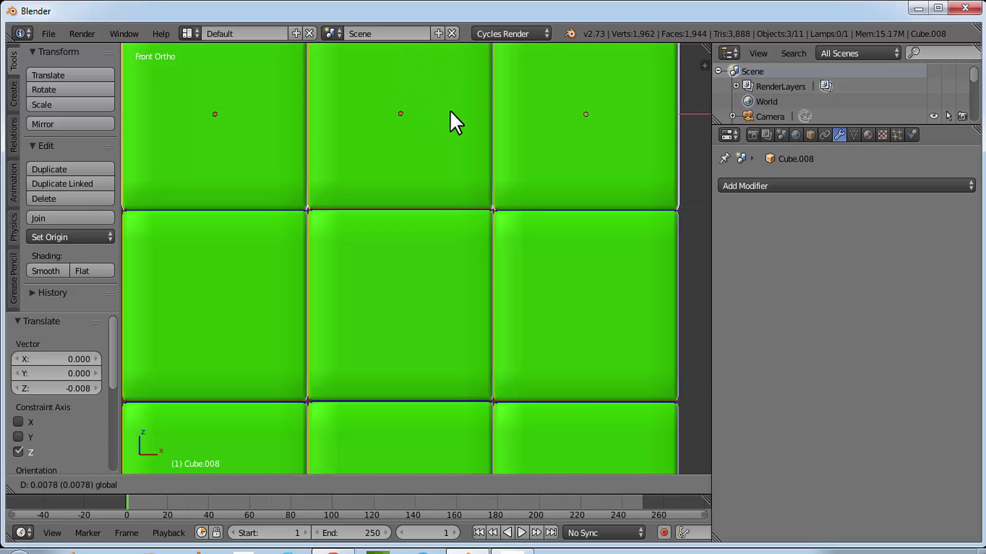
click(451, 111)
Select all nine cubes of the wall and, in top orthographic view, duplicate the layer about 1.985 units along Y
scroll(481, 154, down, 3)
mouse_move(480, 154)
middle_down()
mouse_move(503, 164)
mouse_move(429, 241)
mouse_move(276, 170)
mouse_move(294, 190)
mouse_move(349, 211)
mouse_move(467, 160)
middle_up()
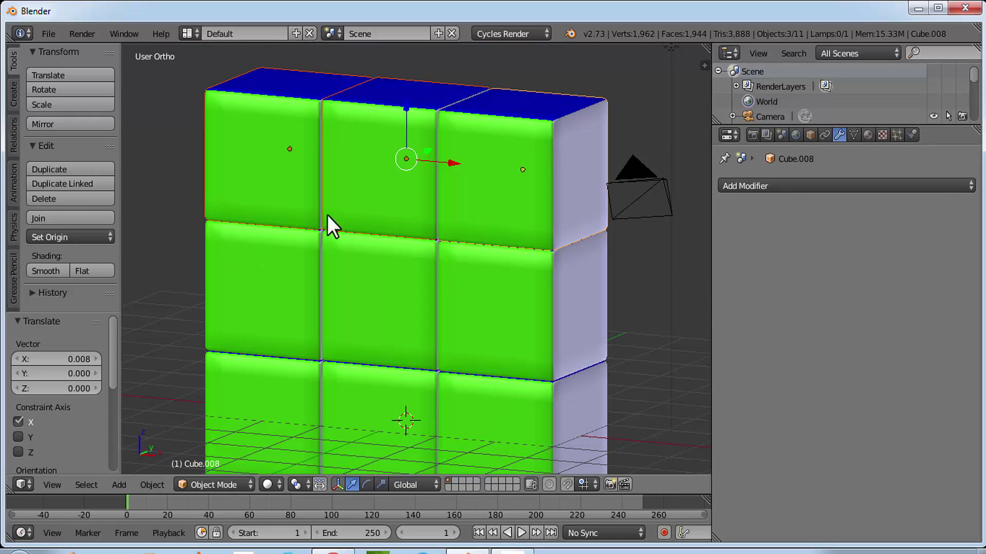
middle_drag(455, 227, 479, 218)
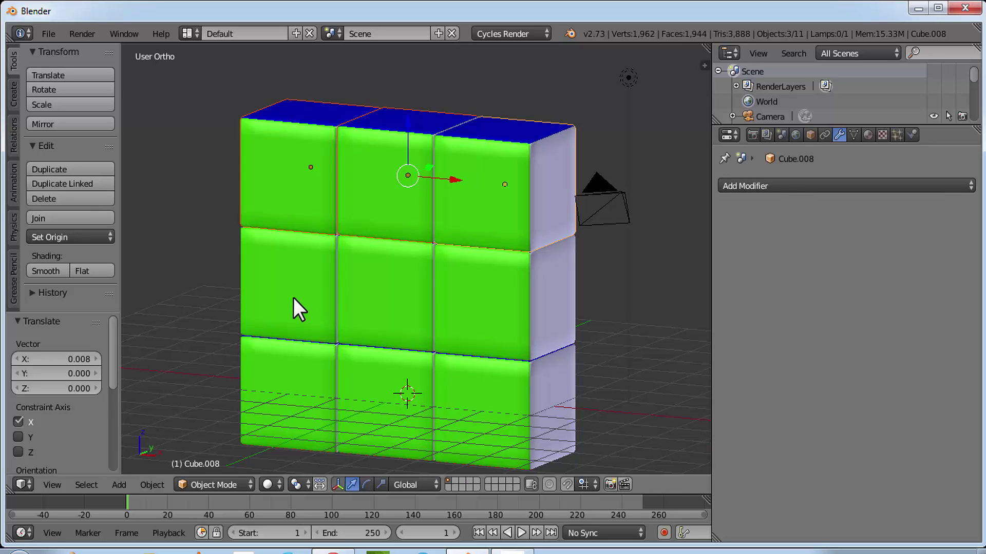
key(a)
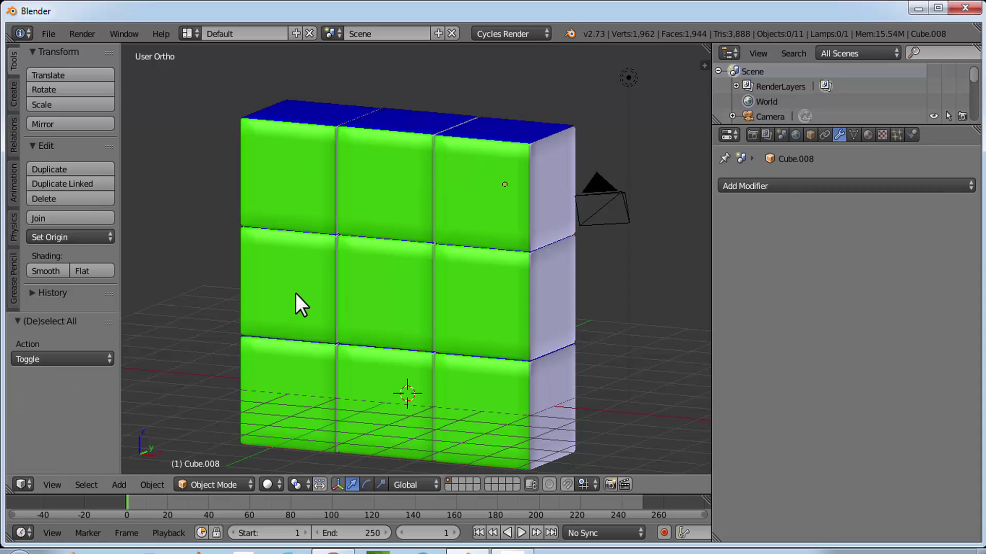
right_click(297, 180)
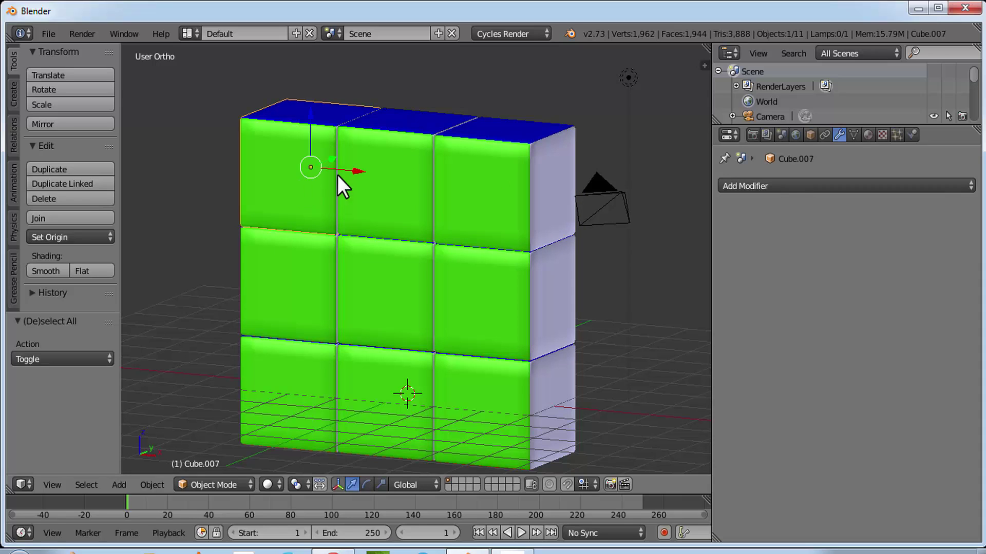
shift+right_click(384, 175)
shift+right_click(481, 167)
shift+right_click(485, 280)
shift+right_click(396, 285)
shift+right_click(304, 283)
shift+right_click(288, 395)
shift+right_click(373, 389)
shift+right_click(498, 392)
middle_drag(497, 392, 359, 324)
click(51, 485)
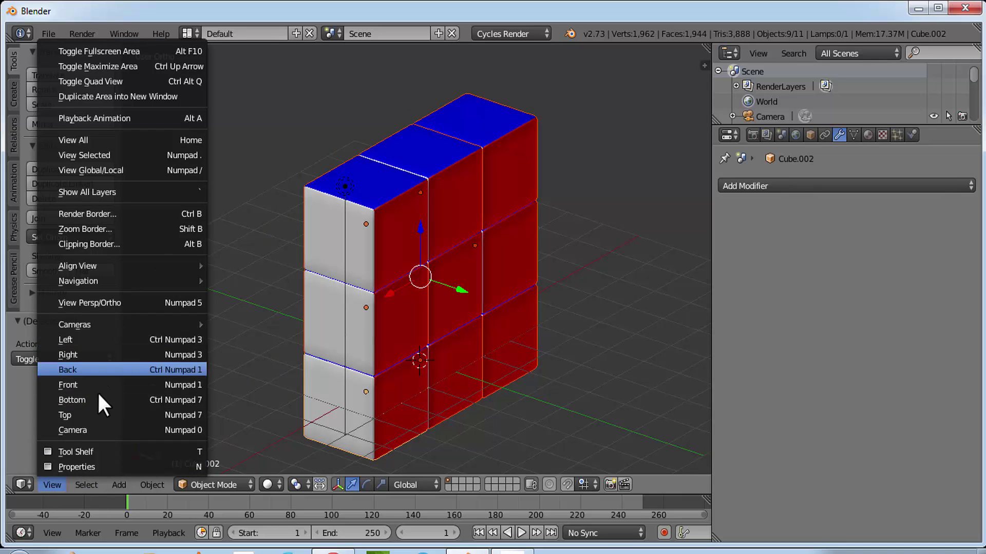
click(46, 415)
scroll(451, 273, up, 3)
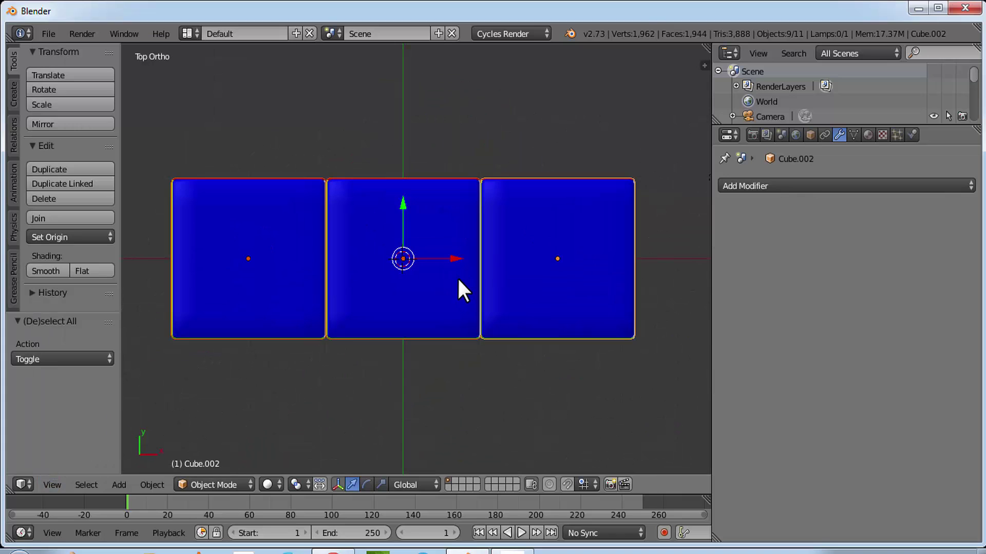
key(shift+d)
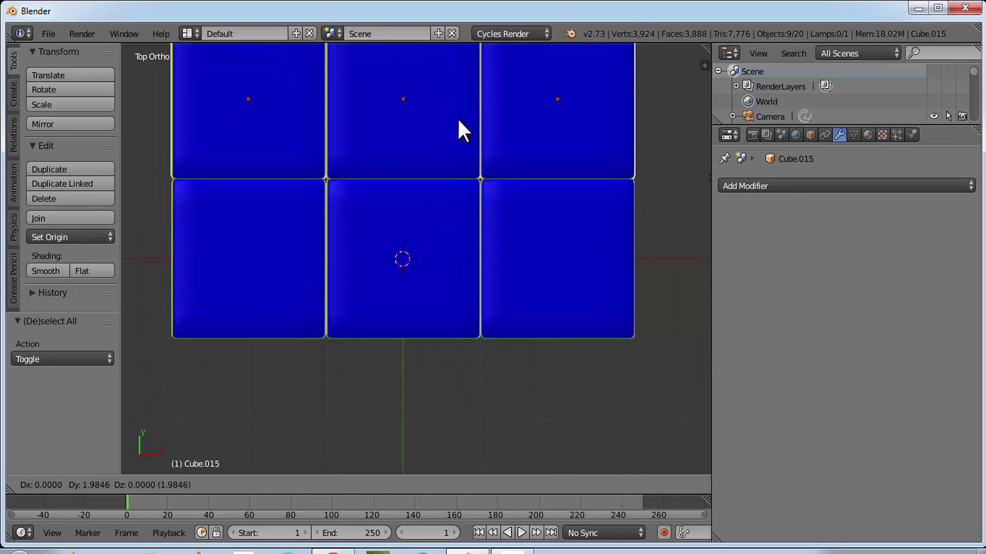
click(457, 117)
Duplicate the second layer about 2.003 units along Y and nudge the new third layer about -0.005 along Y
shift+middle_drag(444, 159, 445, 414)
key(shift+d)
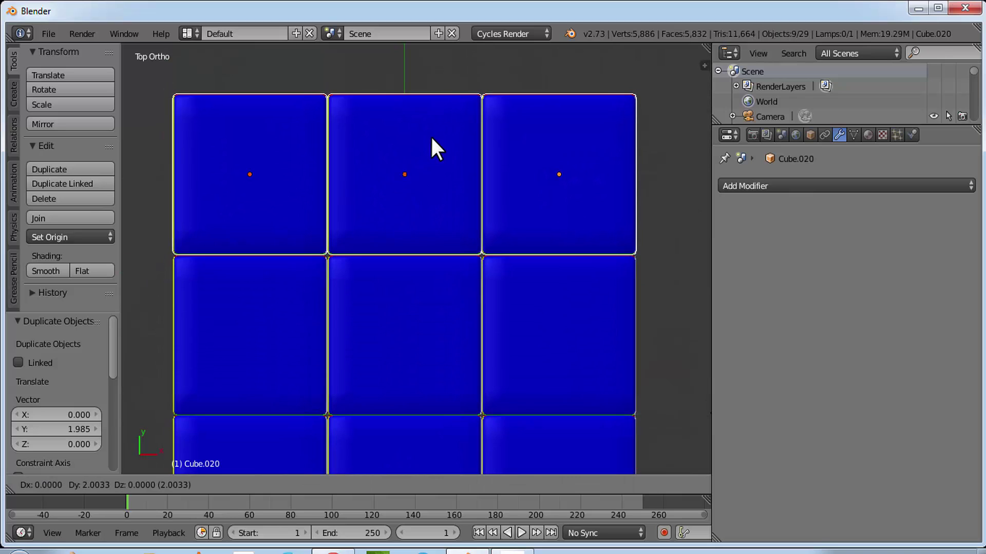
click(430, 135)
scroll(524, 216, up, 3)
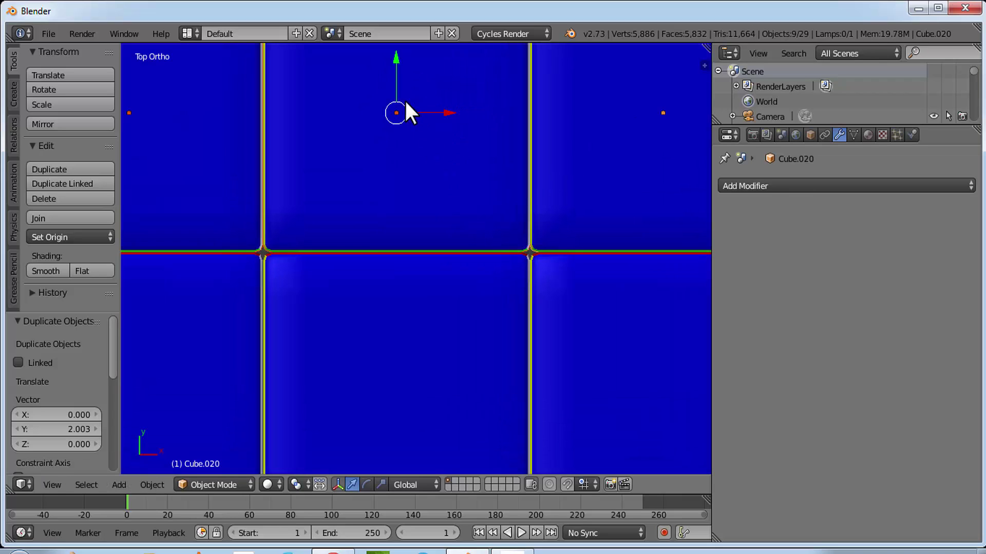
click(395, 55)
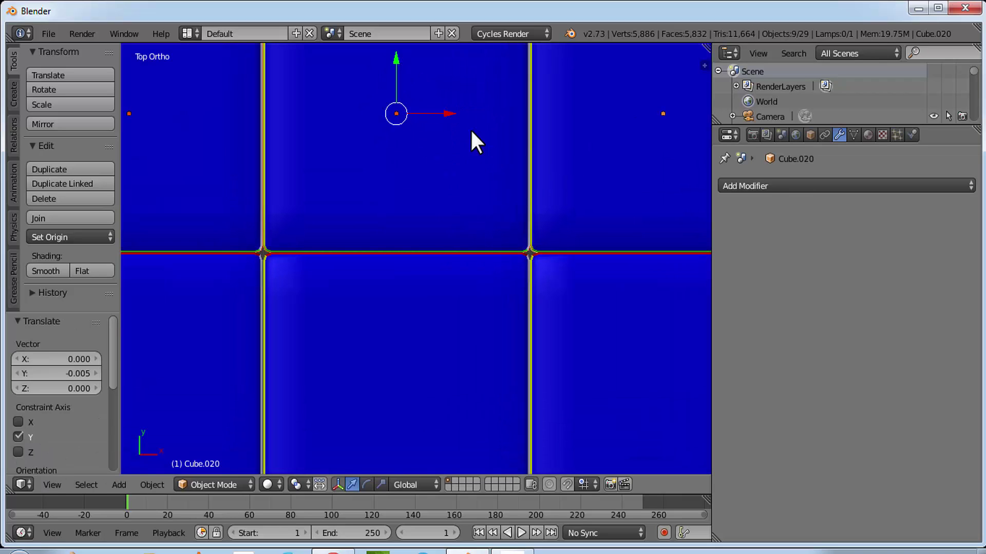
Examine the assembled 3×3×3 cube from several sides and check the gaps between its layers
scroll(499, 190, down, 4)
middle_drag(603, 286, 458, 280)
scroll(455, 227, up, 10)
scroll(453, 268, down, 6)
mouse_move(451, 236)
middle_down()
mouse_move(451, 215)
mouse_move(452, 226)
middle_up()
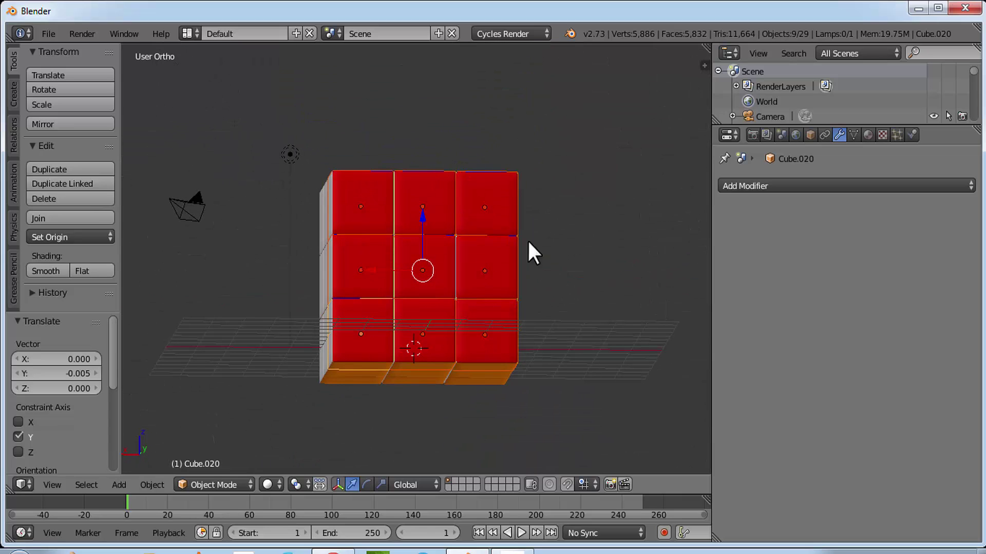
scroll(411, 328, down, 3)
scroll(410, 322, up, 4)
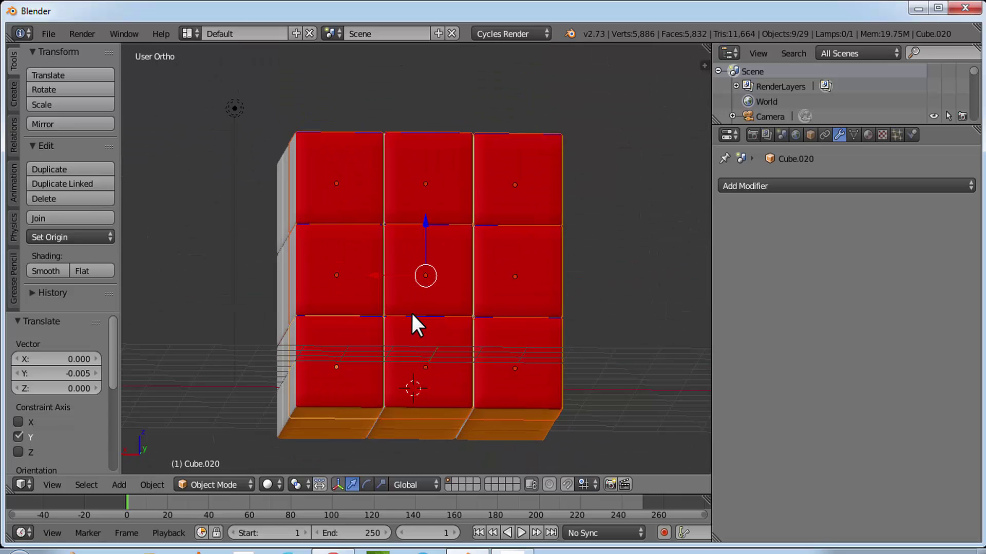
middle_drag(424, 222, 425, 266)
scroll(445, 258, down, 2)
Delete the lamp from the scene
right_click(320, 184)
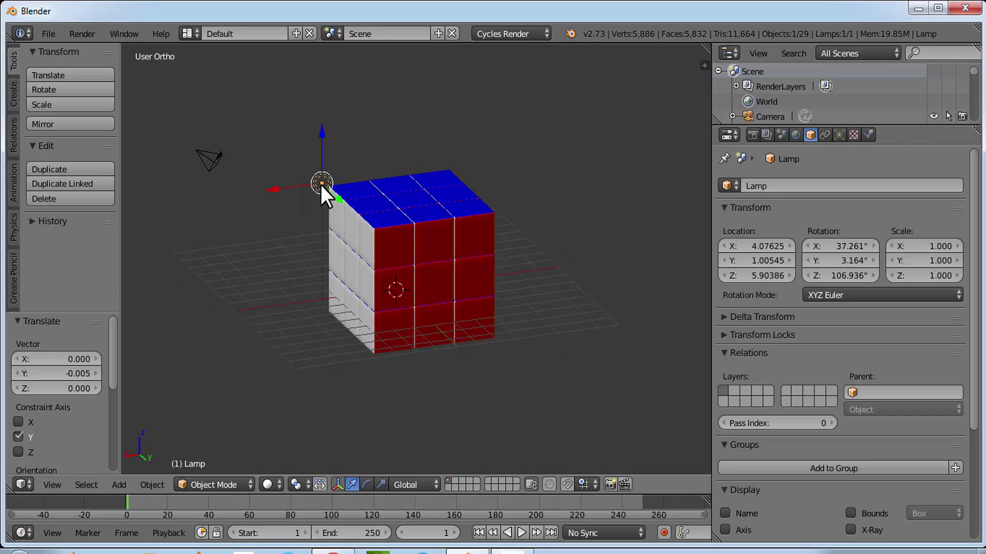
key(x)
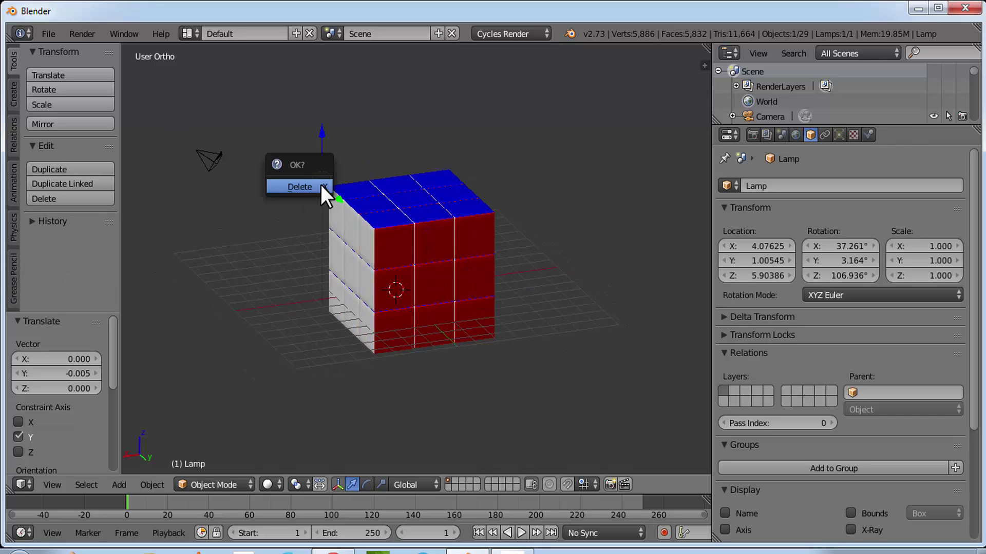
click(300, 187)
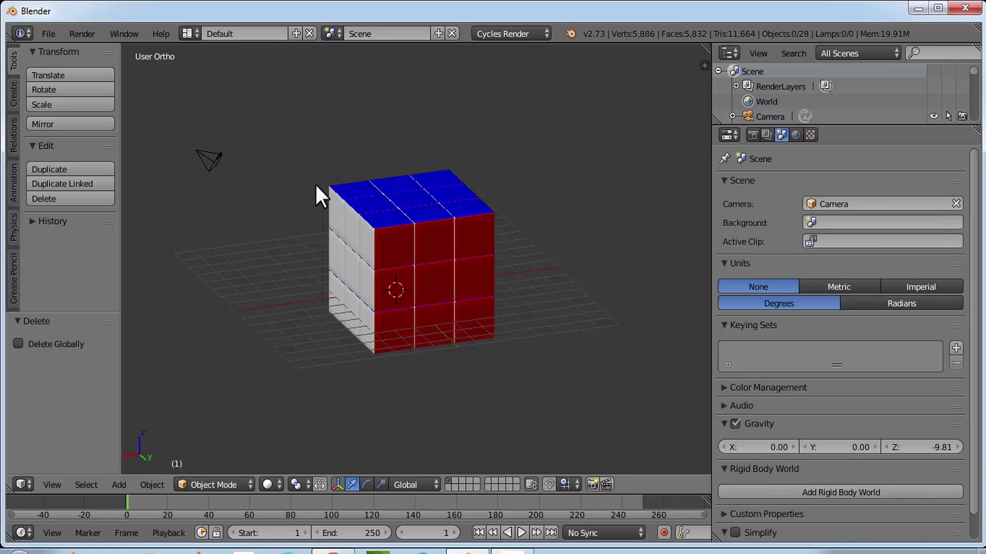
Select every piece of the cube without the camera and, in front orthographic view, raise the whole cube about 1.068 units along Z
key(a)
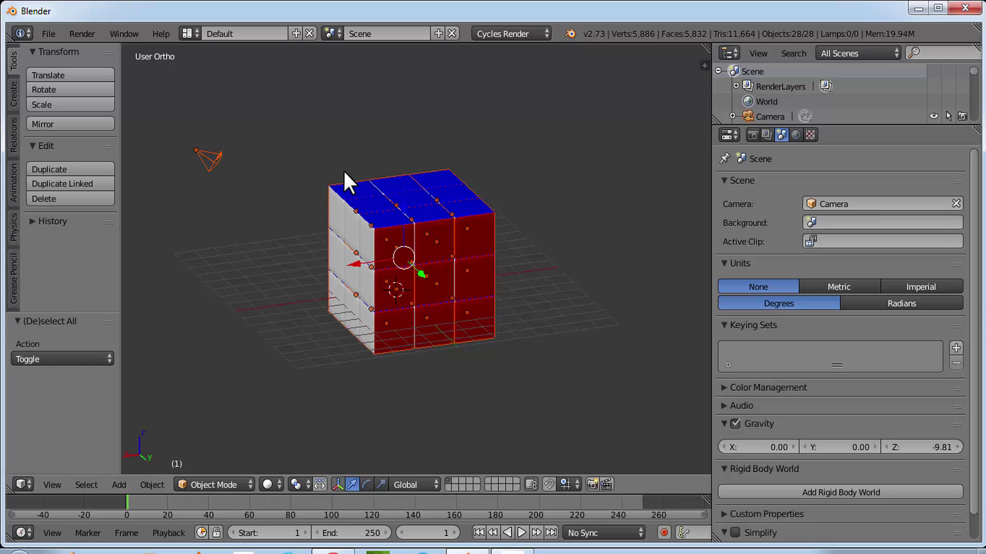
shift+right_click(209, 156)
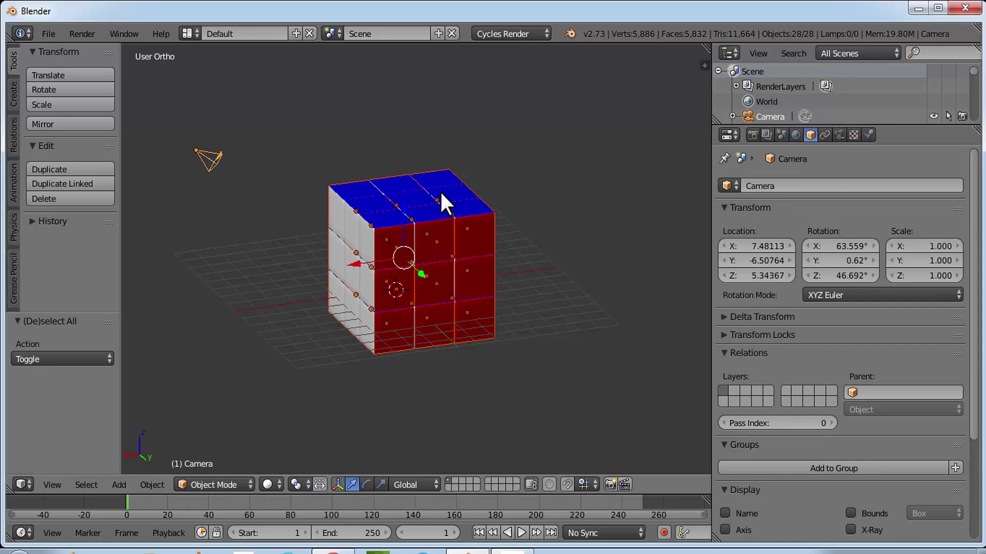
scroll(442, 197, down, 4)
scroll(433, 196, up, 1)
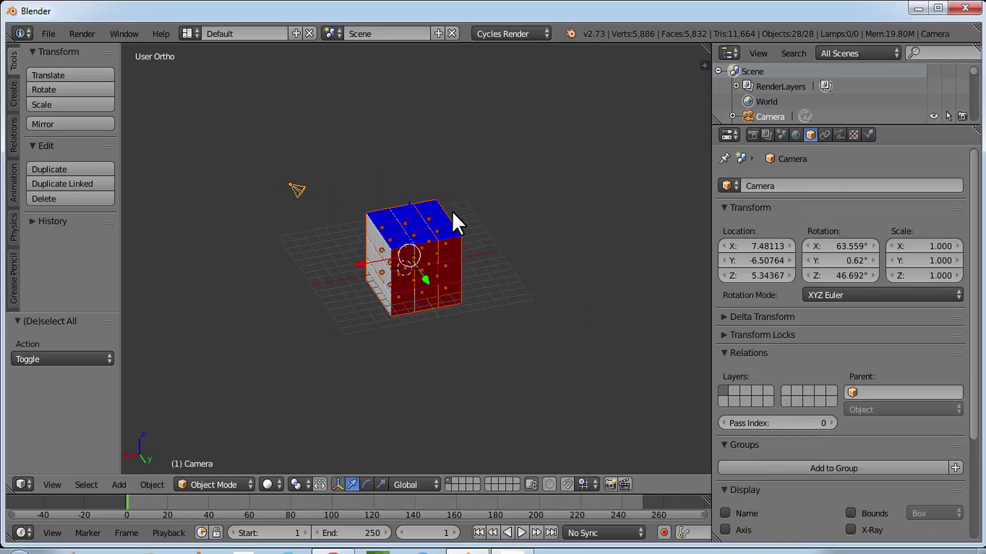
scroll(453, 211, up, 3)
shift+right_click(212, 136)
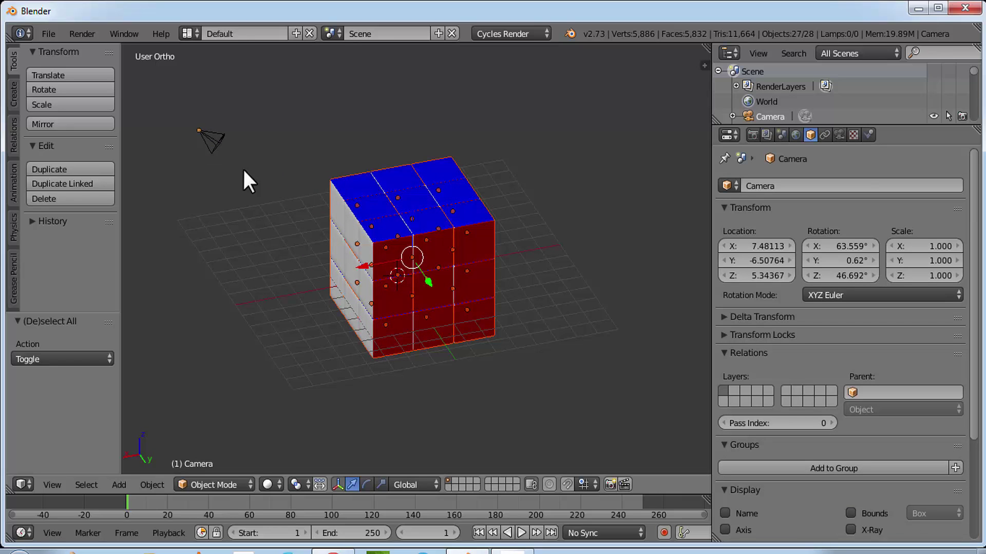
middle_drag(207, 122, 409, 253)
scroll(503, 239, up, 4)
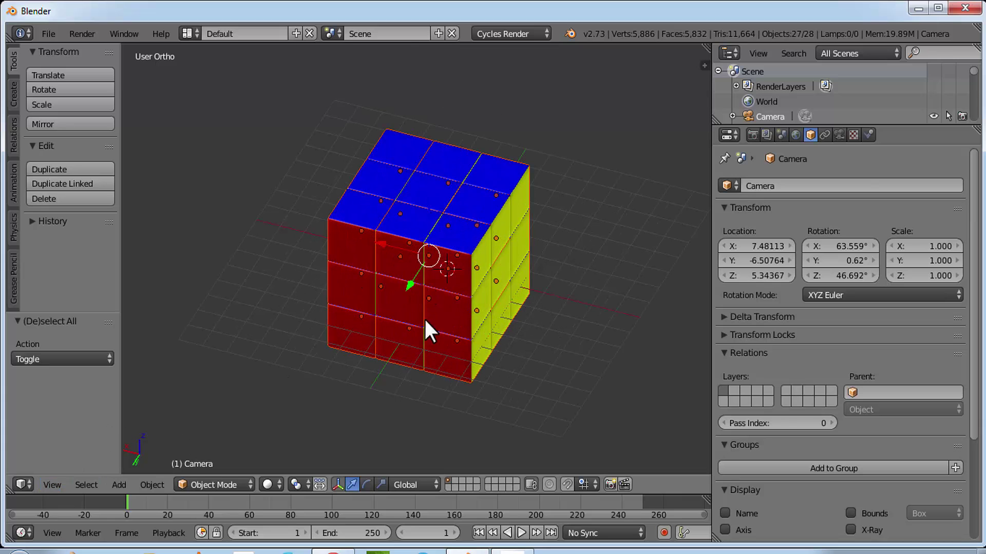
click(62, 489)
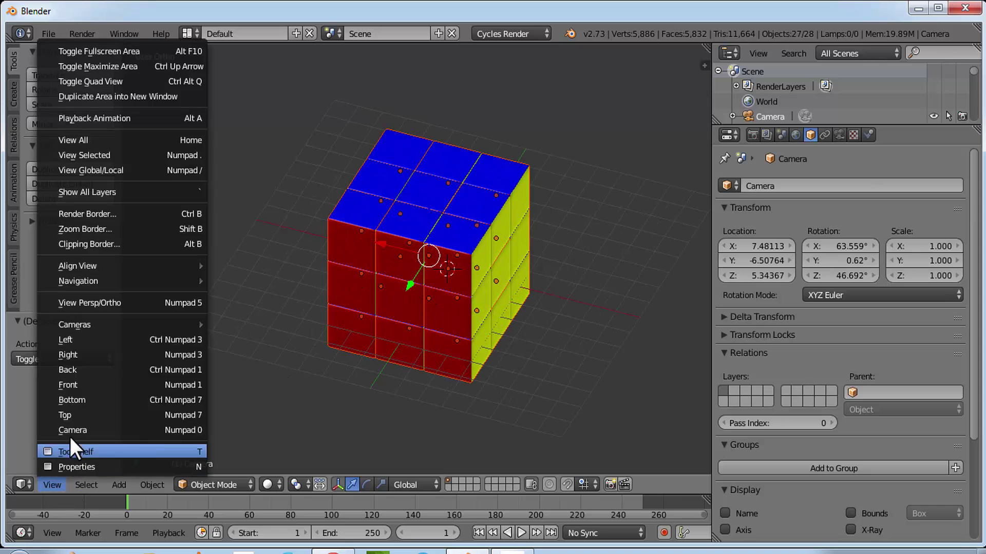
click(79, 385)
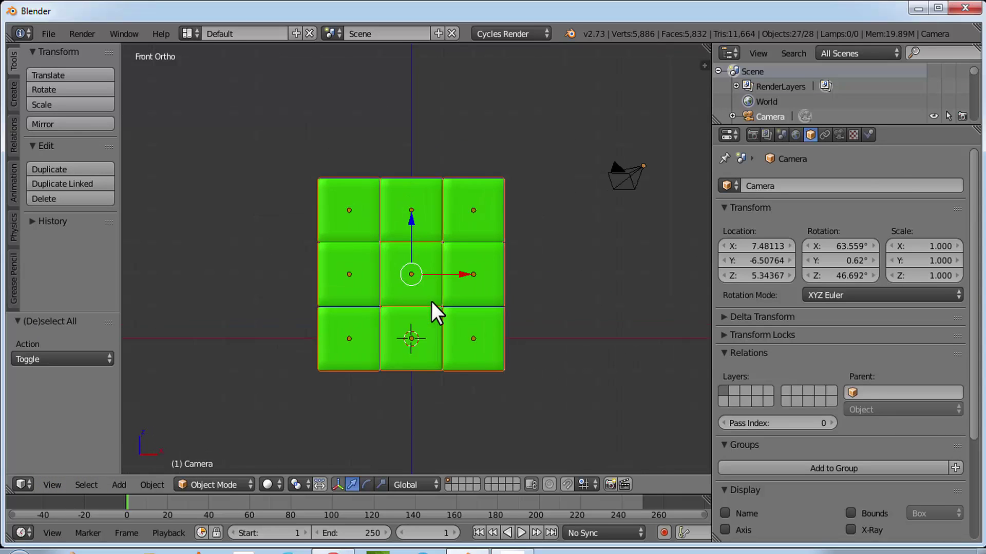
key(g)
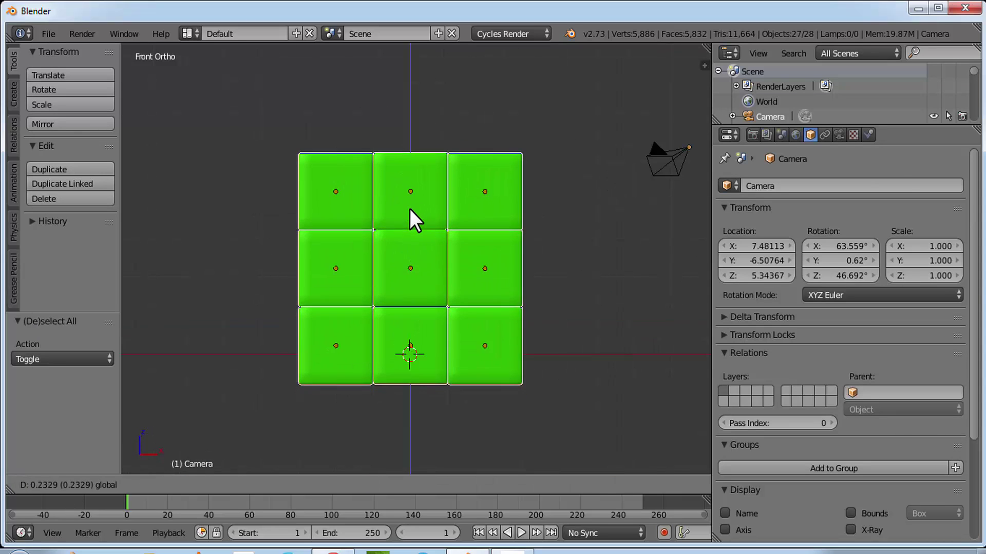
click(409, 182)
scroll(414, 327, up, 1)
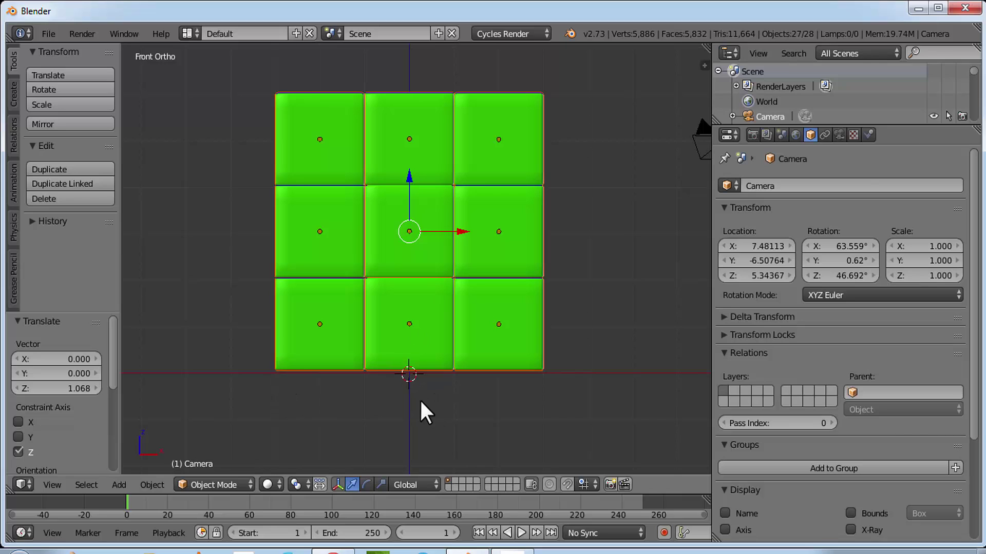
Deselect everything, add a mesh plane at the origin under the cube and scale it by 10 as a floor
key(a)
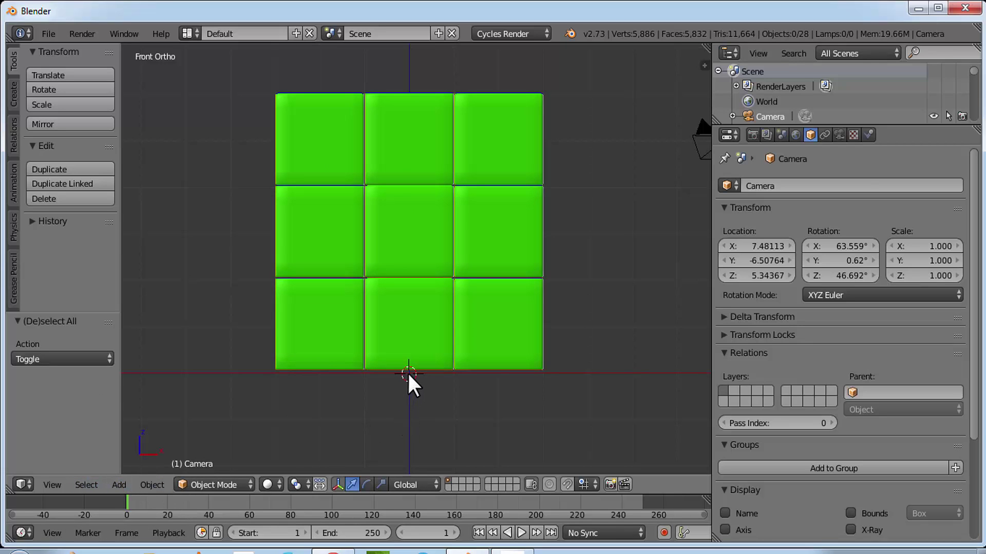
click(116, 485)
mouse_move(154, 467)
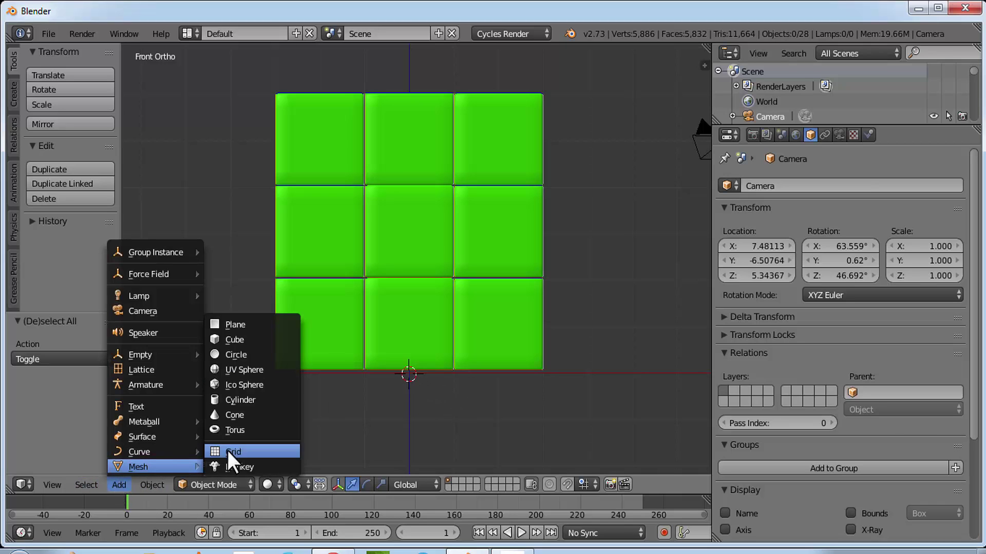
click(246, 324)
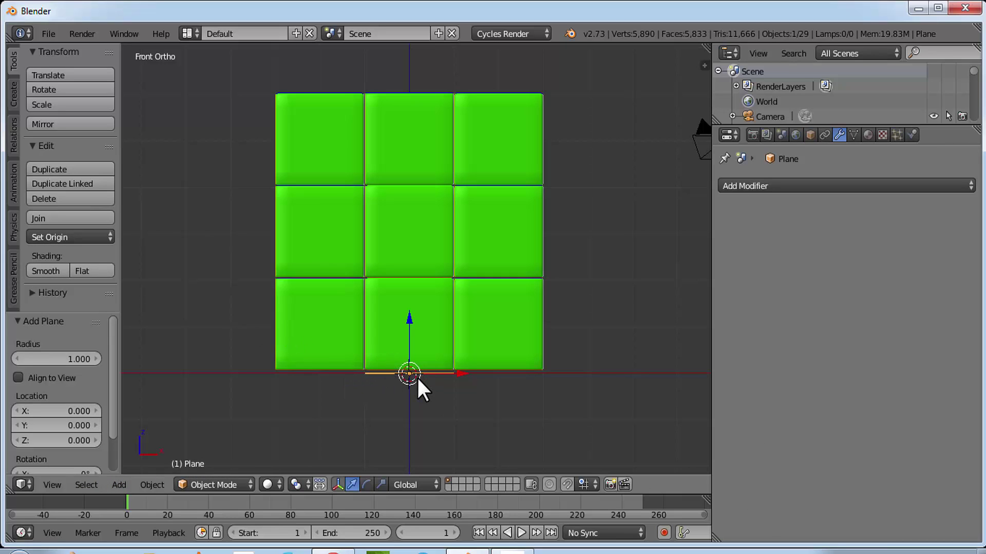
text(s)
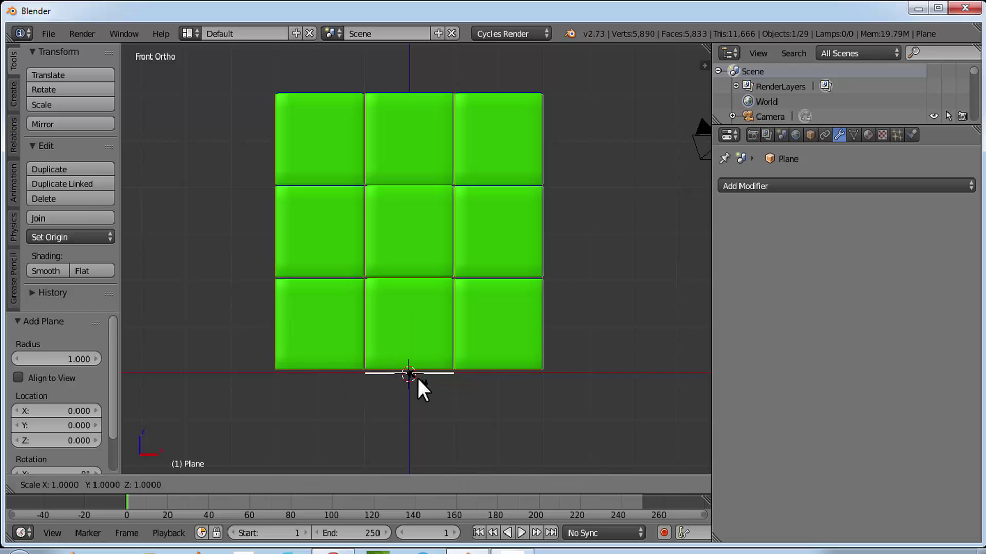
text(10)
key(Return)
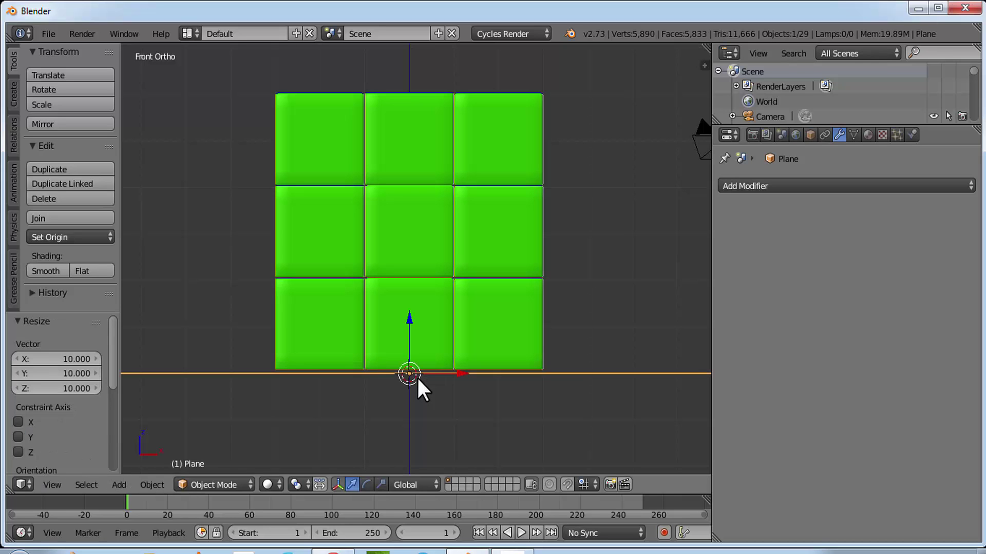
In front orthographic view, move the camera up and away from the cube to about X 9.303, Z 9.078
scroll(433, 238, down, 3)
middle_drag(447, 218, 595, 272)
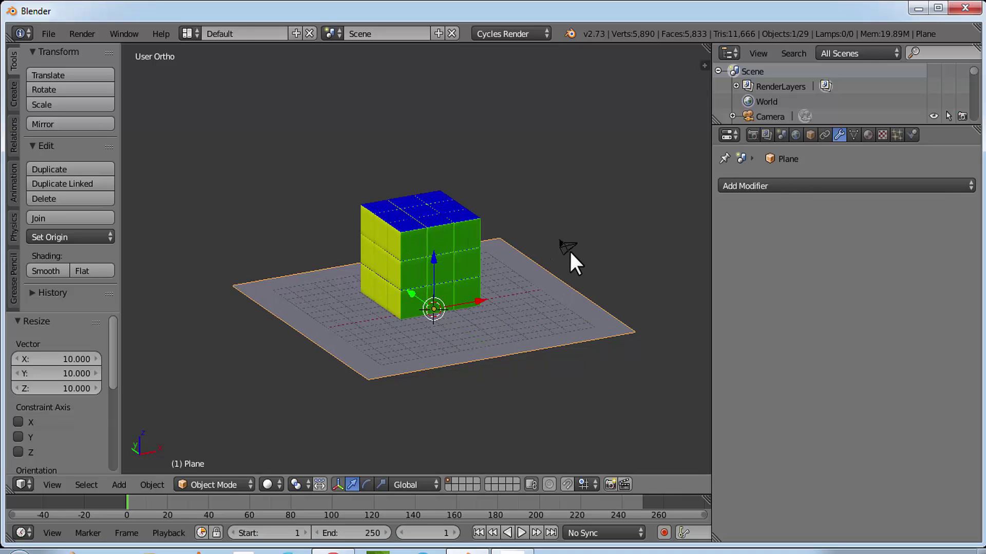
click(47, 484)
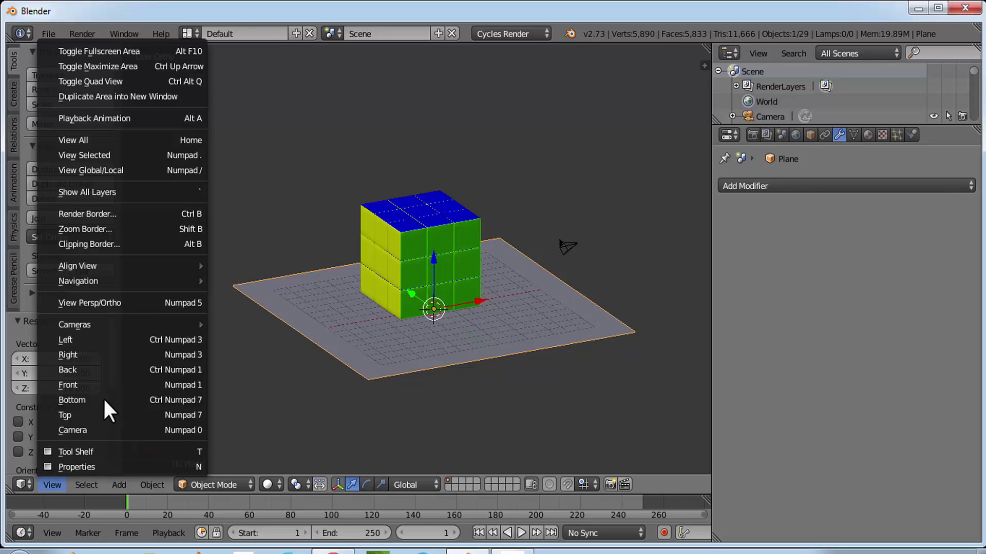
click(125, 380)
scroll(441, 300, up, 3)
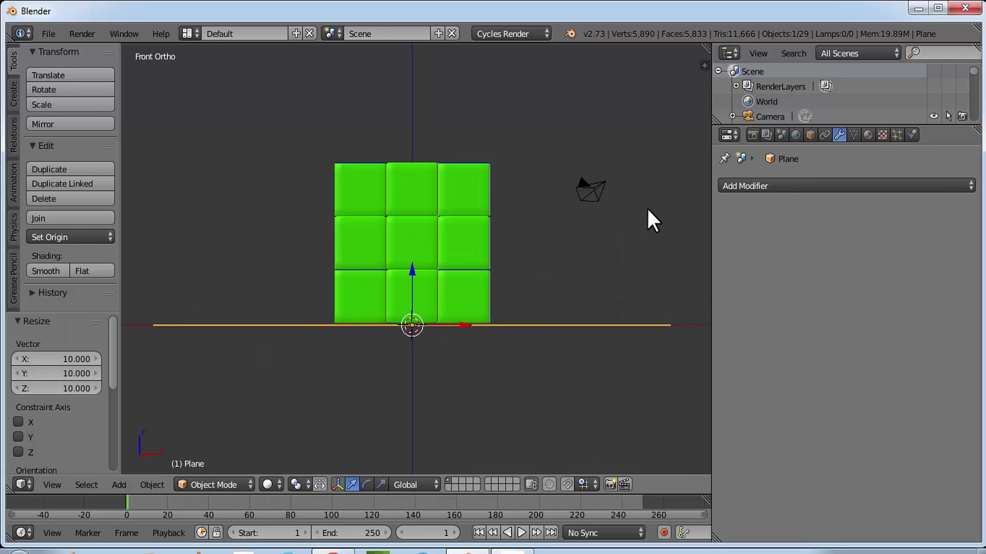
click(618, 170)
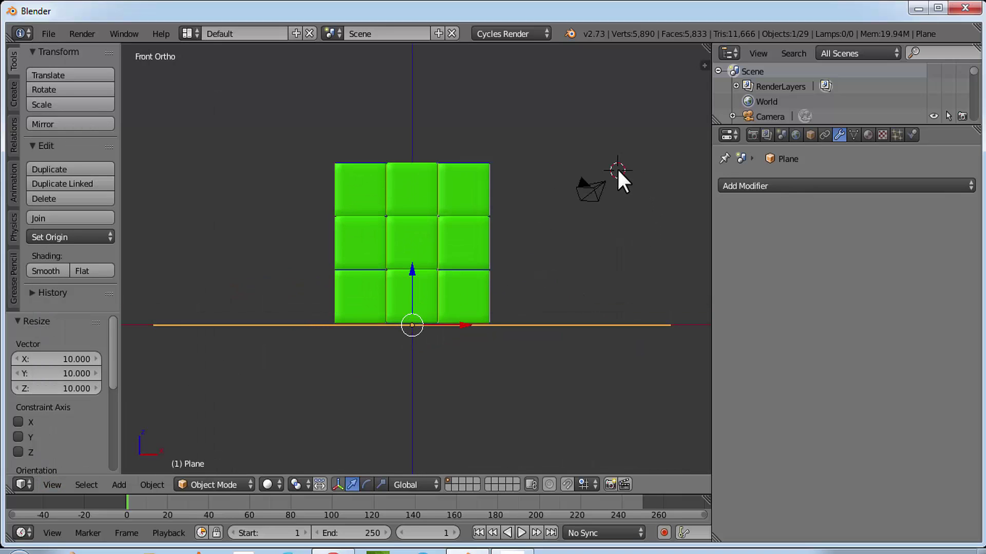
right_click(589, 185)
drag(602, 126, 599, 75)
mouse_move(660, 128)
mouse_down()
mouse_move(677, 119)
mouse_move(655, 114)
mouse_up()
scroll(654, 116, up, 2)
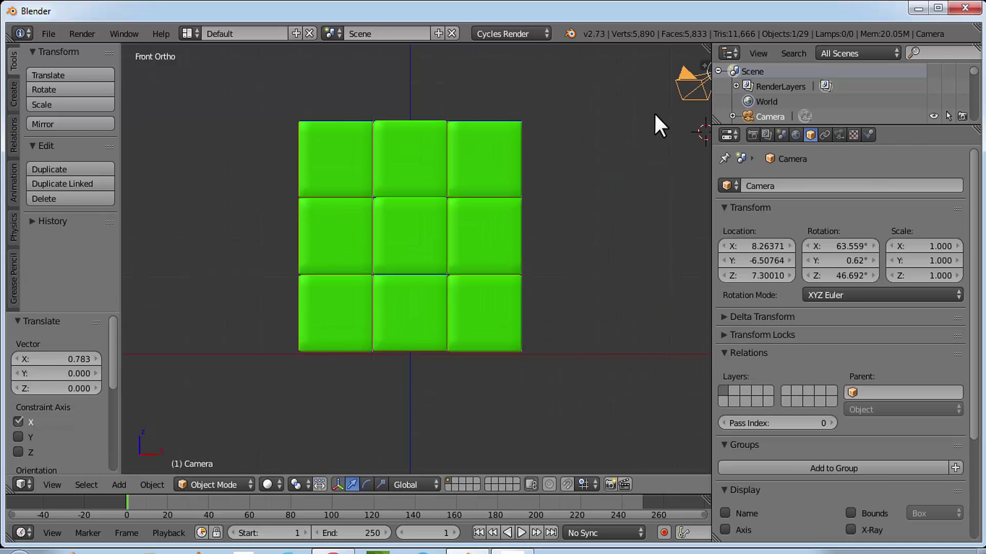
scroll(654, 112, down, 3)
drag(594, 98, 595, 75)
drag(645, 120, 659, 118)
mouse_move(608, 82)
mouse_down()
mouse_move(610, 66)
mouse_move(623, 75)
mouse_up()
drag(658, 108, 664, 108)
Place the 3D cursor just above the camera at about X 10.191, Z 9.863, add a mesh plane there and scale it by 5
shift+middle_drag(577, 157, 484, 239)
click(528, 172)
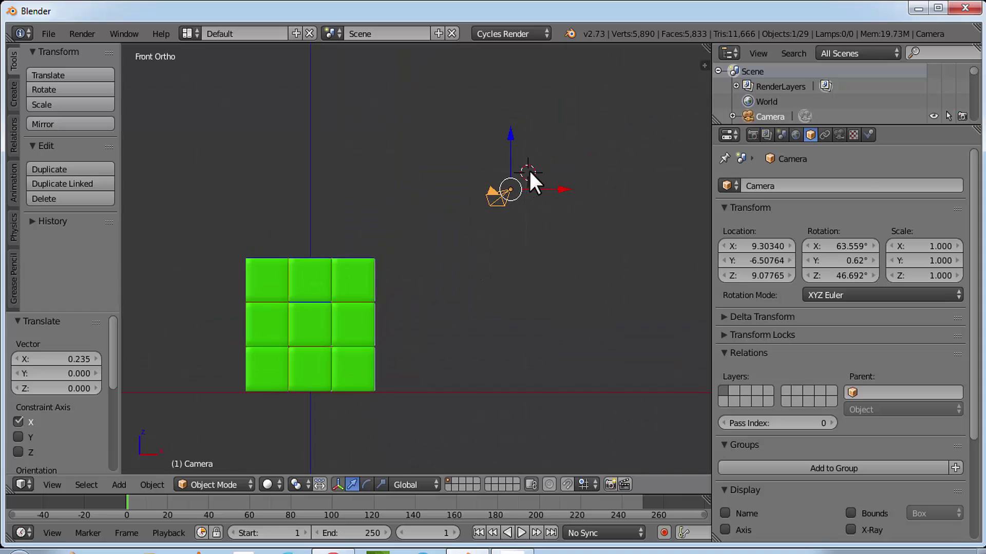
click(119, 484)
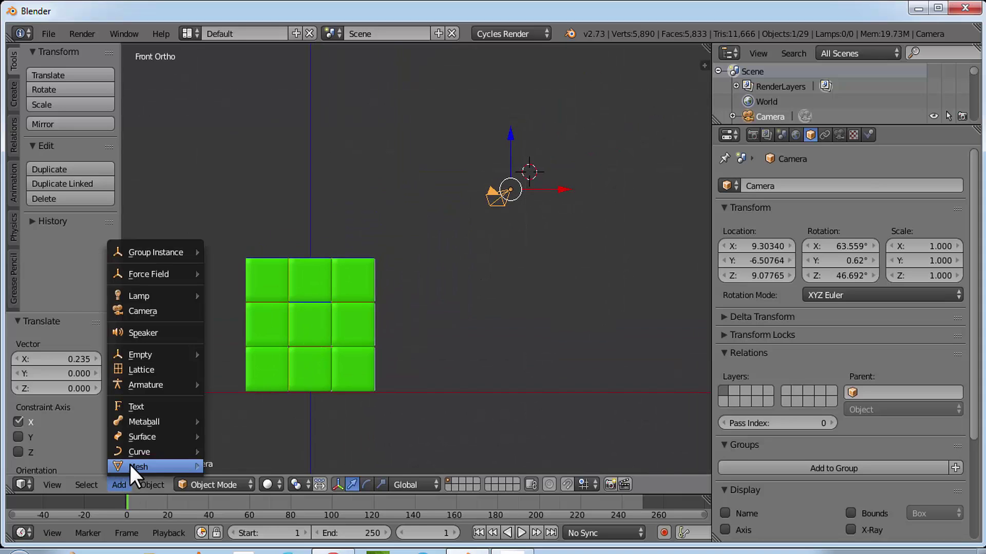
mouse_move(131, 465)
click(268, 323)
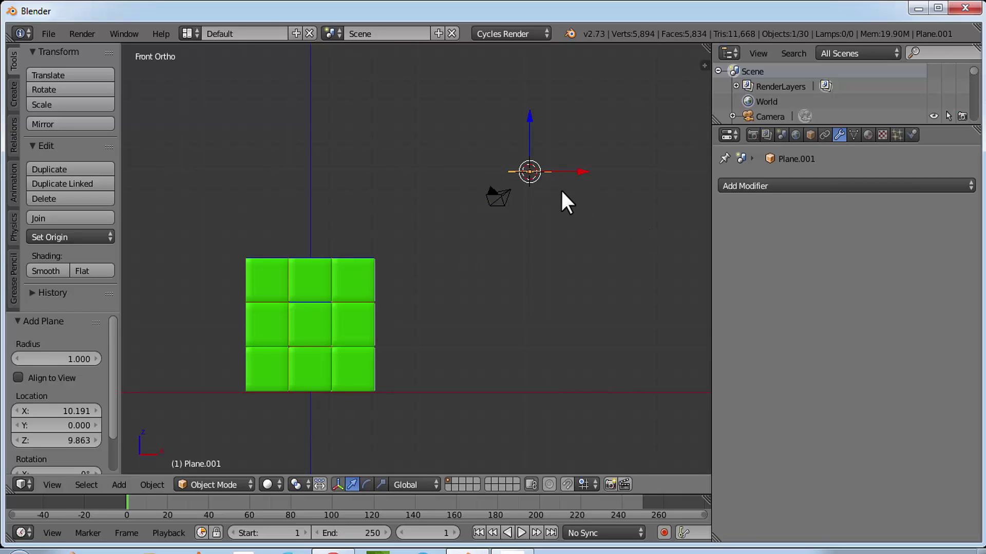
key(s)
key(5)
key(Return)
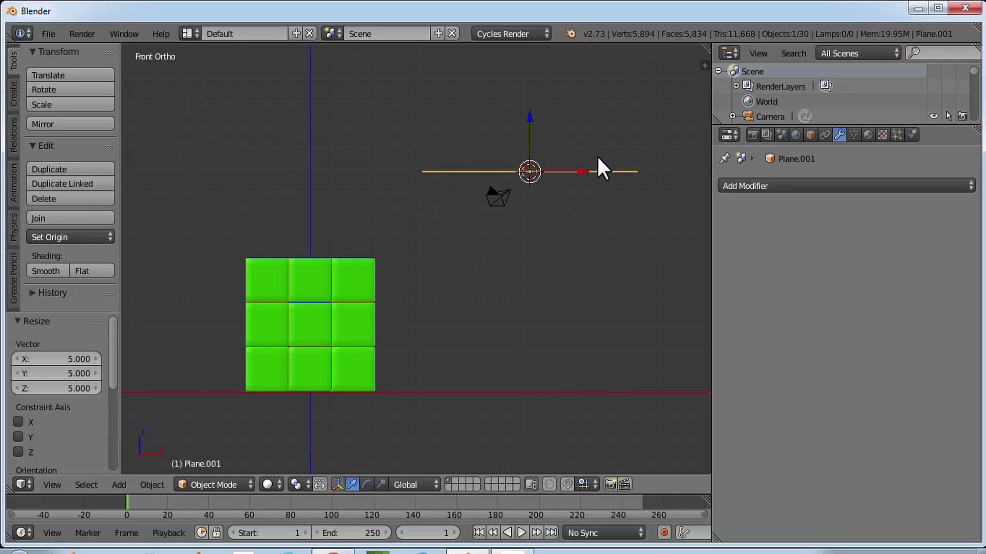
Rotate the new plane 50° in front view so that it faces the cube
key(r)
key(4)
key(5)
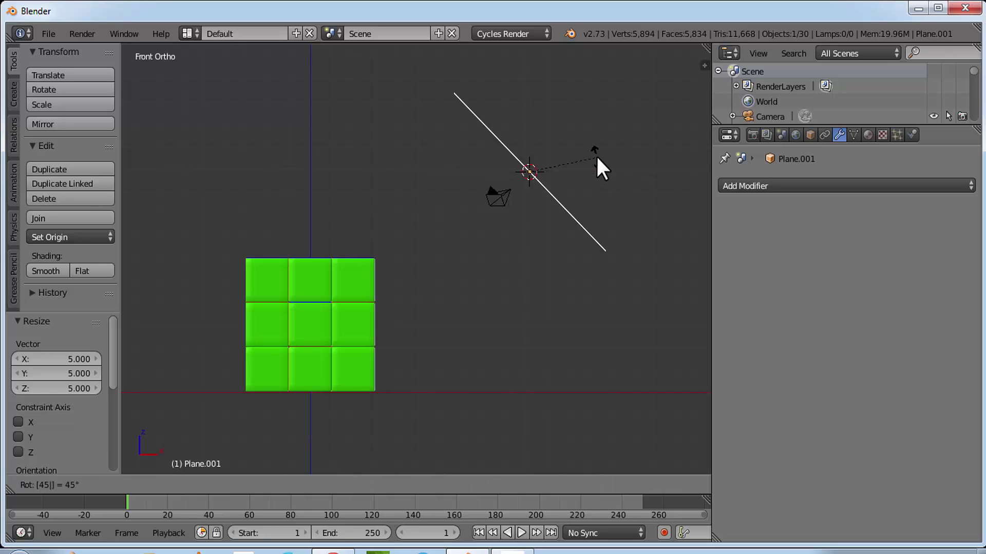
key(BackSpace)
key(BackSpace)
key(5)
key(5)
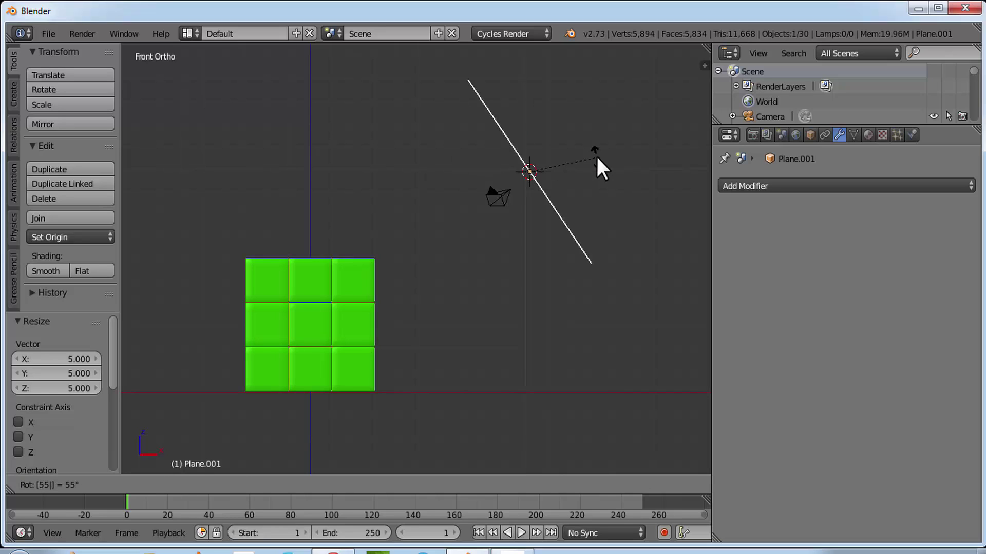
key(BackSpace)
key(0)
key(Return)
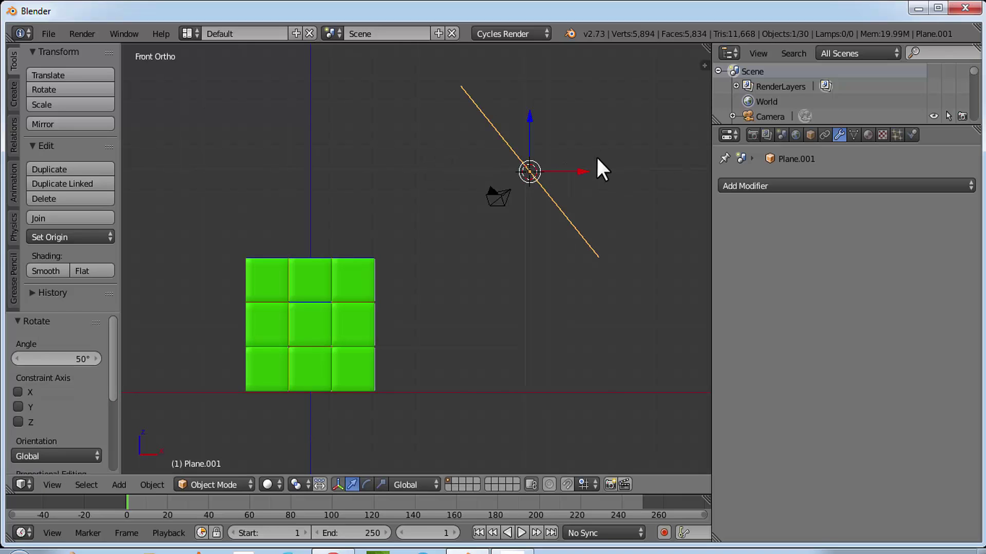
Give the tilted plane a new material with an Emission surface and a strength of 10
scroll(563, 232, down, 1)
scroll(550, 247, up, 1)
click(867, 136)
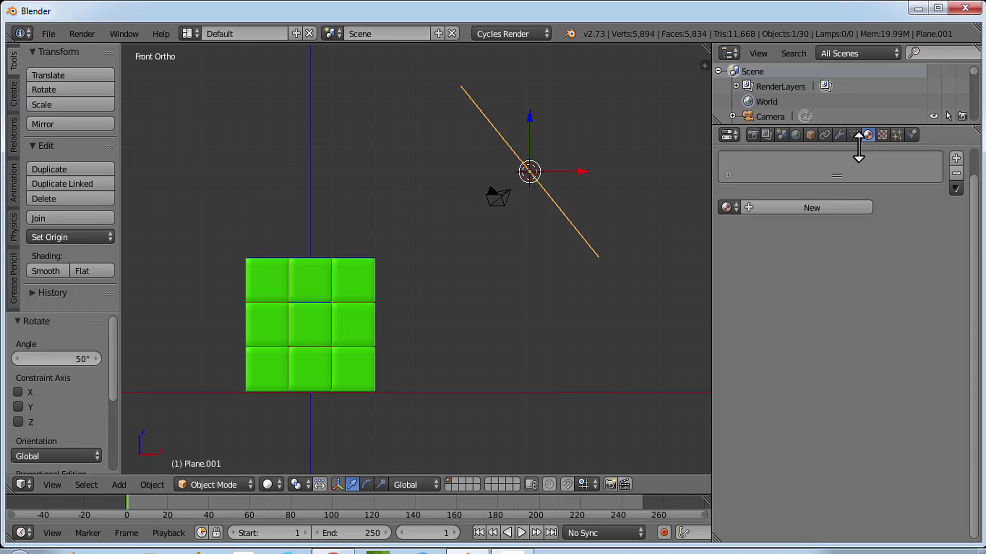
click(759, 205)
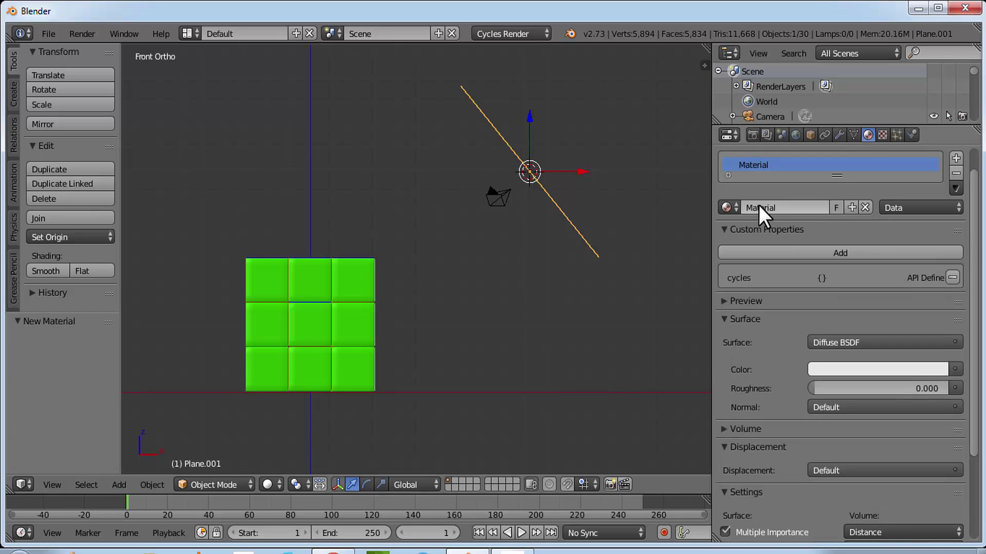
click(852, 347)
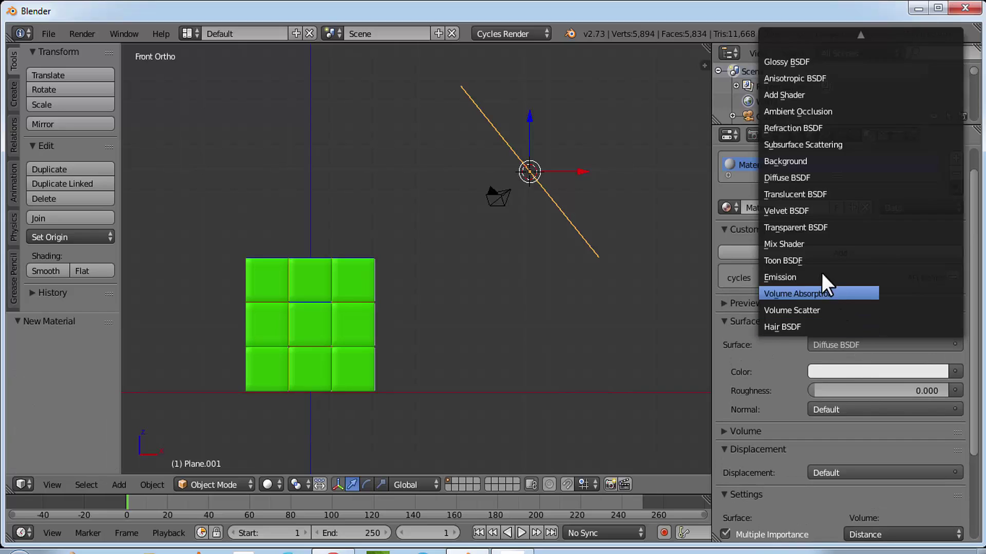
click(784, 277)
click(919, 391)
text(10)
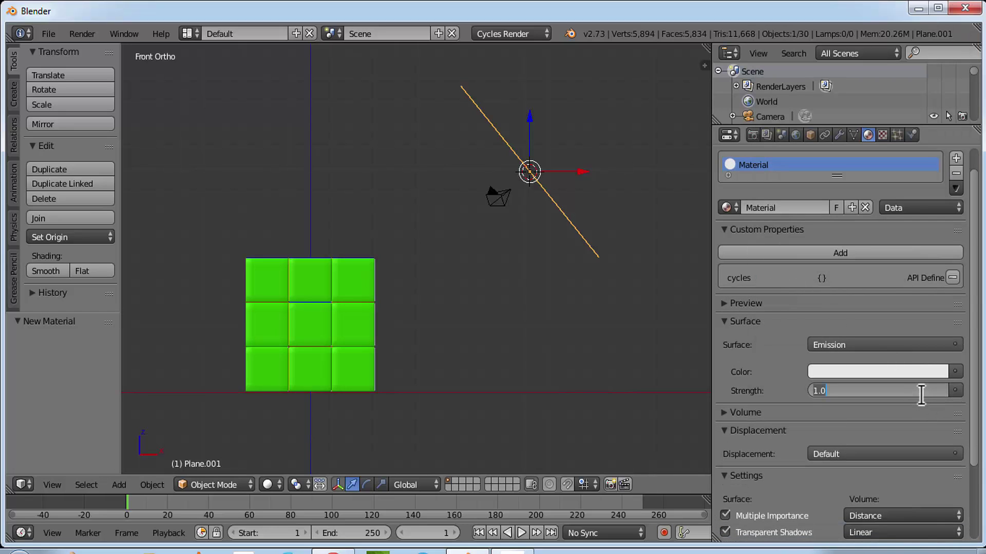
key(Return)
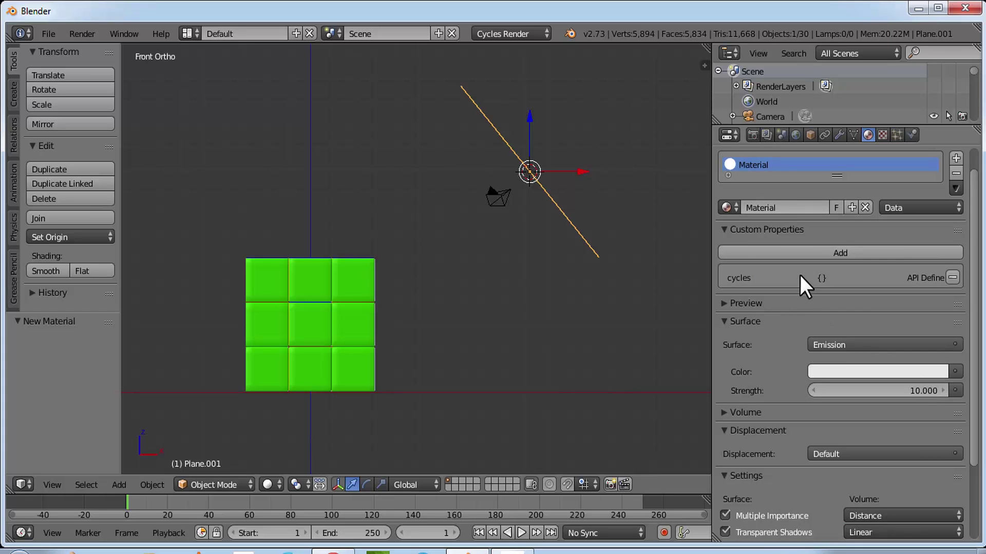
Look through the camera, lock the camera to the view and hide the view properties again
middle_drag(398, 226, 193, 414)
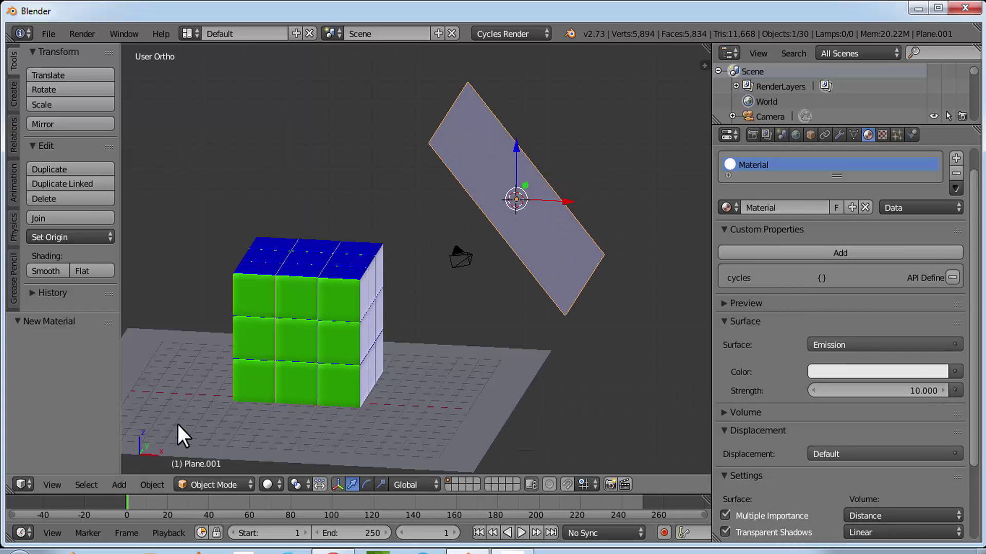
click(49, 485)
click(59, 430)
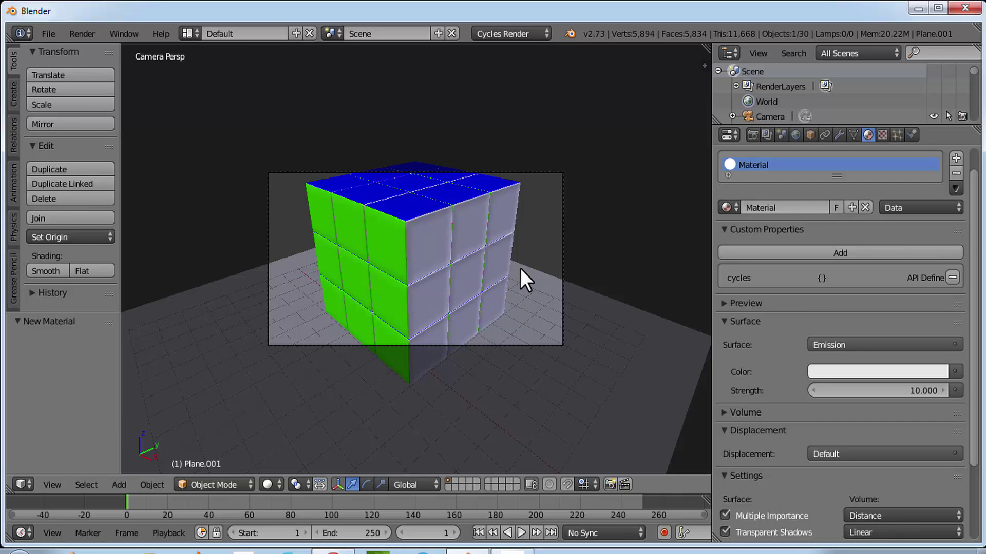
key(n)
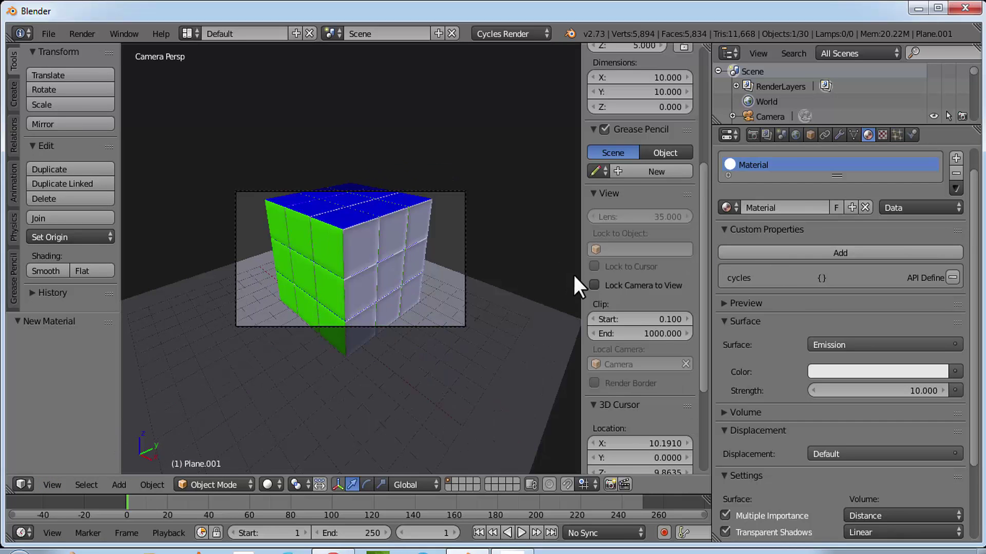
click(594, 285)
drag(582, 302, 667, 125)
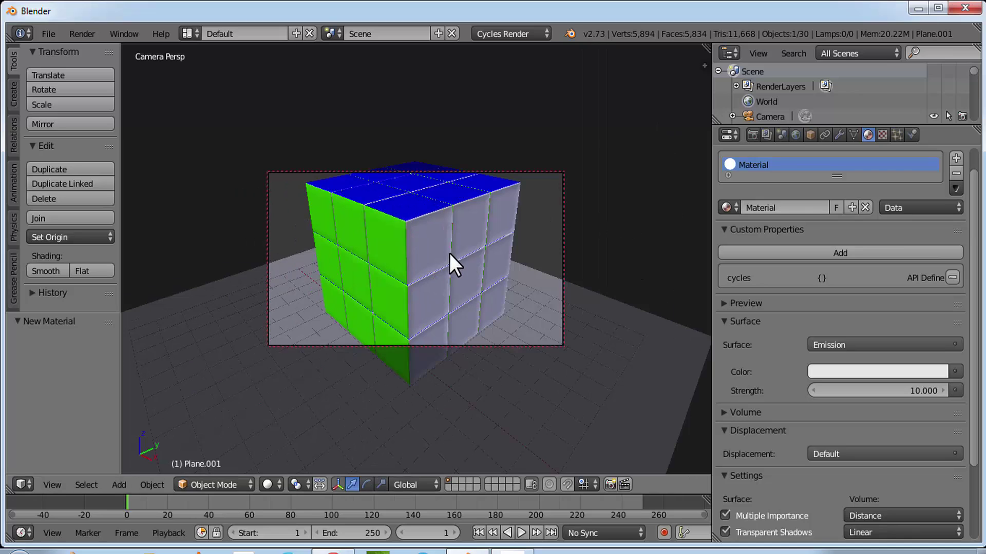
Pull the camera back to frame the whole cube, and move the light plane along X and 1.55 up along Z in front view, out of shot
scroll(449, 254, down, 4)
middle_drag(441, 254, 378, 248)
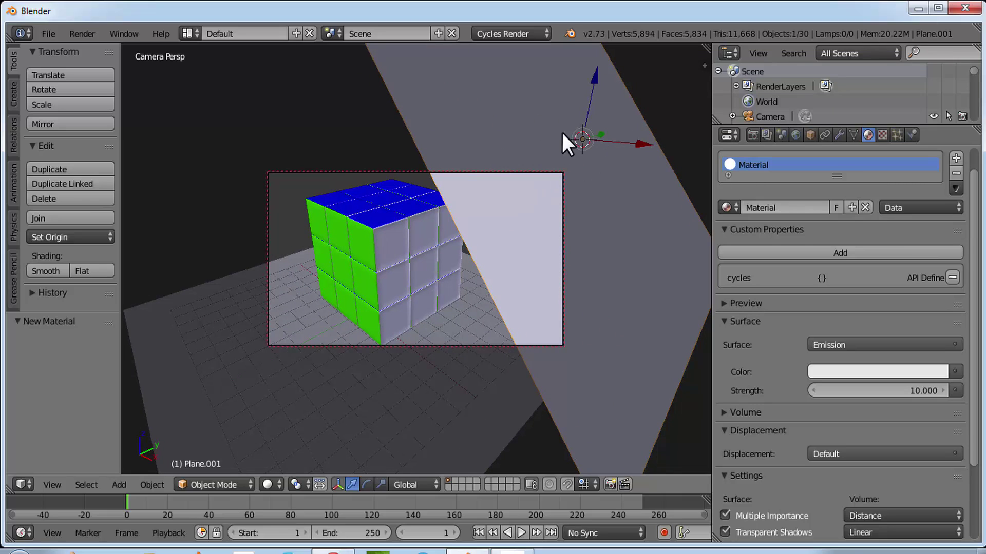
click(50, 482)
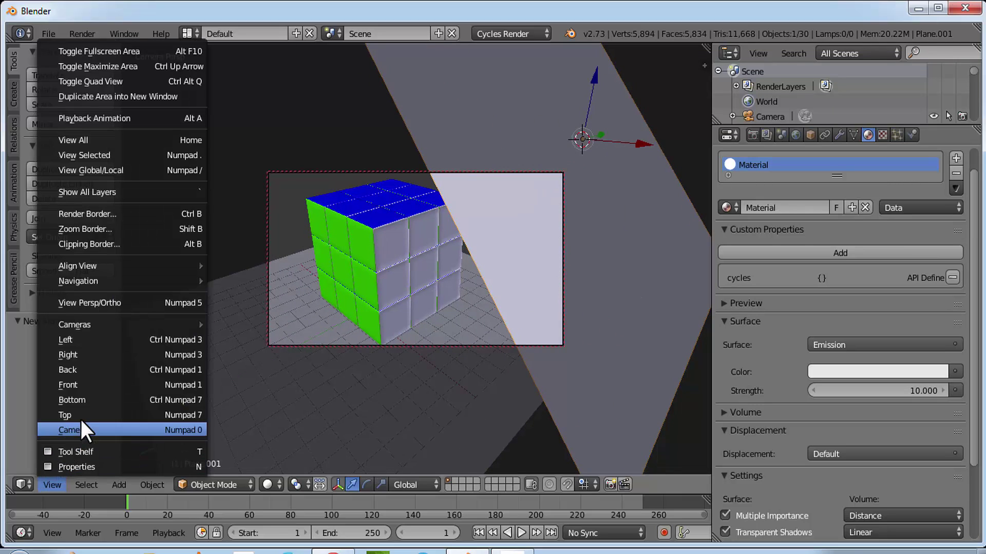
click(87, 379)
drag(610, 135, 706, 123)
drag(664, 77, 666, 496)
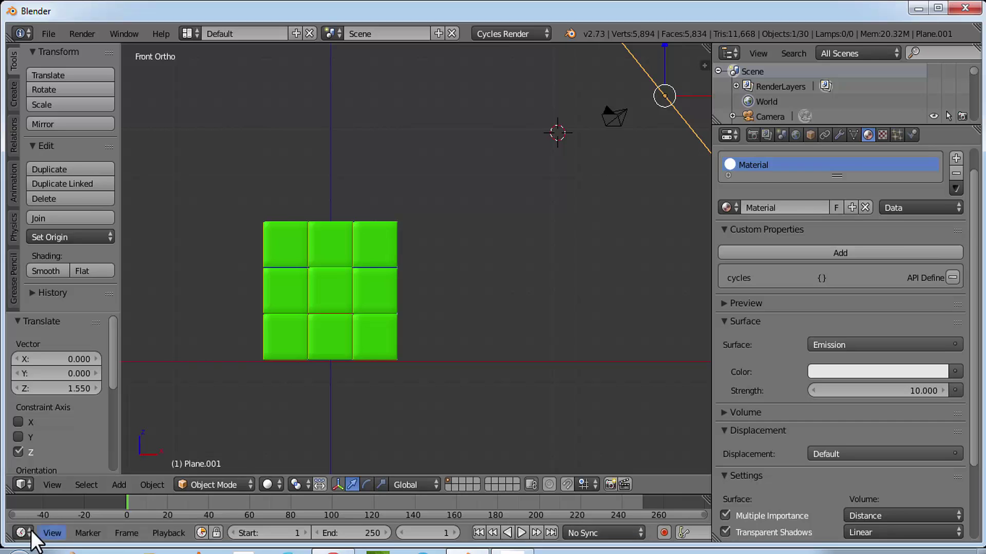
click(54, 485)
click(90, 425)
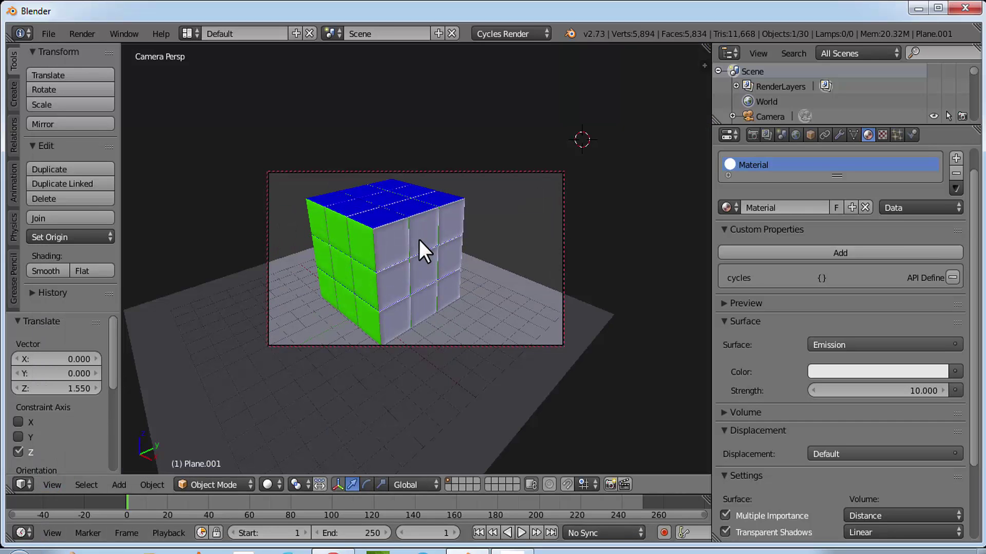
Reframe the camera on the cube, and shift the light plane 0.233 along X and 0.581 up along Z in front view
middle_drag(393, 247, 385, 227)
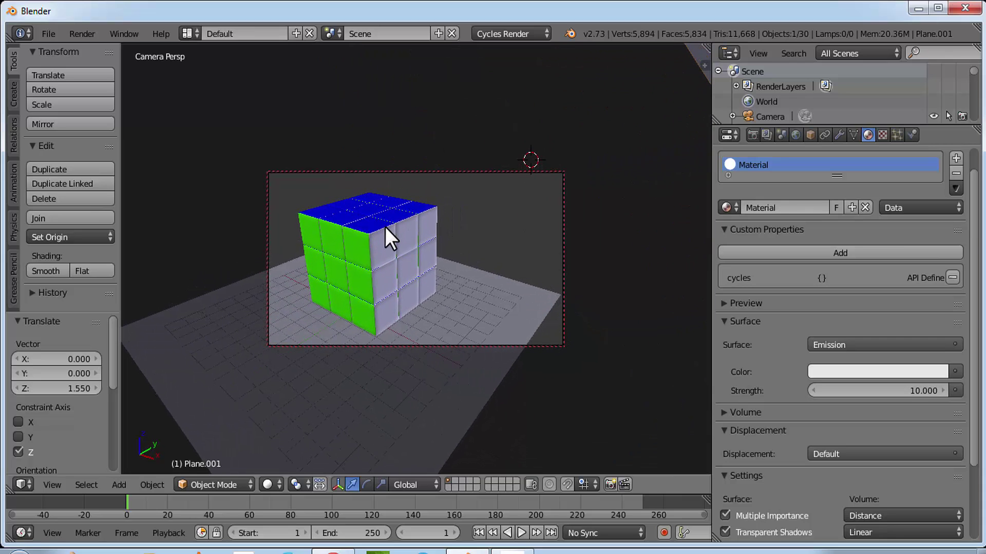
click(59, 479)
click(140, 393)
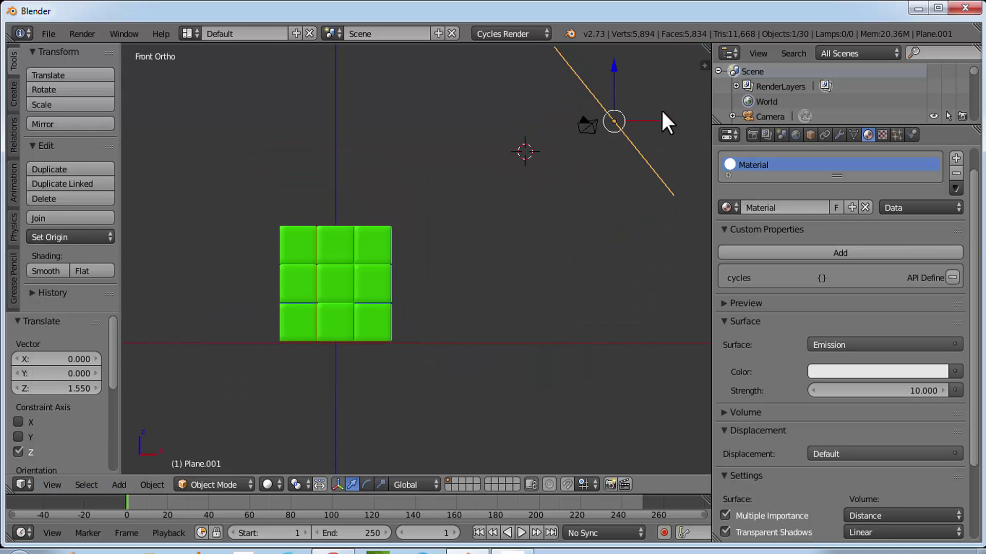
key(g)
key(z)
click(632, 84)
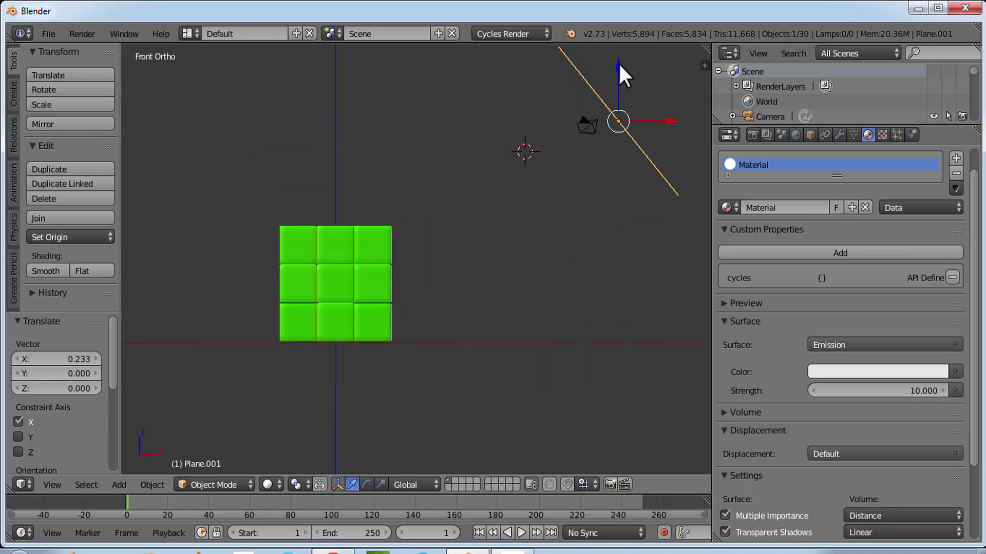
click(51, 485)
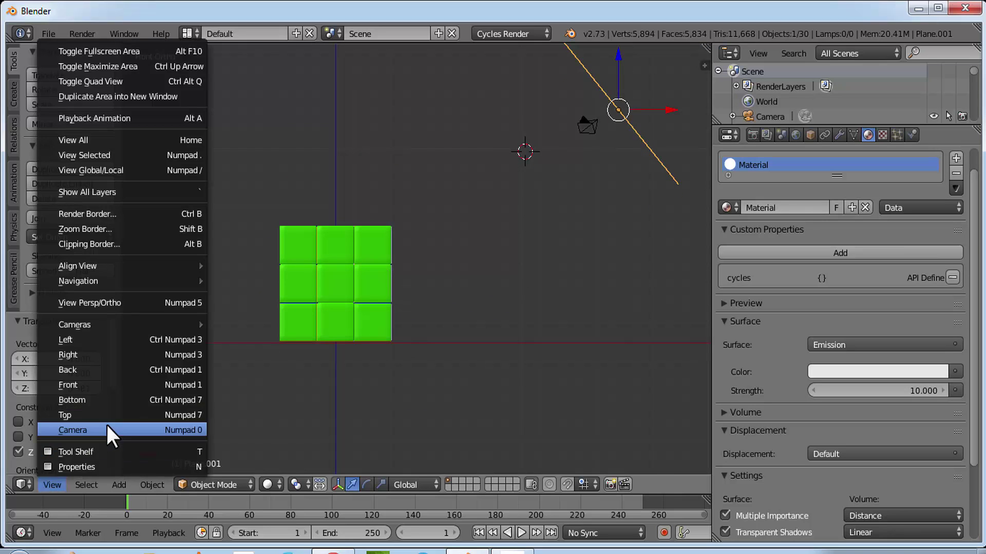
click(107, 430)
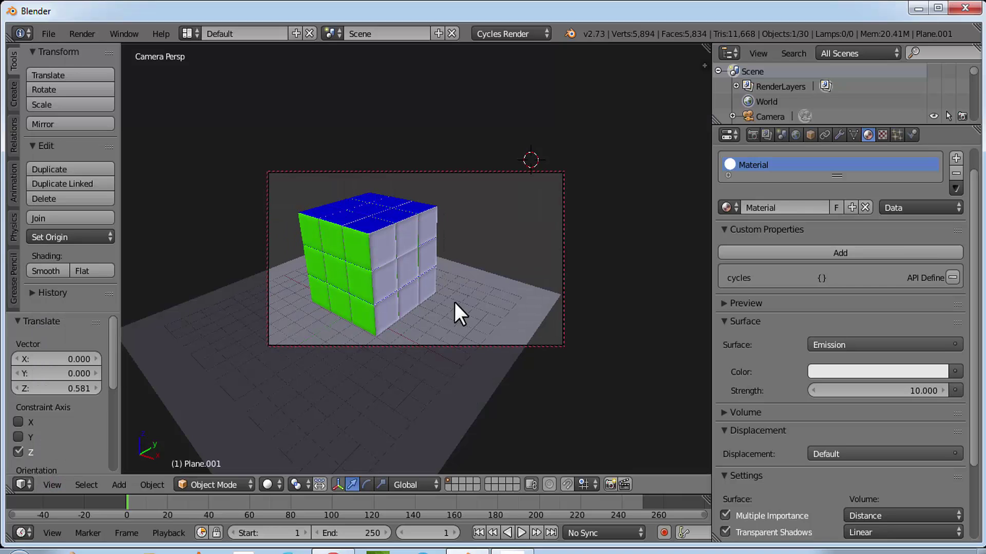
Save the project as rubikscube.blend in the Documents folder and render the scene from the render settings
click(753, 134)
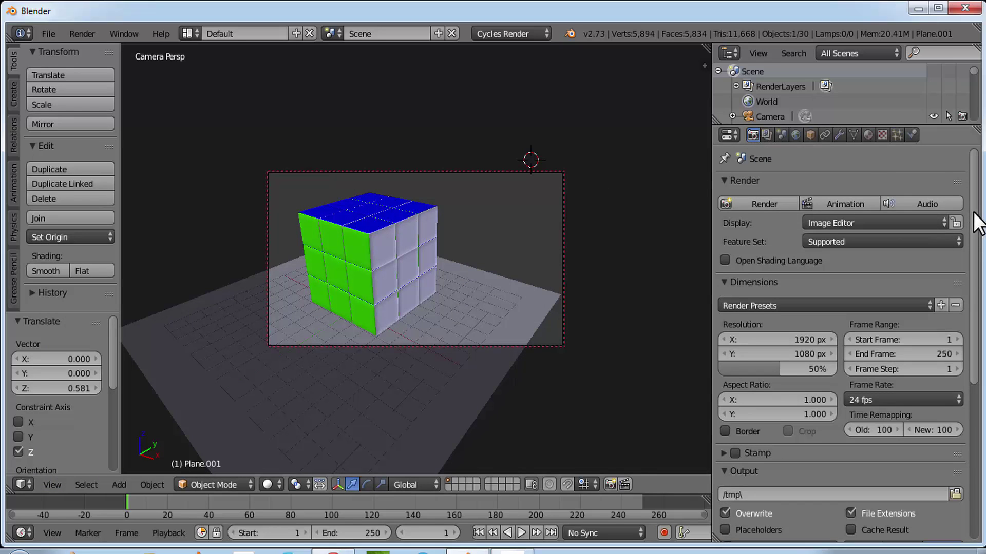
scroll(963, 355, down, 8)
scroll(958, 192, up, 8)
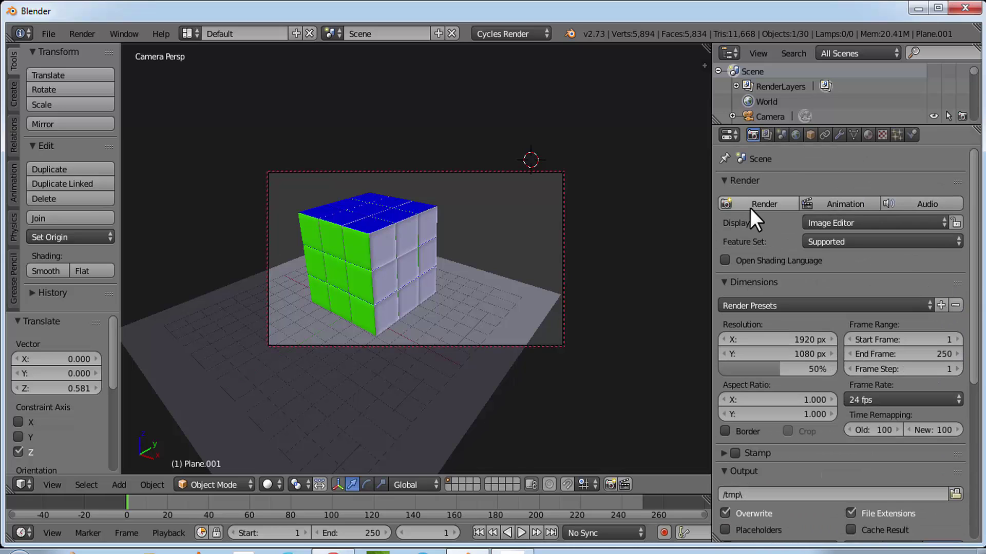
click(49, 34)
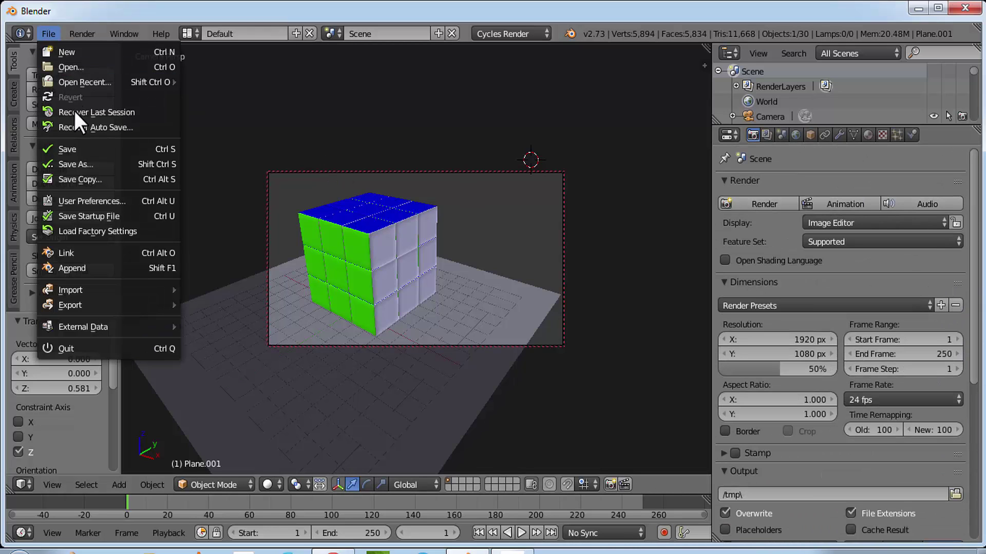
click(86, 149)
click(221, 90)
double_click(219, 90)
text(rubikscube)
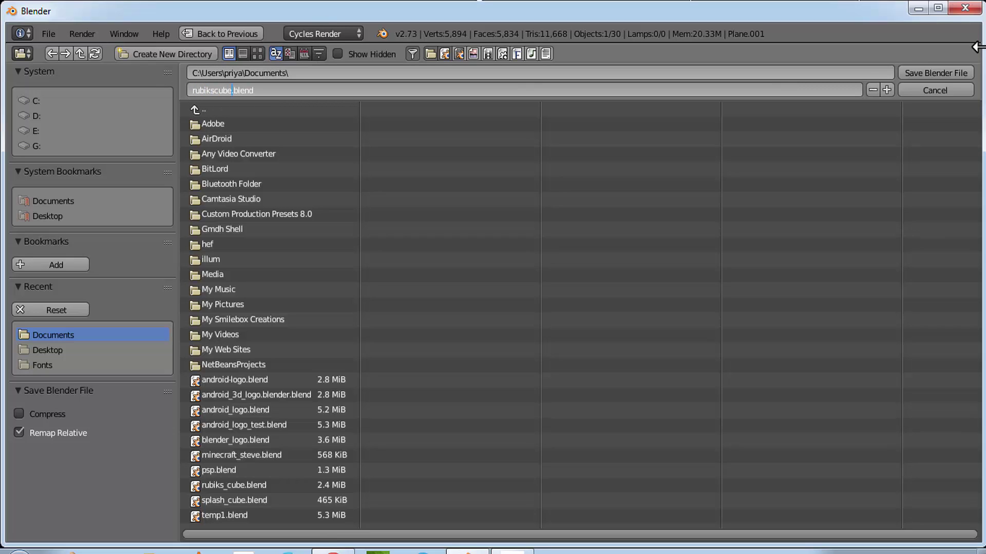
click(930, 76)
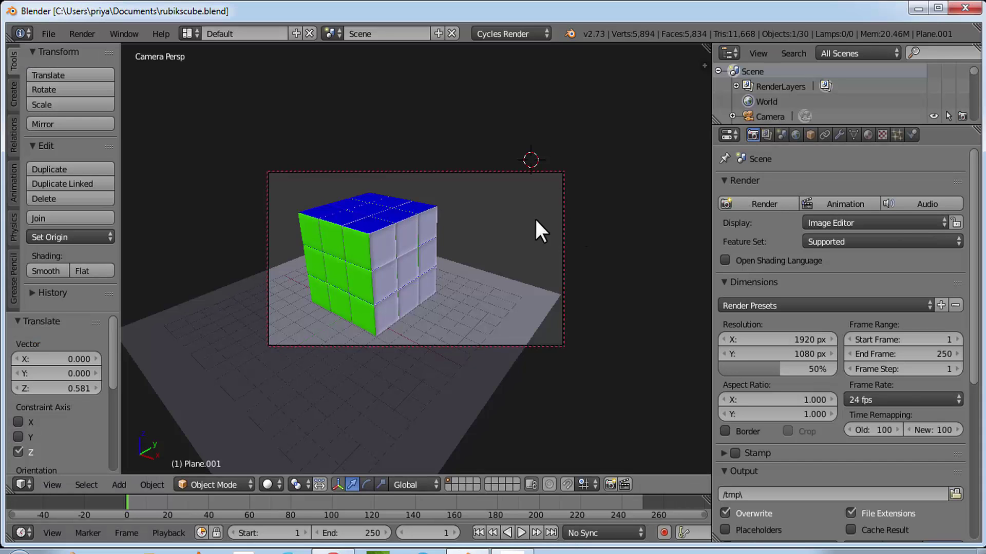
click(762, 203)
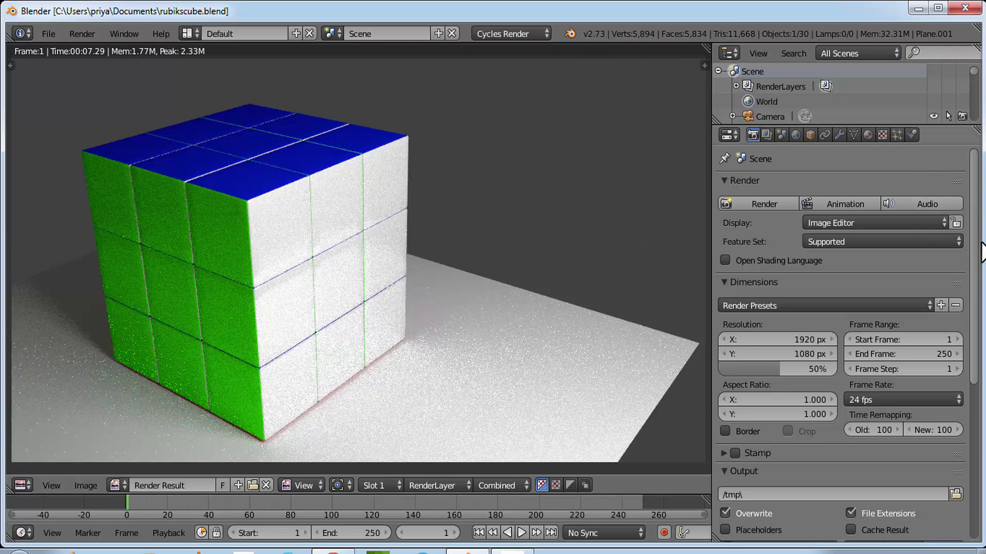
Set the number of render samples to 250 in the sampling settings
drag(974, 257, 962, 434)
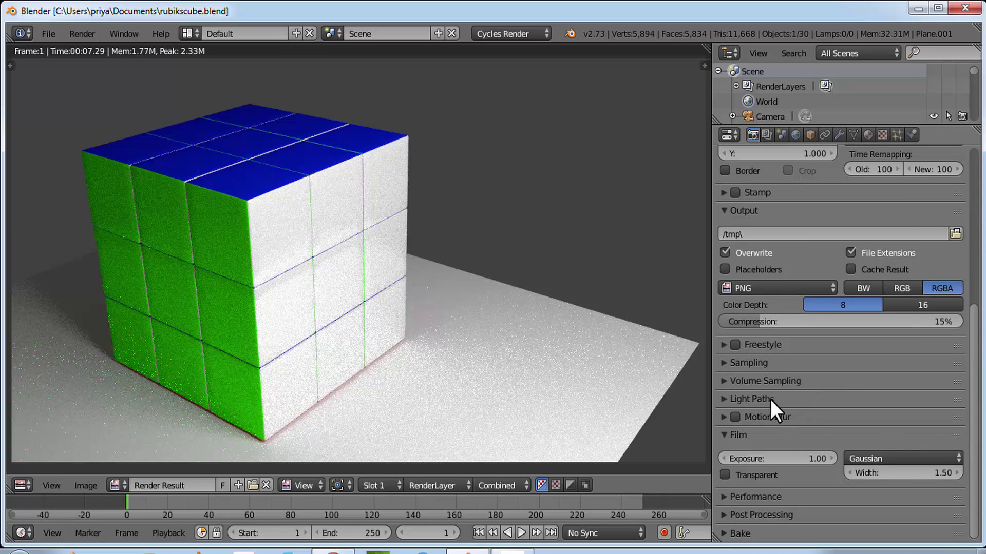
click(724, 363)
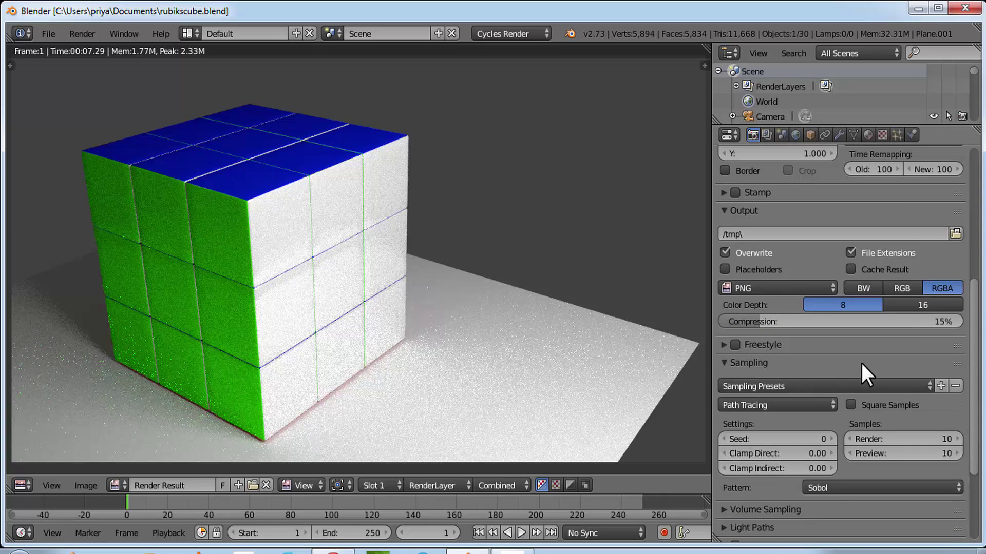
click(916, 438)
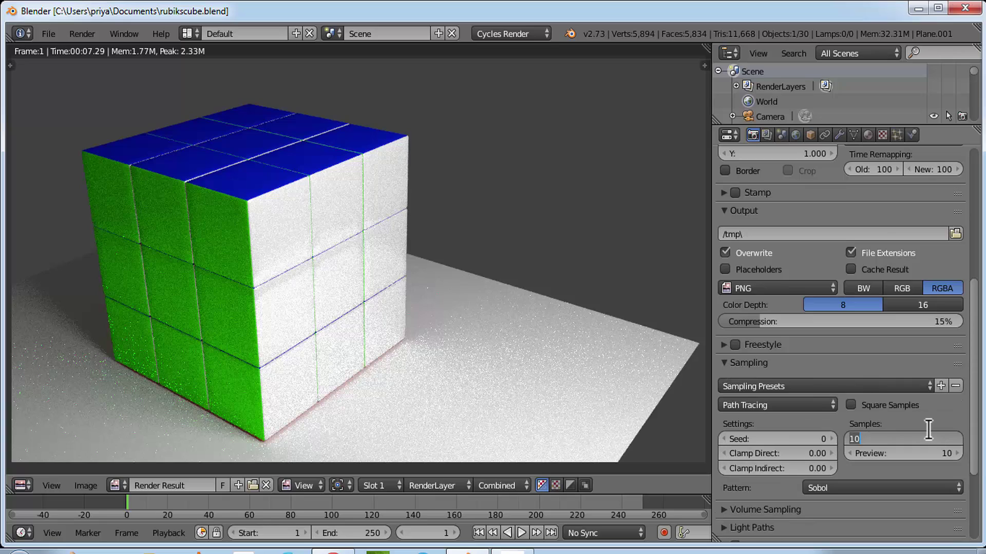
text(250)
key(Return)
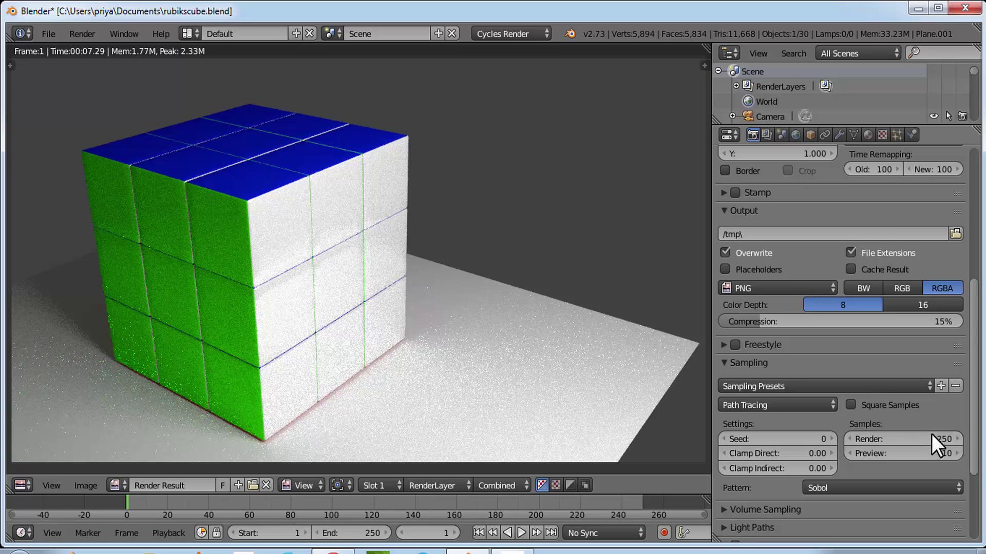
Set both Clamp Direct and Clamp Indirect to 0.98 in the sampling settings
click(798, 454)
key(BackSpace)
text(98)
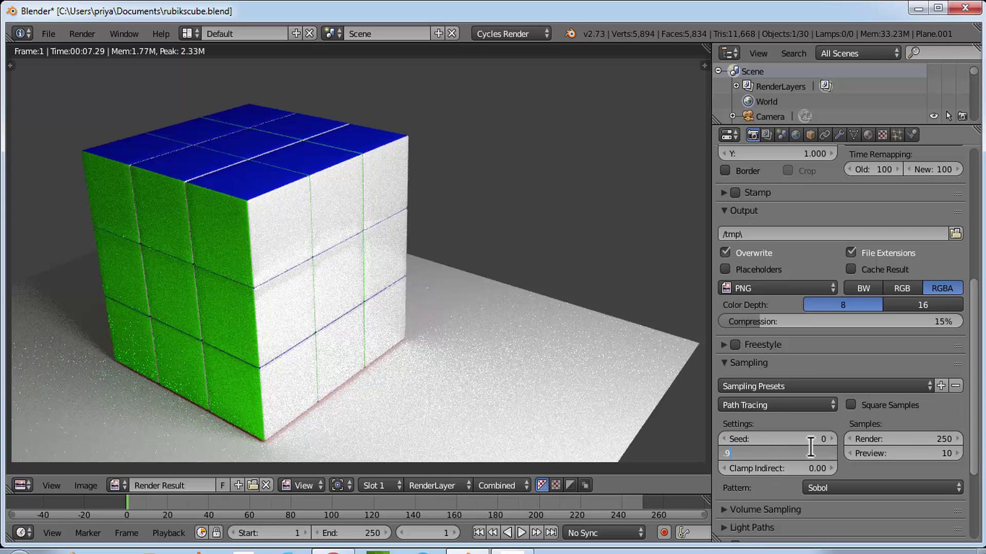
key(Return)
click(818, 464)
text(.98)
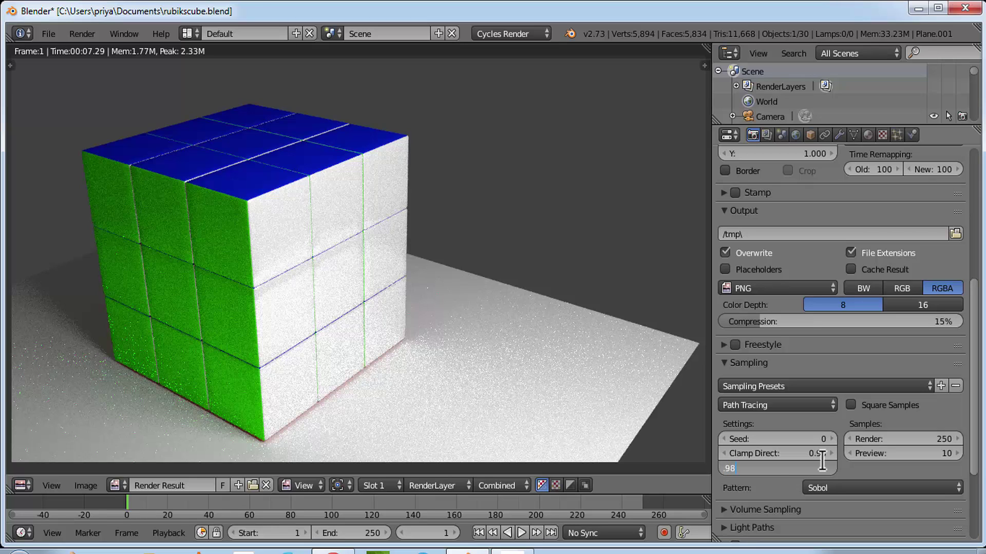
key(Return)
Save the project and render the scene again, showing the world settings while it renders
drag(976, 362, 978, 173)
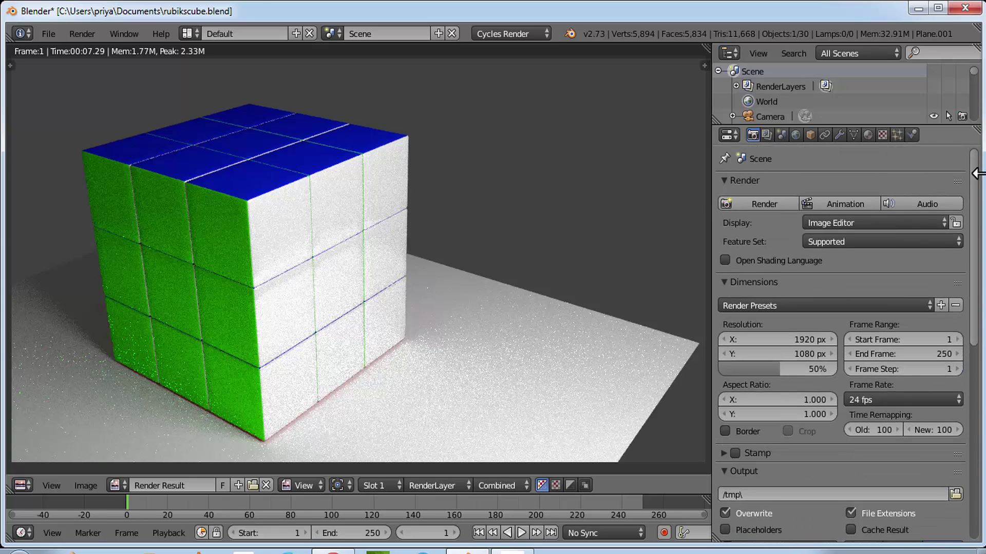
click(46, 33)
click(81, 149)
click(773, 199)
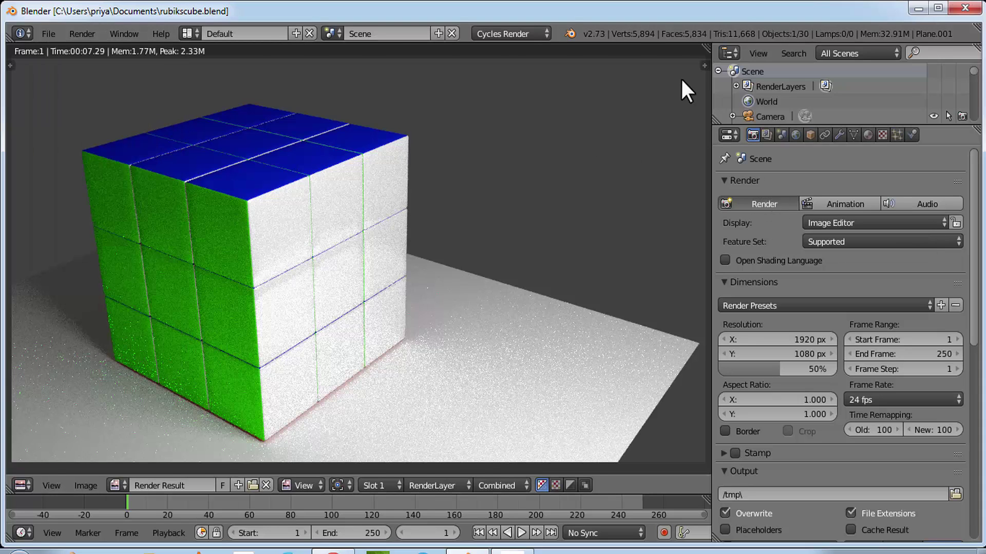
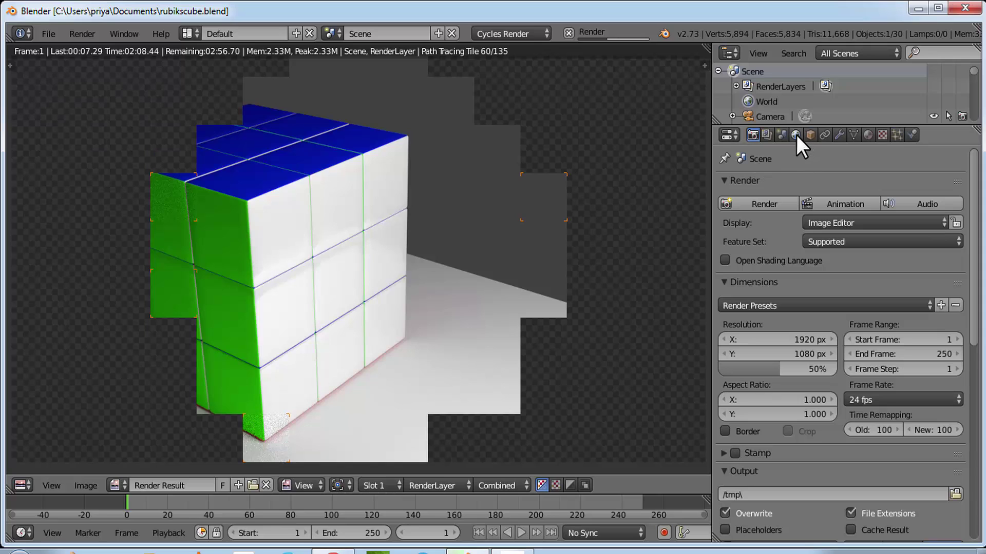
click(796, 135)
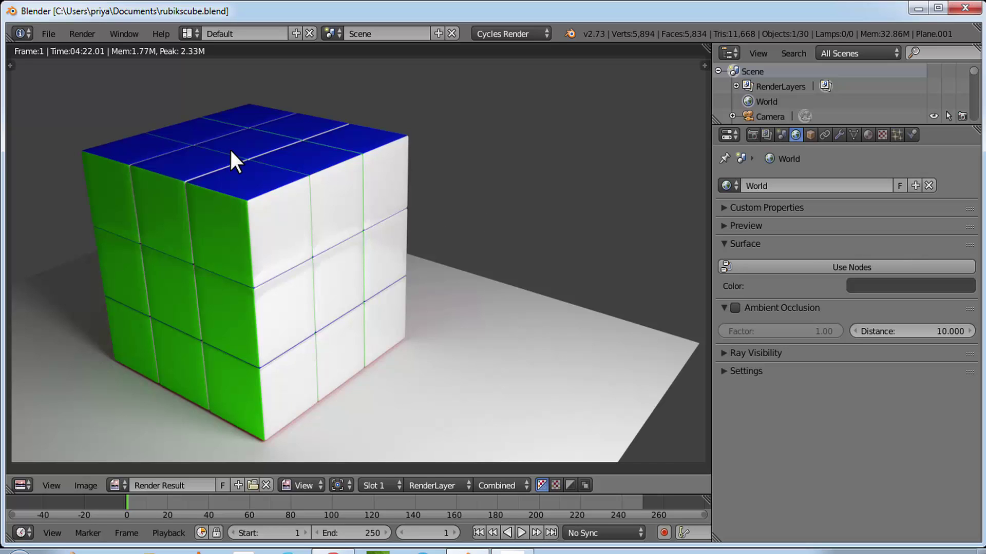
Save the rendered image as rubikscube.png in the Documents folder
key(F3)
click(220, 90)
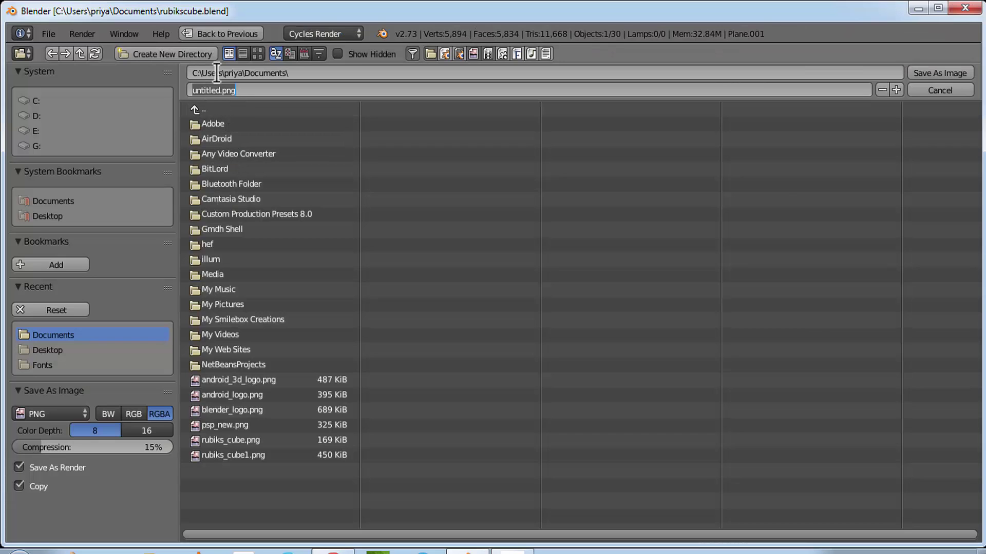
click(220, 90)
key(BackSpace)
key(BackSpace)
key(BackSpace)
key(BackSpace)
key(BackSpace)
key(BackSpace)
key(BackSpace)
key(BackSpace)
text(new)
text(iksc)
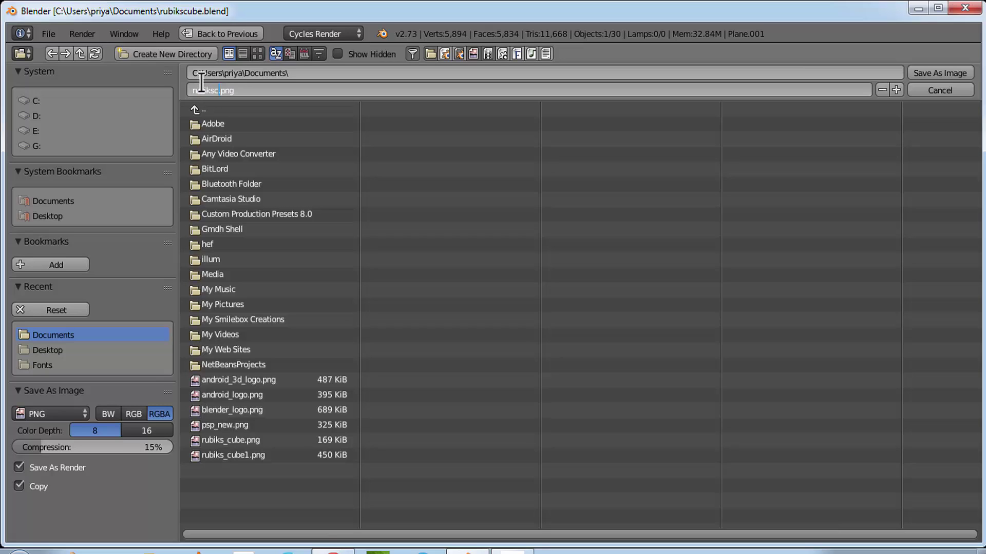
text(ube)
click(920, 73)
click(933, 74)
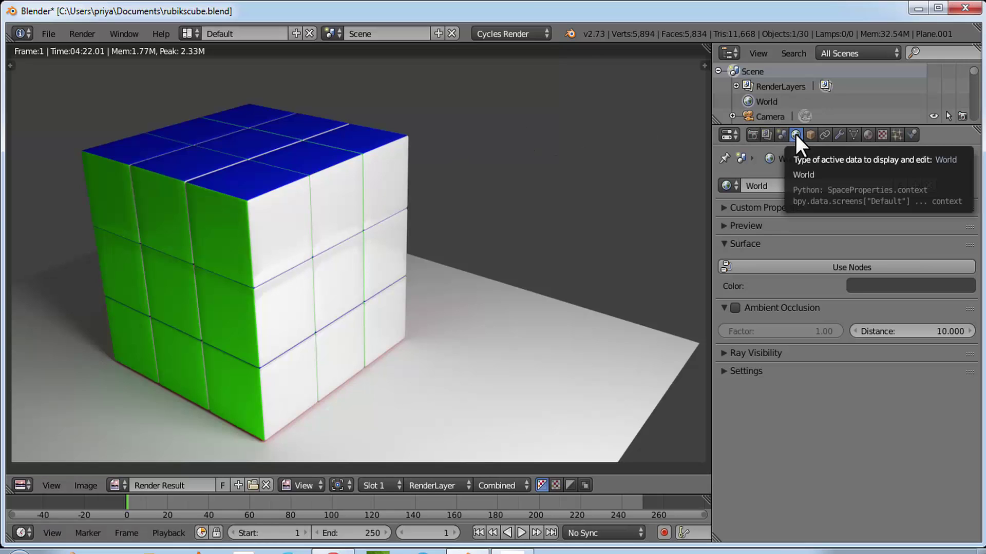
Set the world background color to black and render the scene again
click(884, 287)
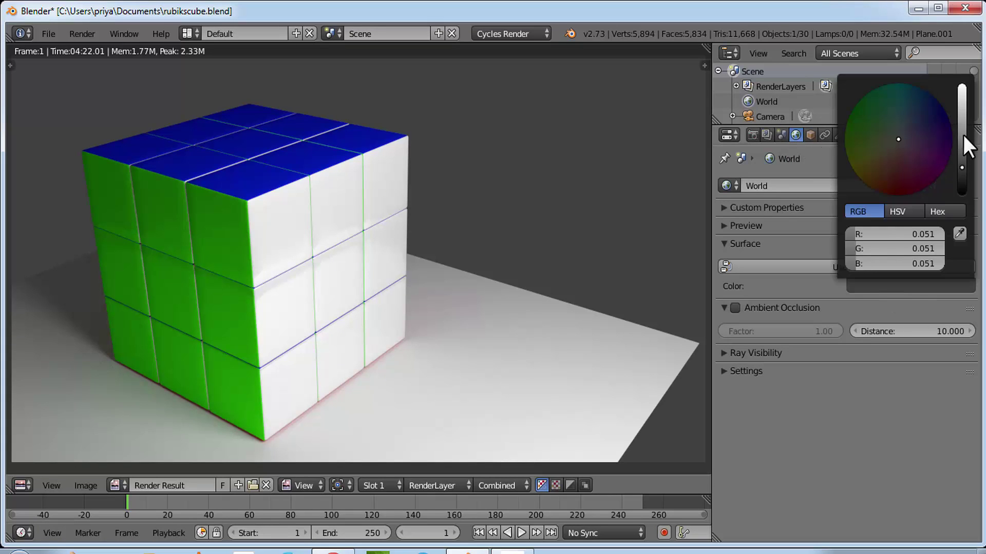
drag(960, 167, 960, 196)
click(905, 369)
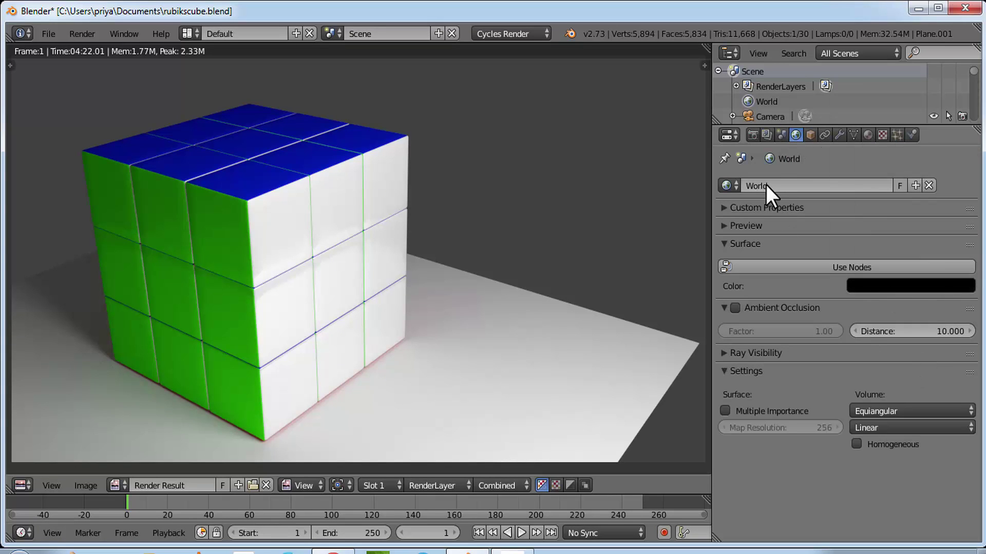
click(753, 136)
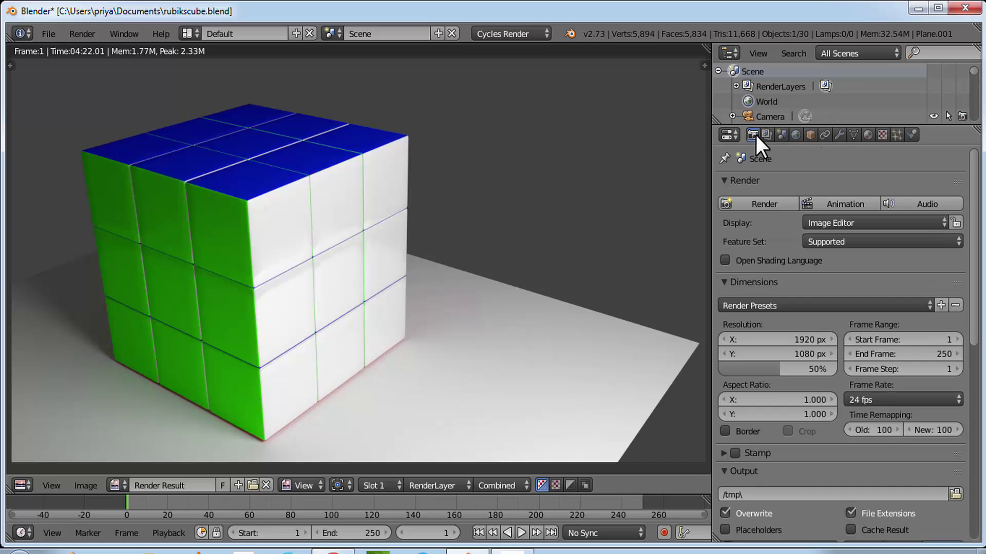
click(759, 205)
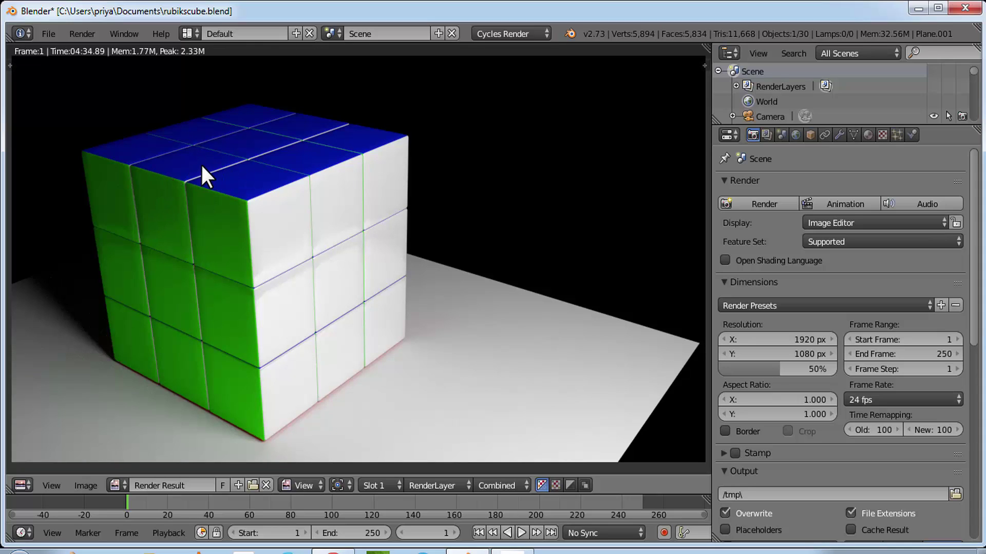
Save the black-background render as rubikscube1.png in the Documents folder, and save the project file
key(F3)
click(231, 90)
click(231, 89)
text(1png)
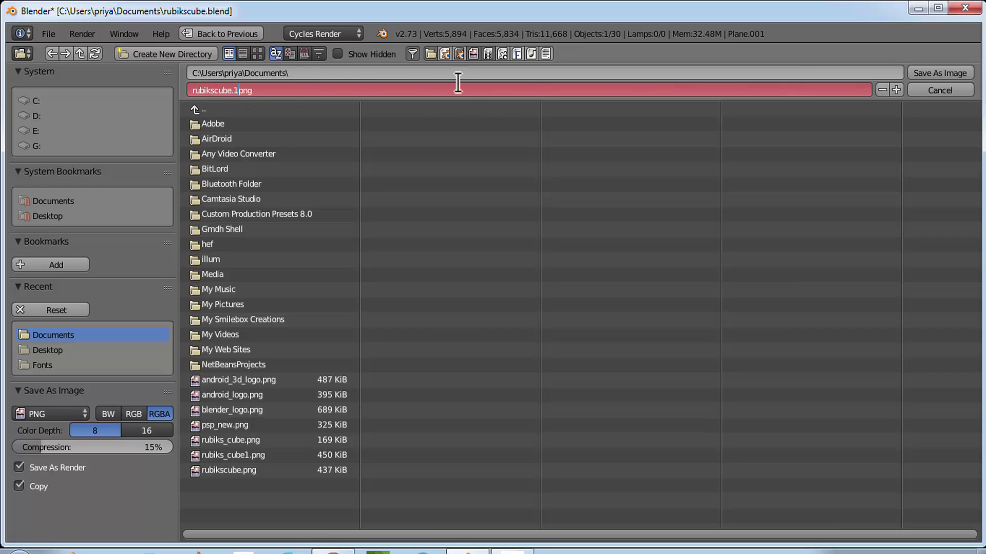
key(BackSpace)
key(BackSpace)
text(1.)
click(942, 75)
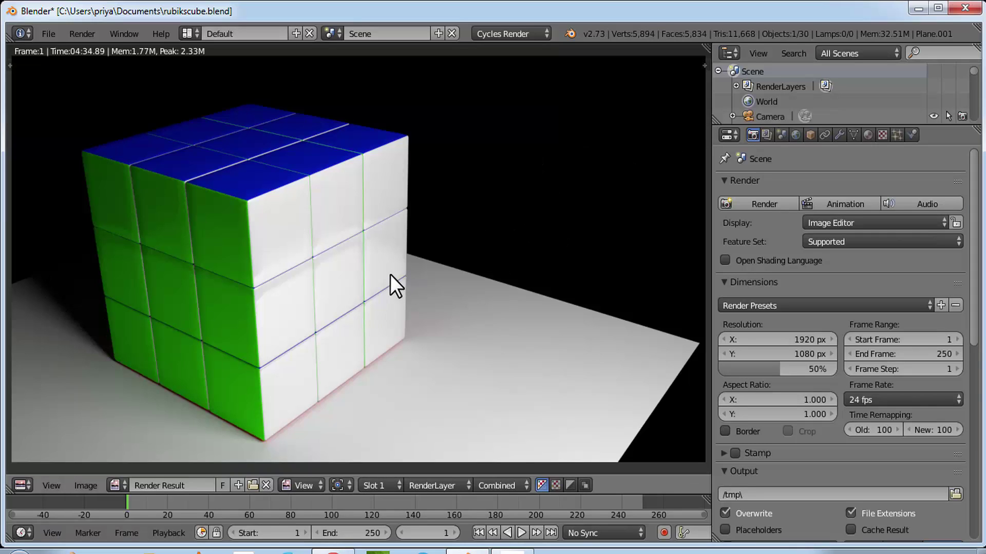
click(49, 33)
click(92, 148)
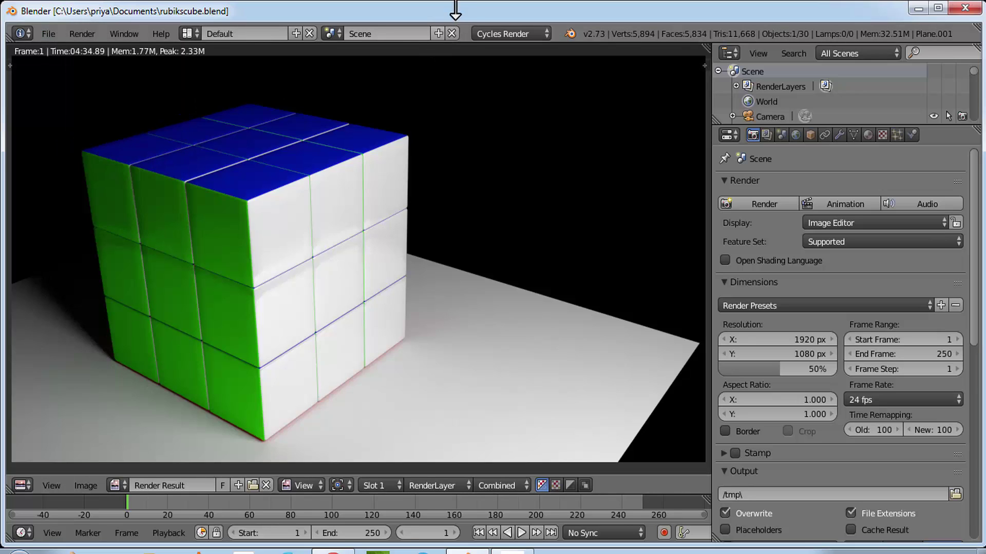